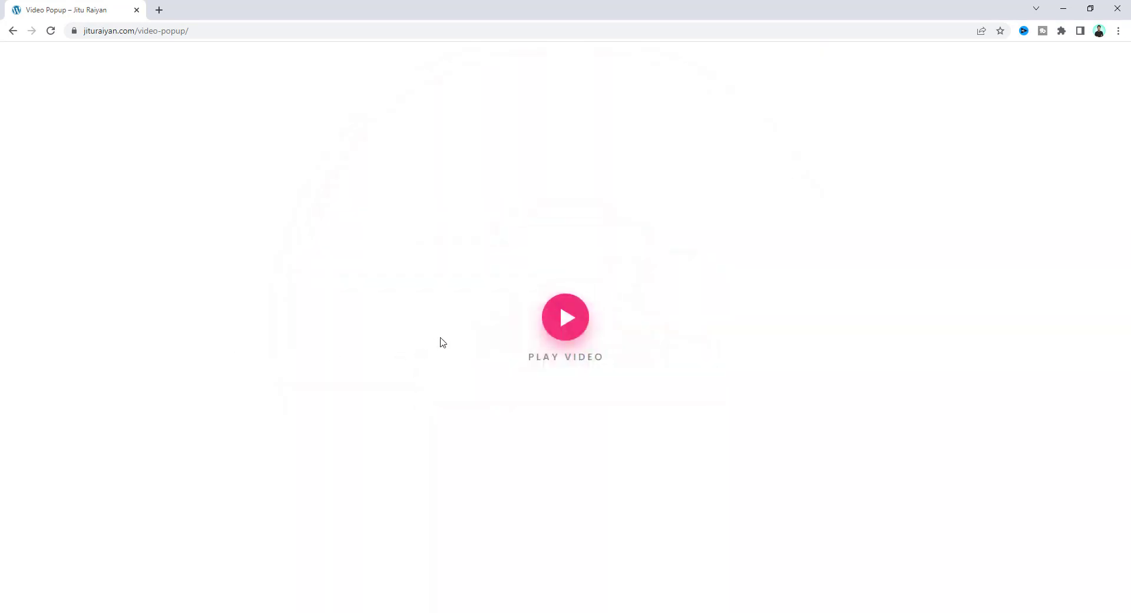
- Open the pink video popup from the PLAY VIDEO button and get the video playing
{"action": "left_click", "coordinate": [552, 318]}
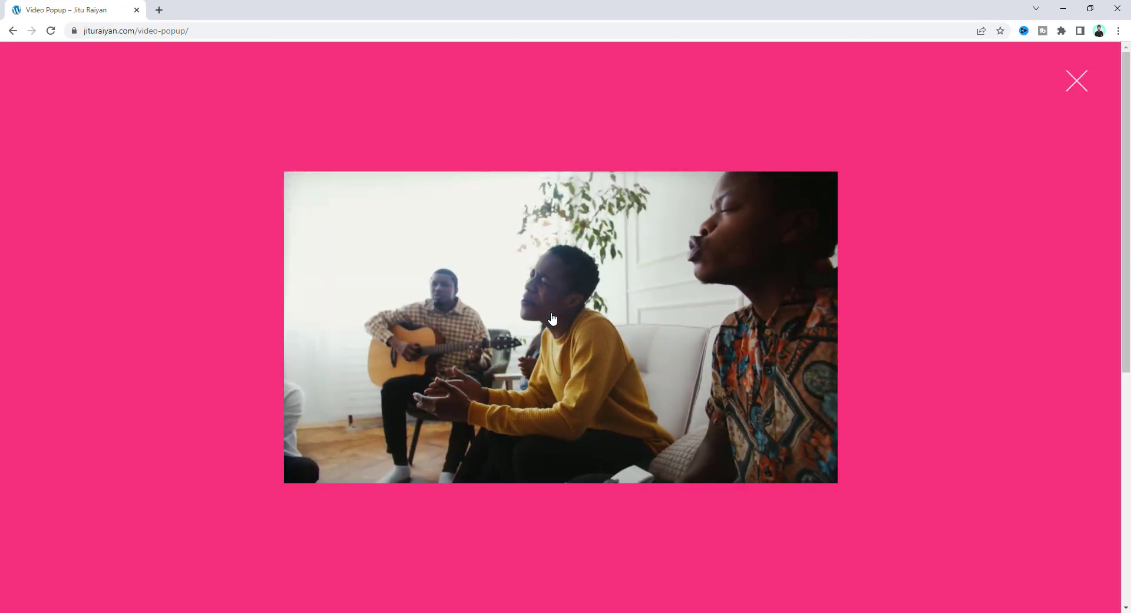
{"action": "mouse_move", "coordinate": [480, 405]}
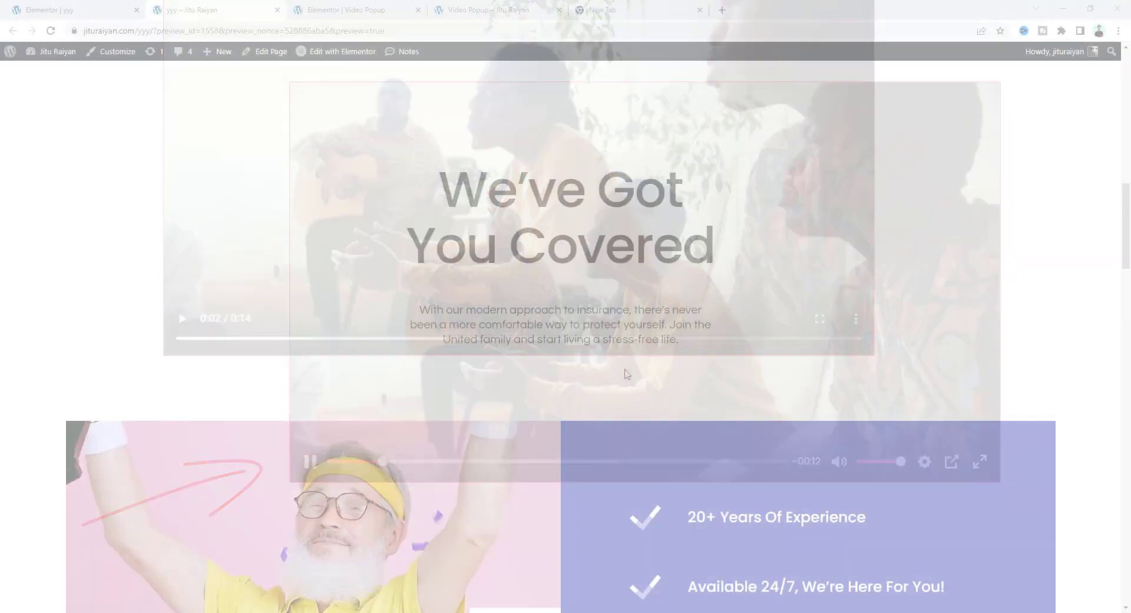
- Scroll down through the demo landing page
{"action": "scroll", "coordinate": [625, 369], "scroll_direction": "down", "scroll_amount": 10}
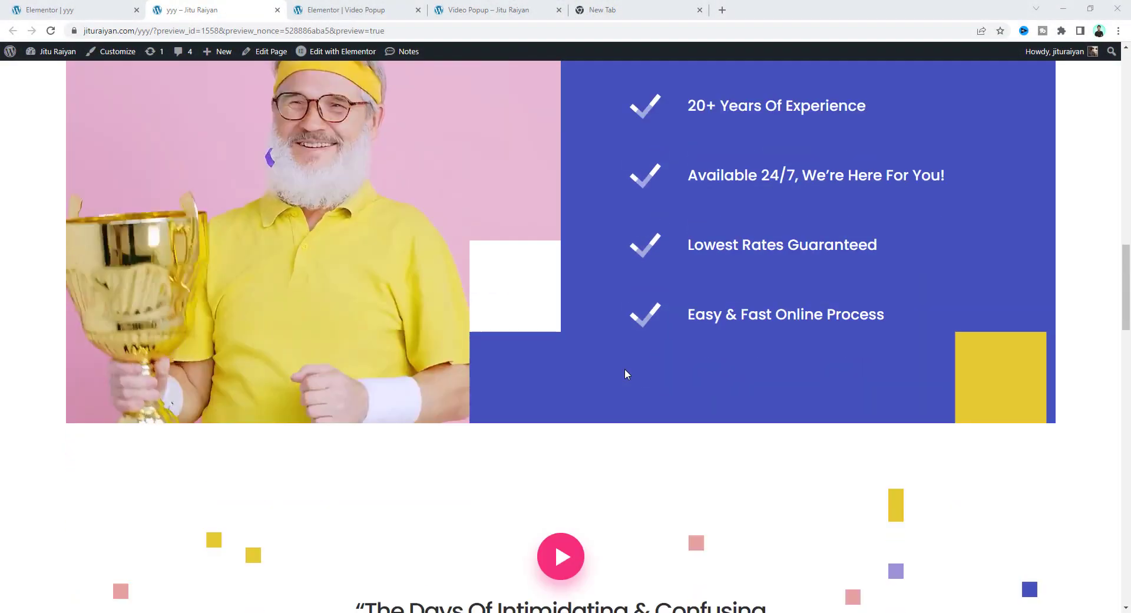
{"action": "scroll", "coordinate": [627, 373], "scroll_direction": "down", "scroll_amount": 3}
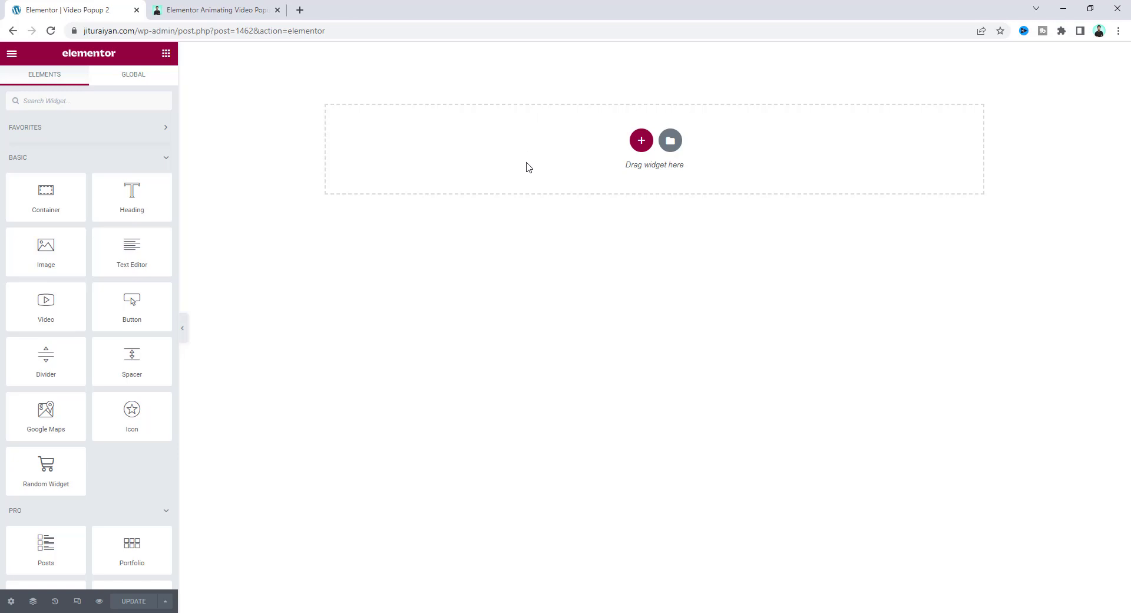
- Review the $4.99 Elementor Animating Video Popup product page on Gumroad, then switch to File Explorer
{"action": "left_click", "coordinate": [245, 7]}
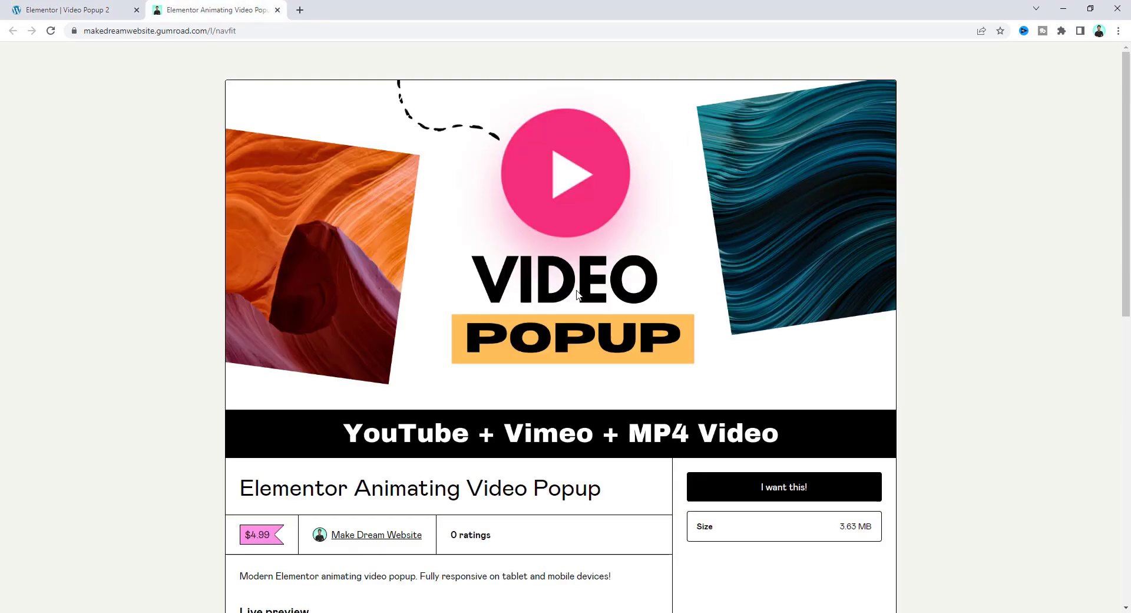
{"action": "scroll", "coordinate": [577, 295], "scroll_direction": "down", "scroll_amount": 10}
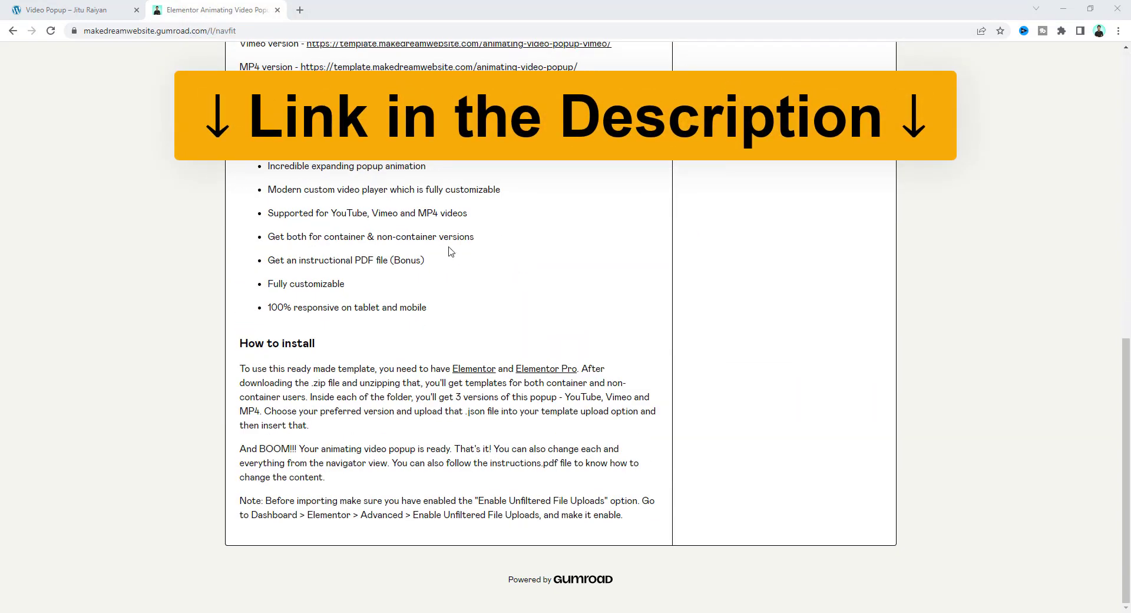
{"action": "scroll", "coordinate": [450, 250], "scroll_direction": "up", "scroll_amount": 10}
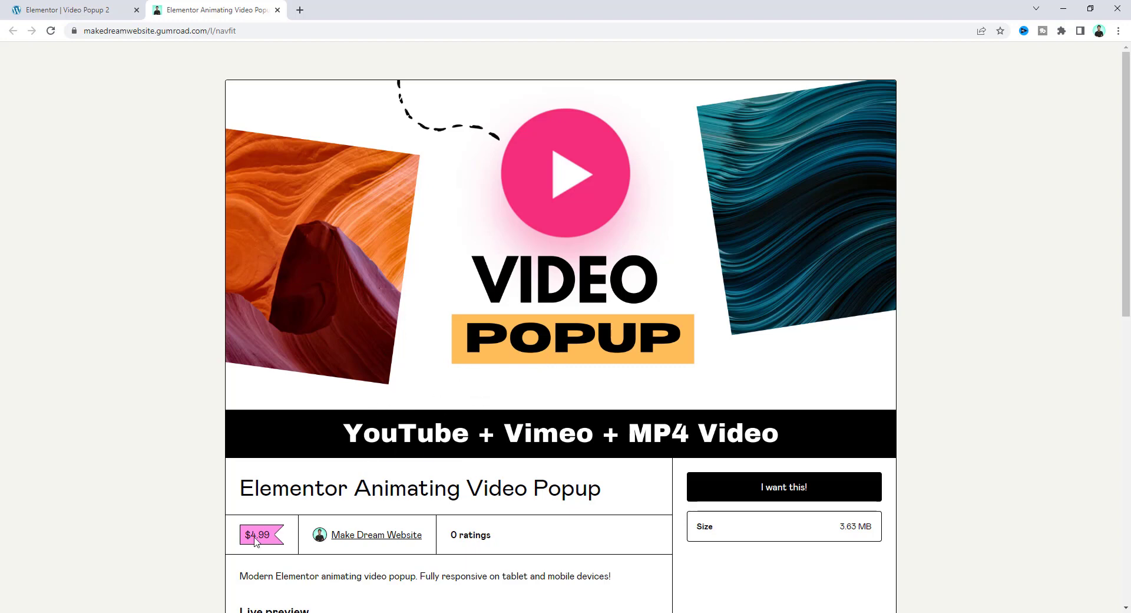
{"action": "key", "text": "alt+Tab"}
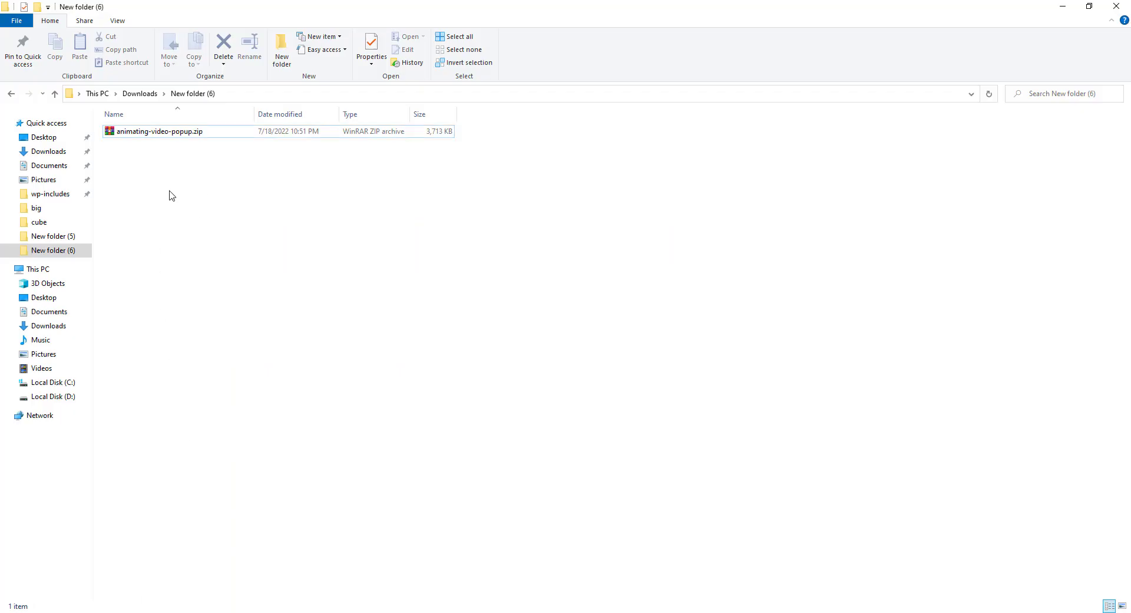
- Extract animating-video-popup.zip into the current folder
{"action": "left_click", "coordinate": [188, 130]}
{"action": "right_click", "coordinate": [189, 134]}
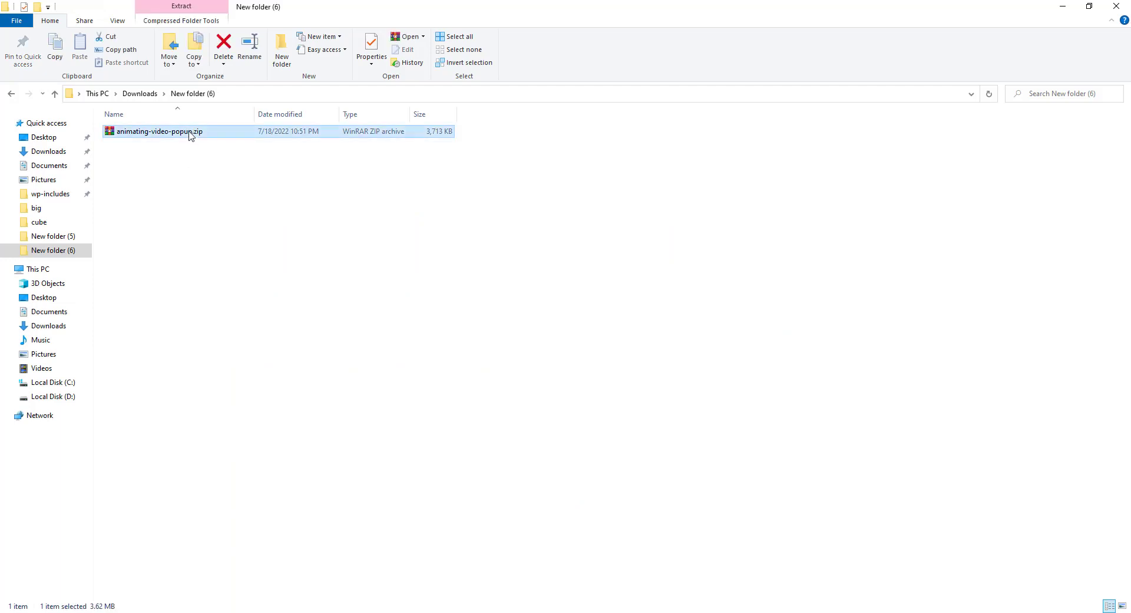
{"action": "left_click", "coordinate": [214, 192]}
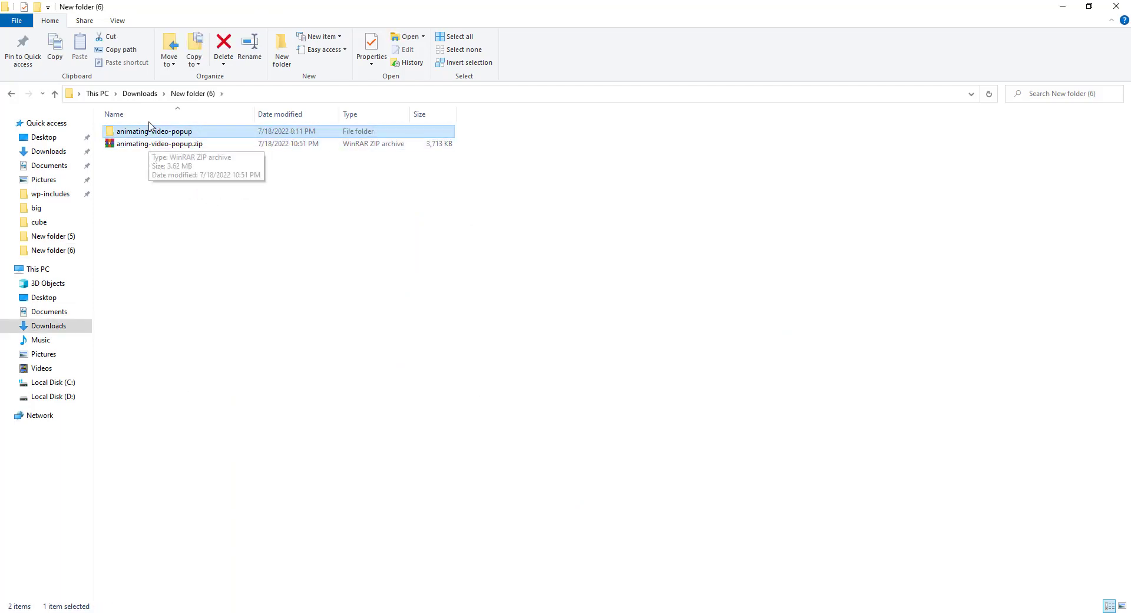
- Navigate into animating-video-popup › container › YouTube to reach the template JSON file
{"action": "double_click", "coordinate": [151, 131]}
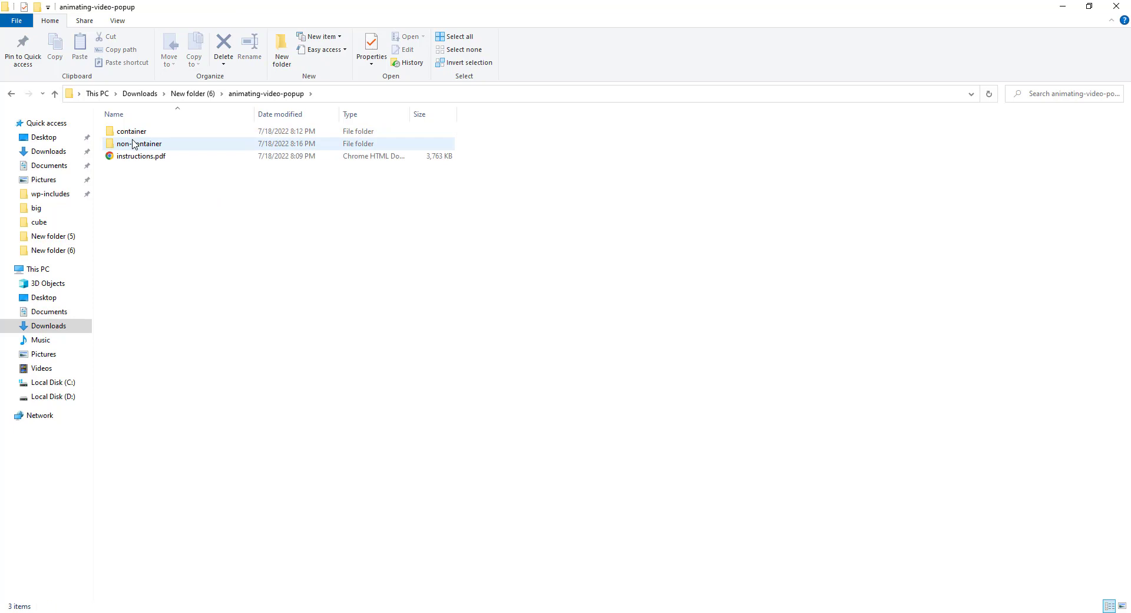
{"action": "double_click", "coordinate": [169, 148]}
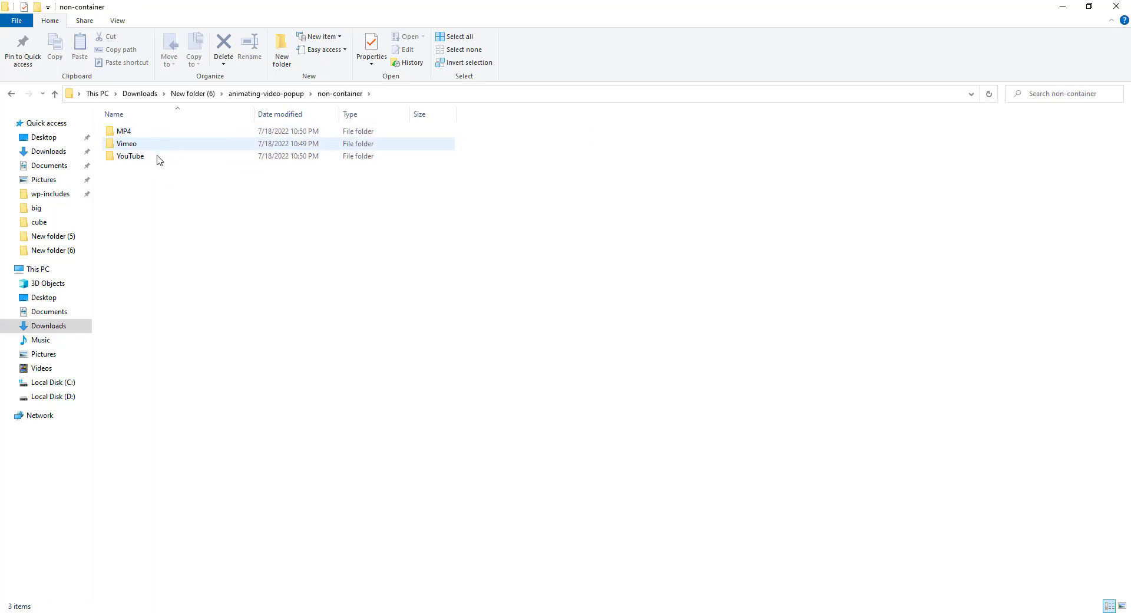
{"action": "left_click", "coordinate": [54, 93]}
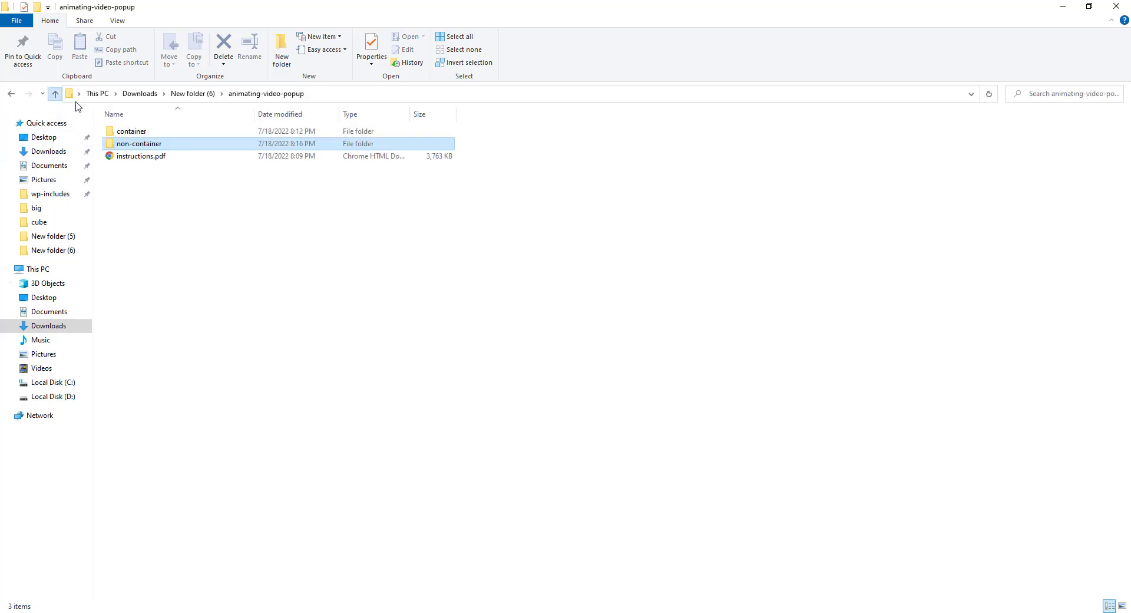
{"action": "double_click", "coordinate": [139, 131]}
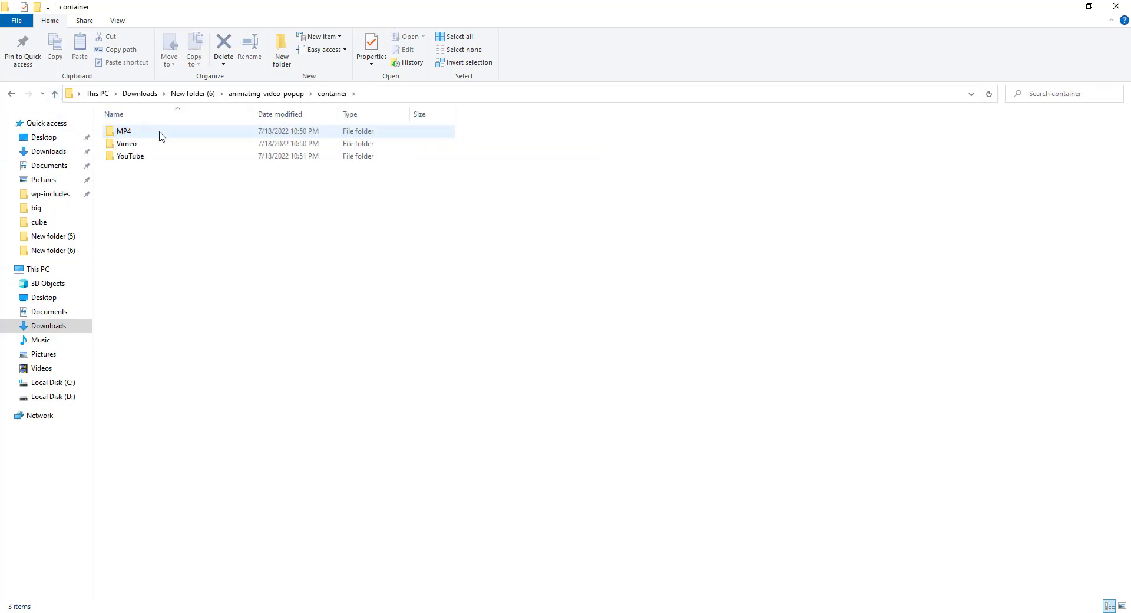
{"action": "double_click", "coordinate": [131, 156]}
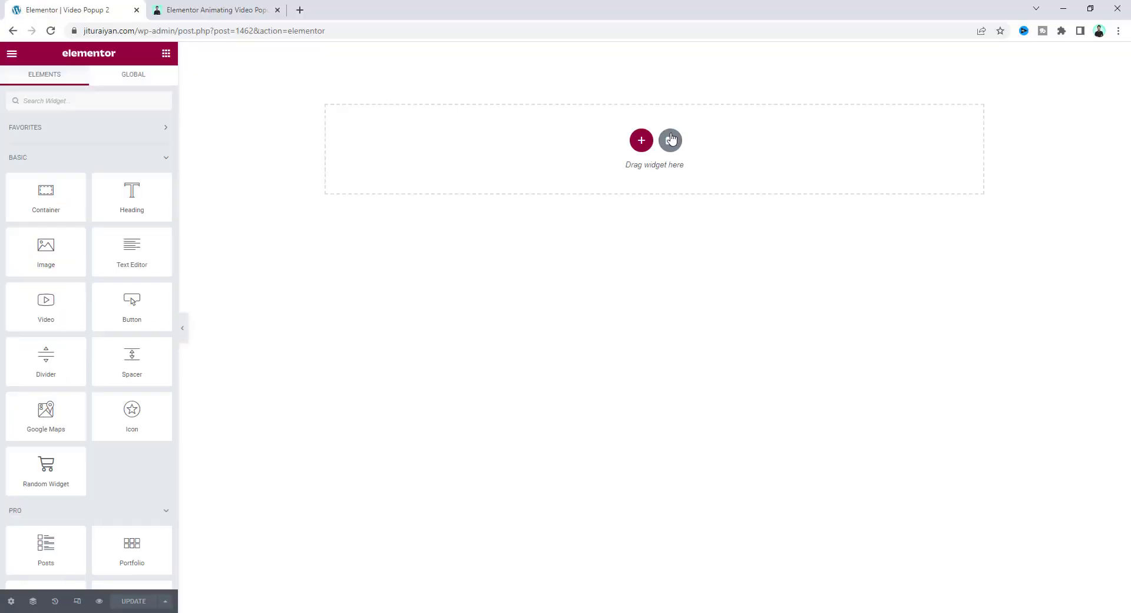
- Import the YouTube template JSON, insert it into Video Popup 2, update, and preview the page
{"action": "left_click", "coordinate": [670, 139]}
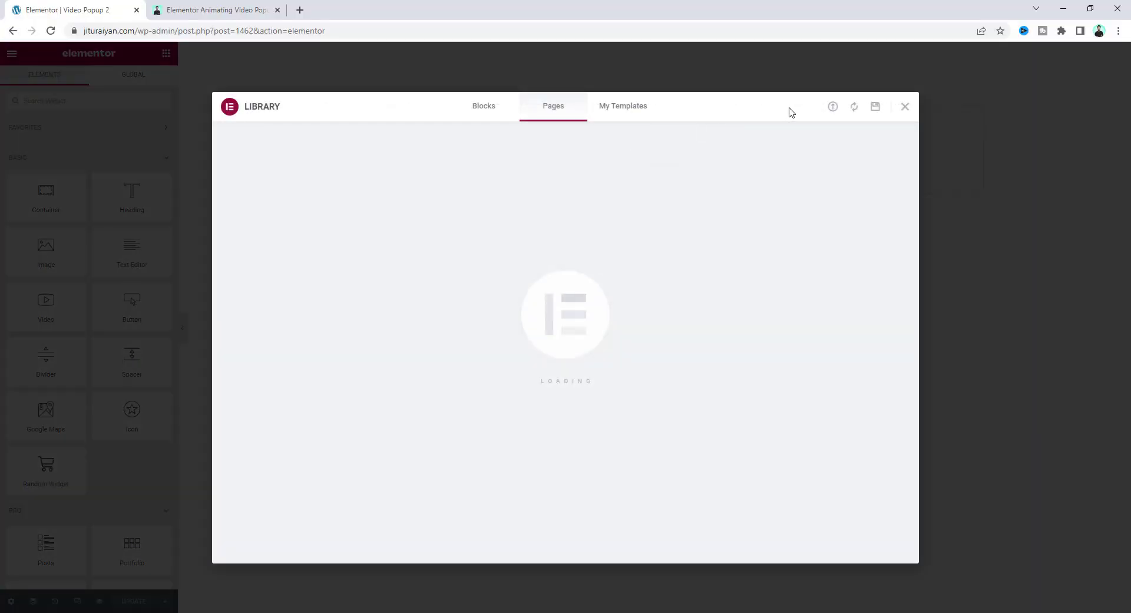
{"action": "left_click", "coordinate": [832, 106]}
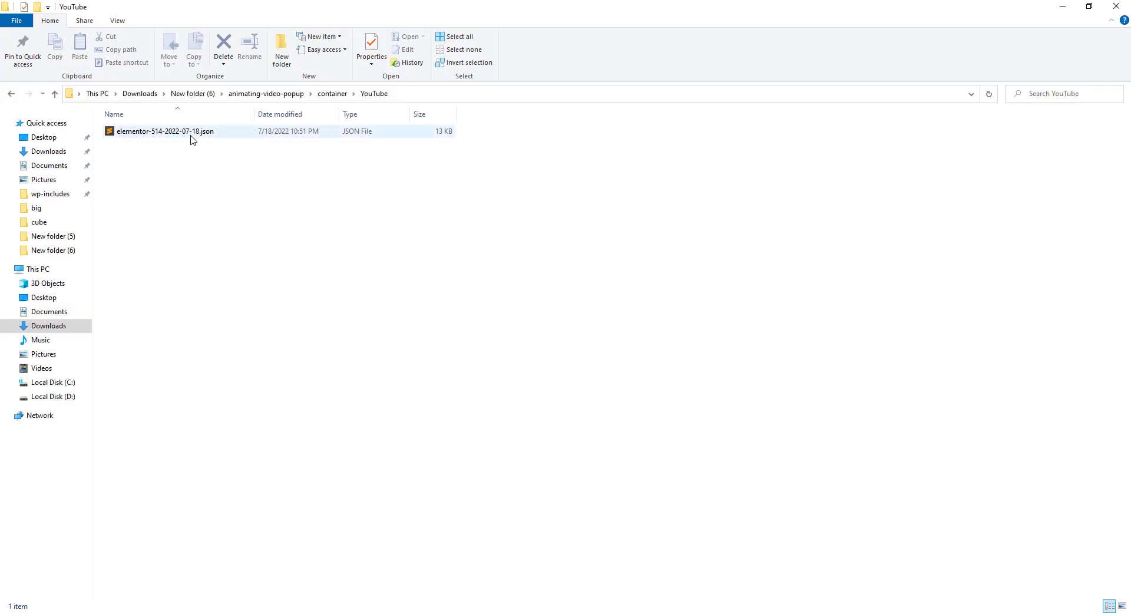
{"action": "left_click_drag", "start_coordinate": [192, 139], "coordinate": [416, 360]}
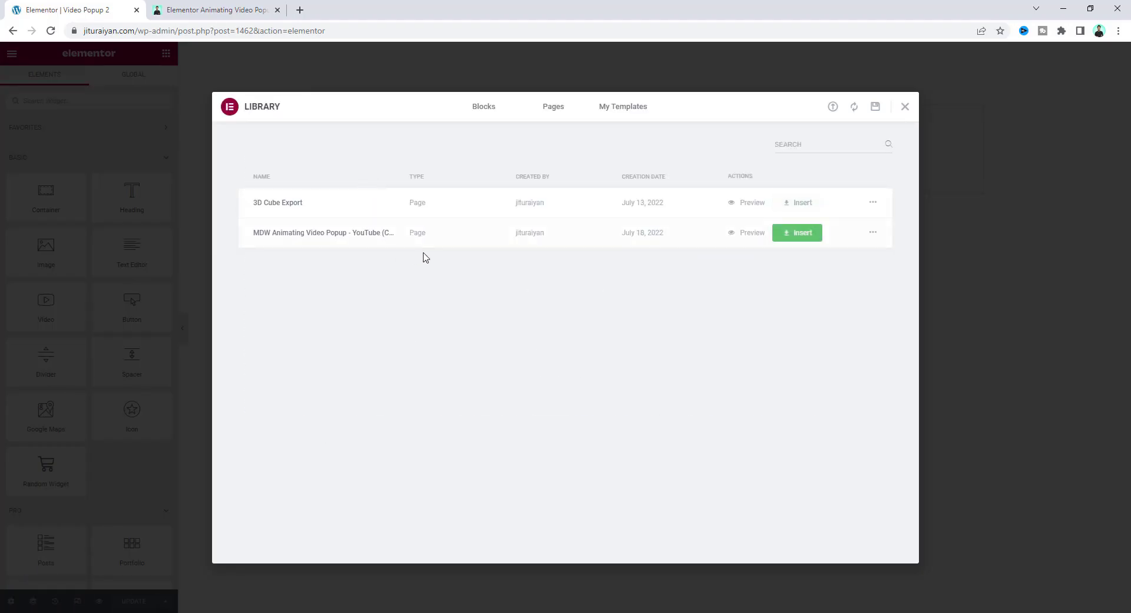
{"action": "left_click", "coordinate": [794, 237]}
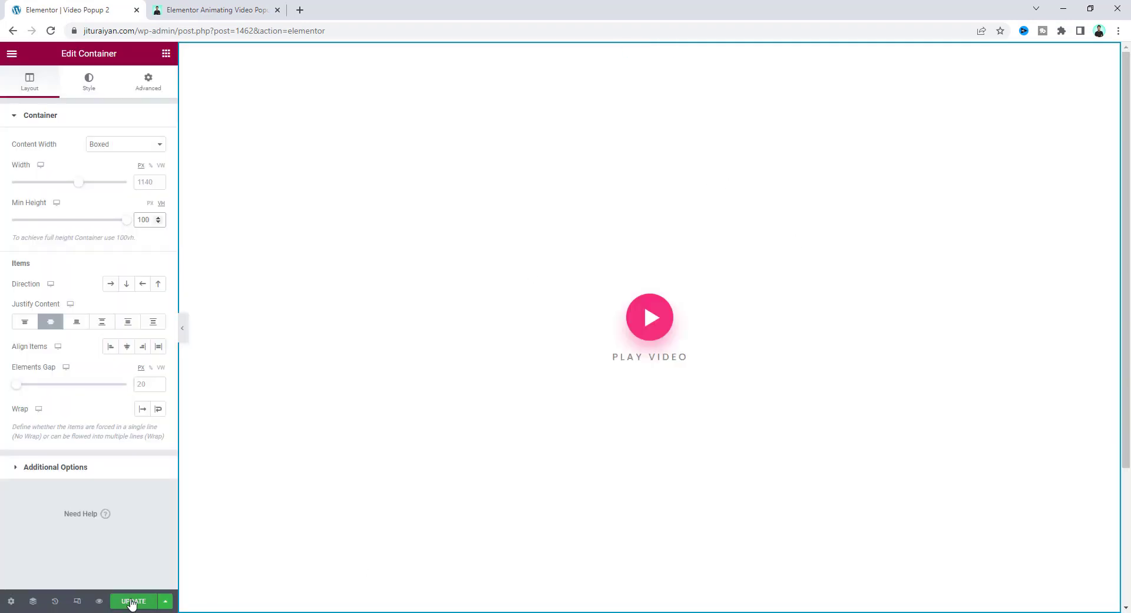
{"action": "left_click", "coordinate": [132, 601]}
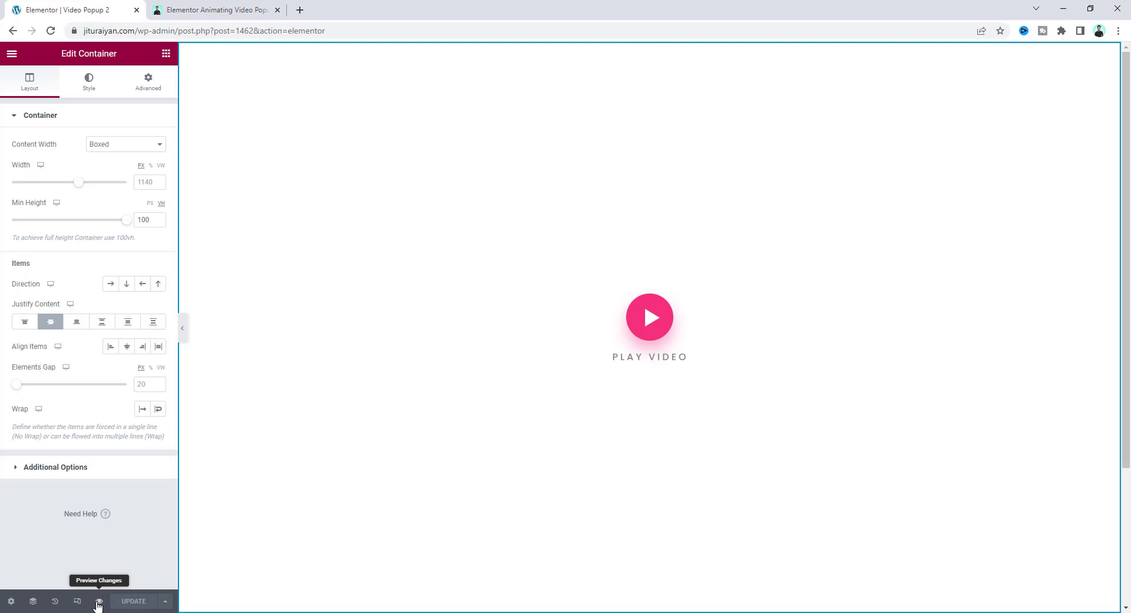
{"action": "left_click", "coordinate": [99, 602]}
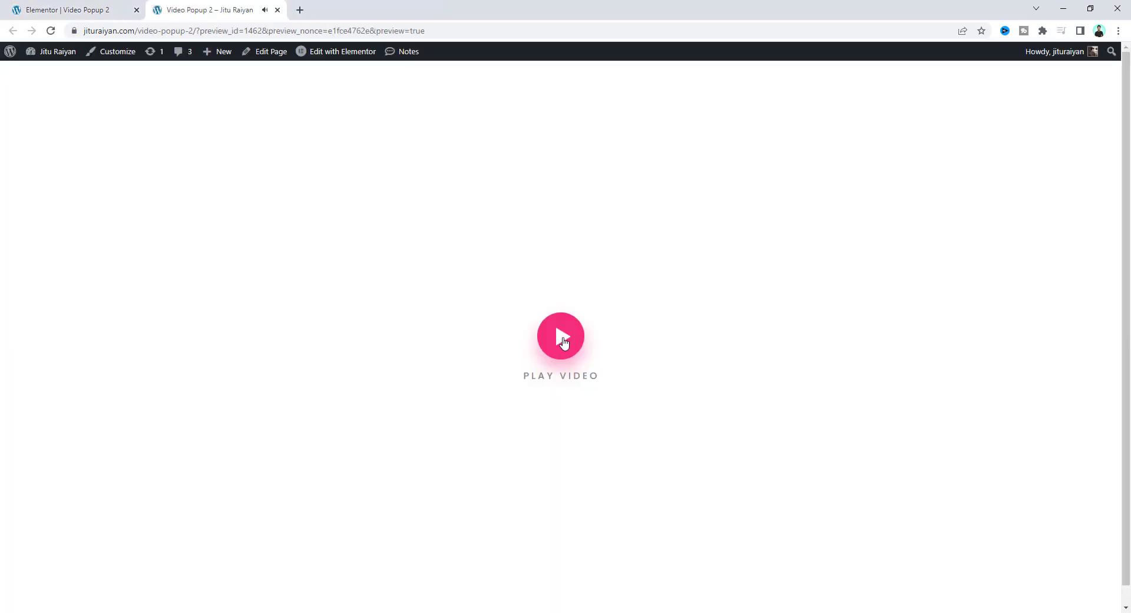
- In the preview, play the popup's YouTube video, seek to about 00:14, pause it, and return to the editor
{"action": "left_click", "coordinate": [563, 341]}
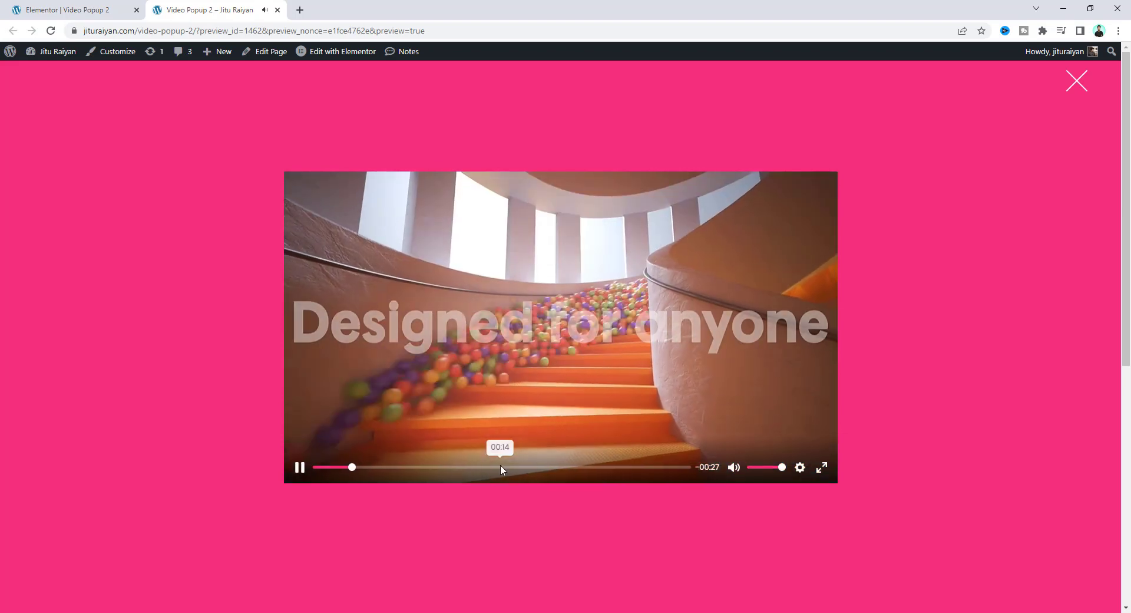
{"action": "left_click", "coordinate": [501, 468]}
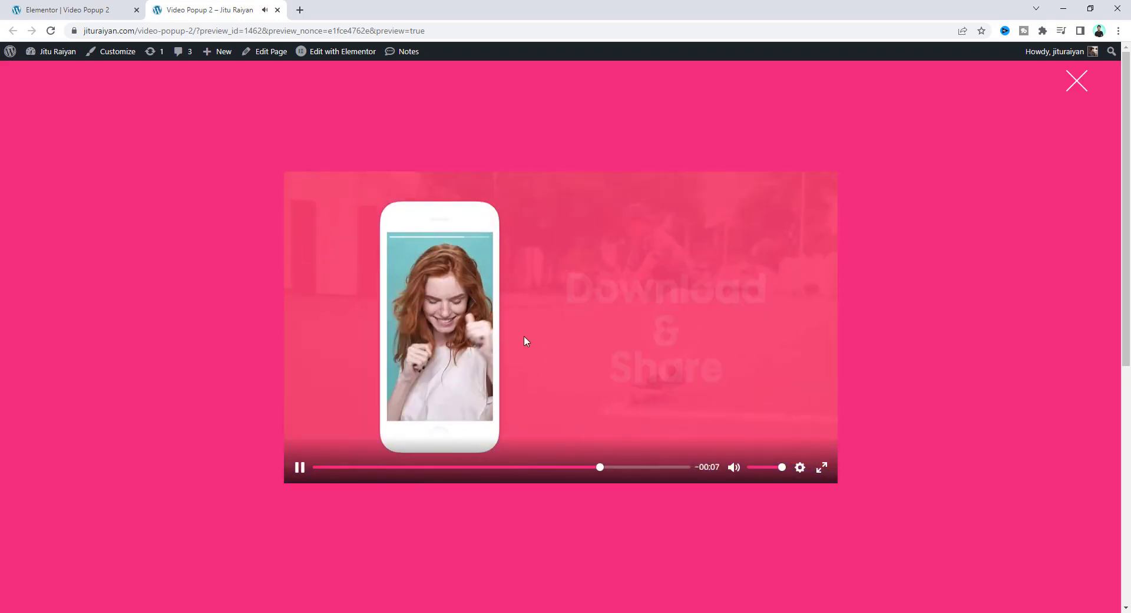
{"action": "left_click", "coordinate": [788, 471]}
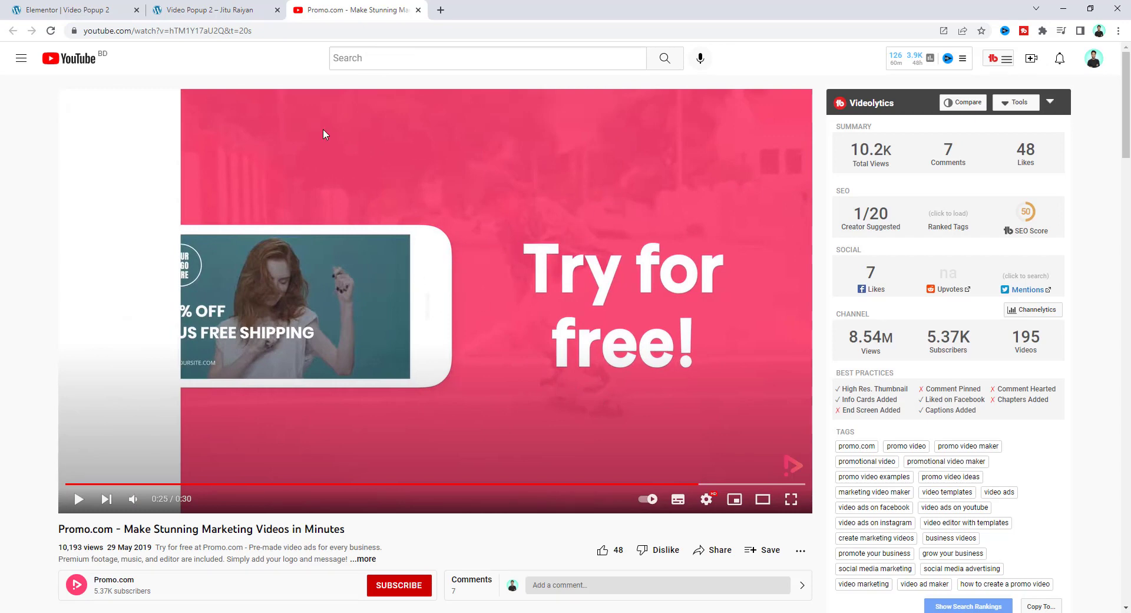
{"action": "left_click", "coordinate": [241, 4]}
{"action": "left_click", "coordinate": [527, 334]}
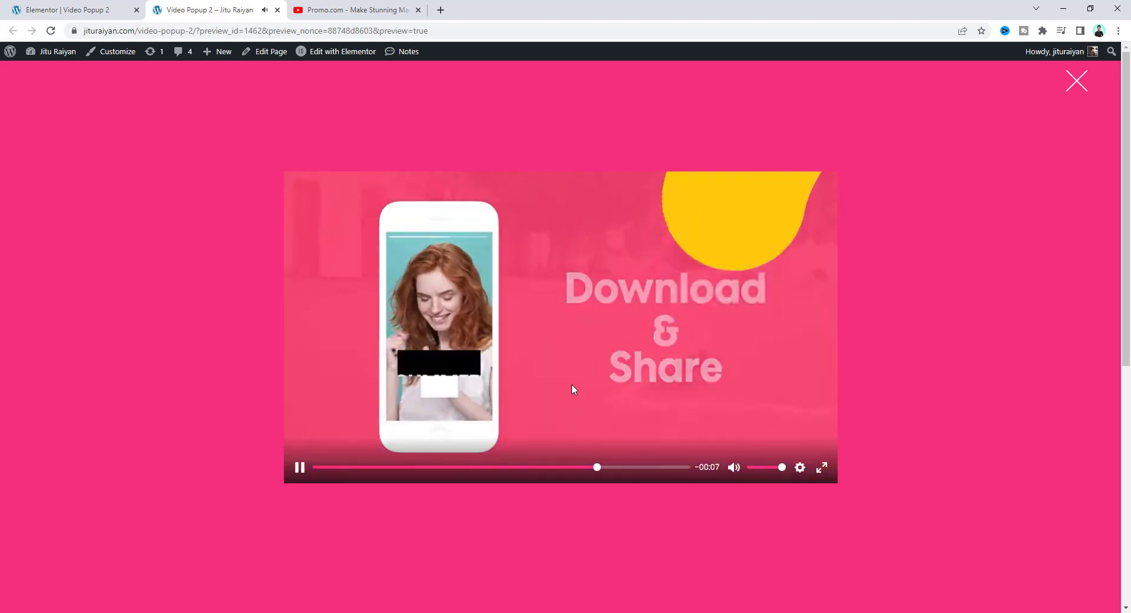
{"action": "left_click", "coordinate": [572, 384]}
{"action": "left_click", "coordinate": [114, 5]}
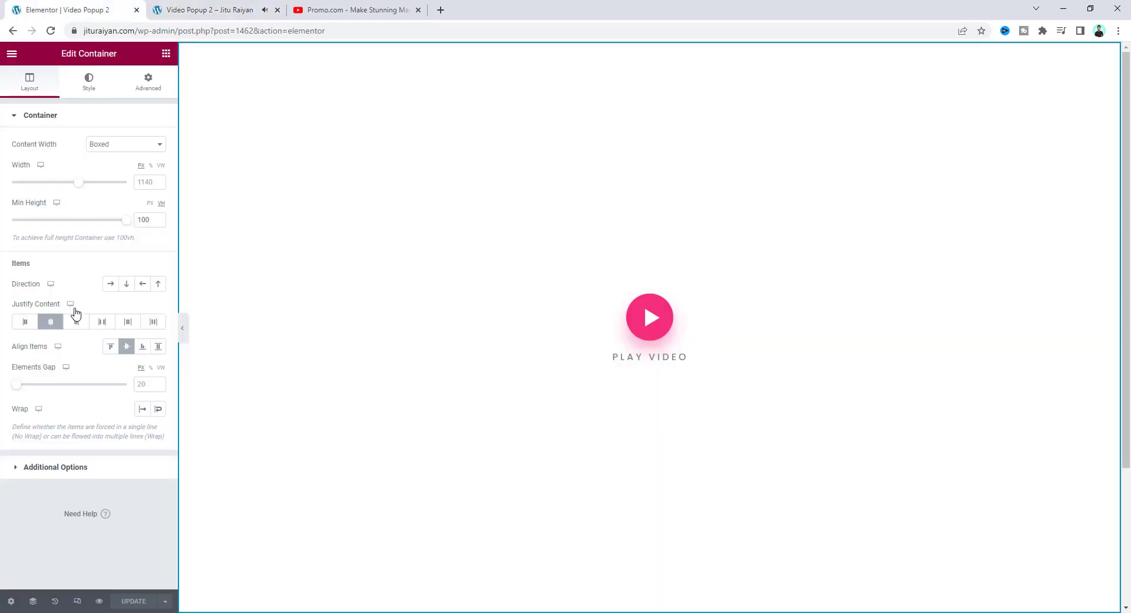
- Change the player colour in the HTML widget code from #F42E79 to yellow
{"action": "right_click", "coordinate": [576, 199]}
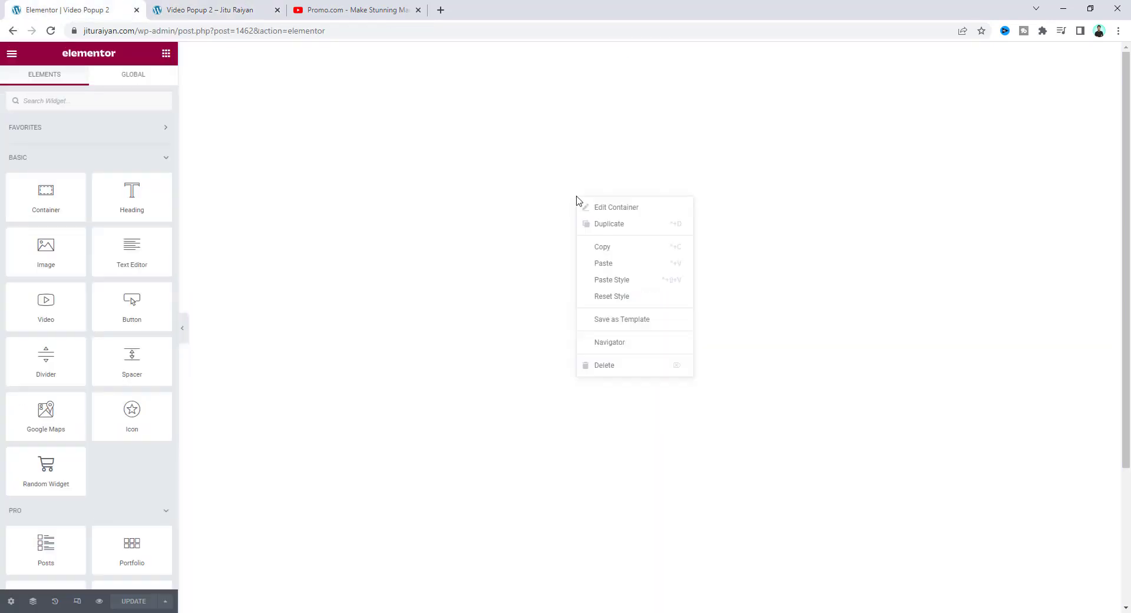
{"action": "left_click", "coordinate": [625, 347]}
{"action": "left_click", "coordinate": [1016, 168]}
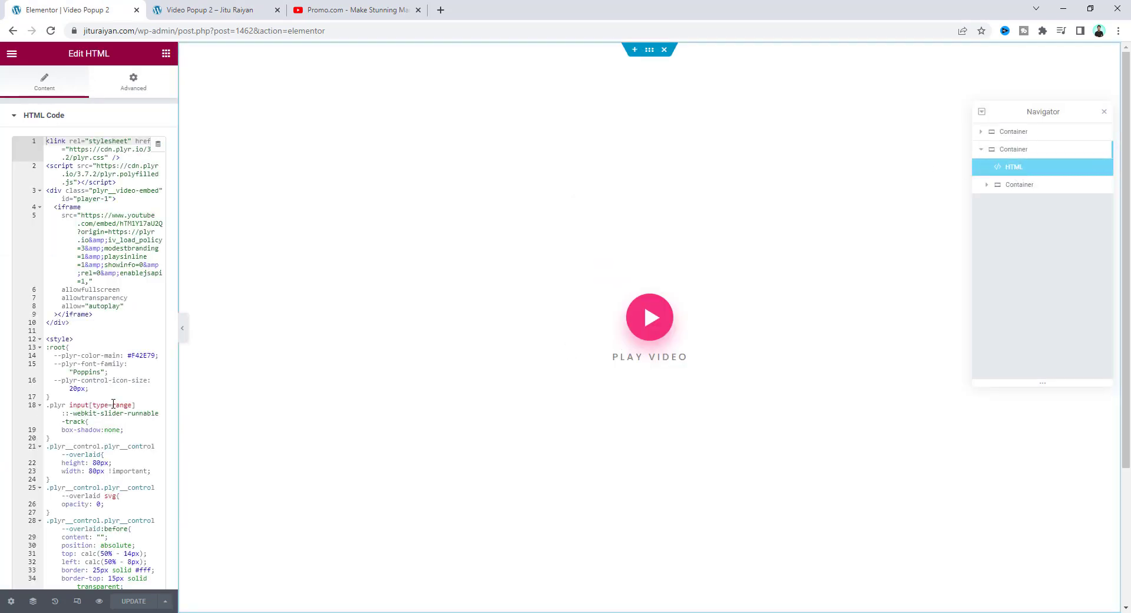
{"action": "left_click", "coordinate": [138, 355]}
{"action": "double_click", "coordinate": [140, 355]}
{"action": "key", "text": "BackSpace"}
{"action": "key", "text": "BackSpace"}
{"action": "key", "text": "Delete"}
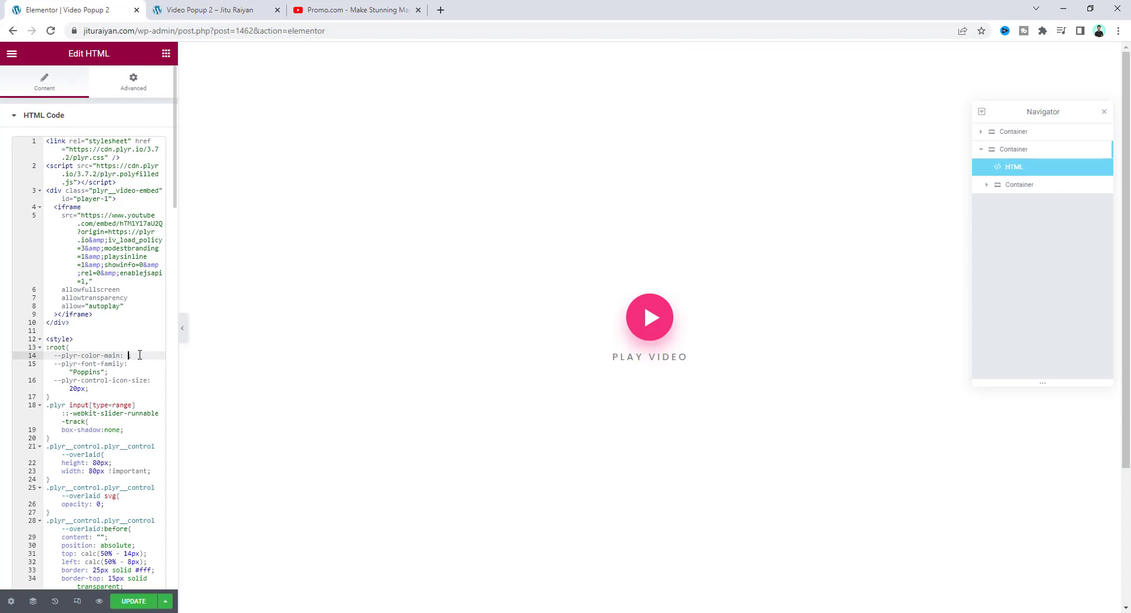
{"action": "type", "text": "yellow"}
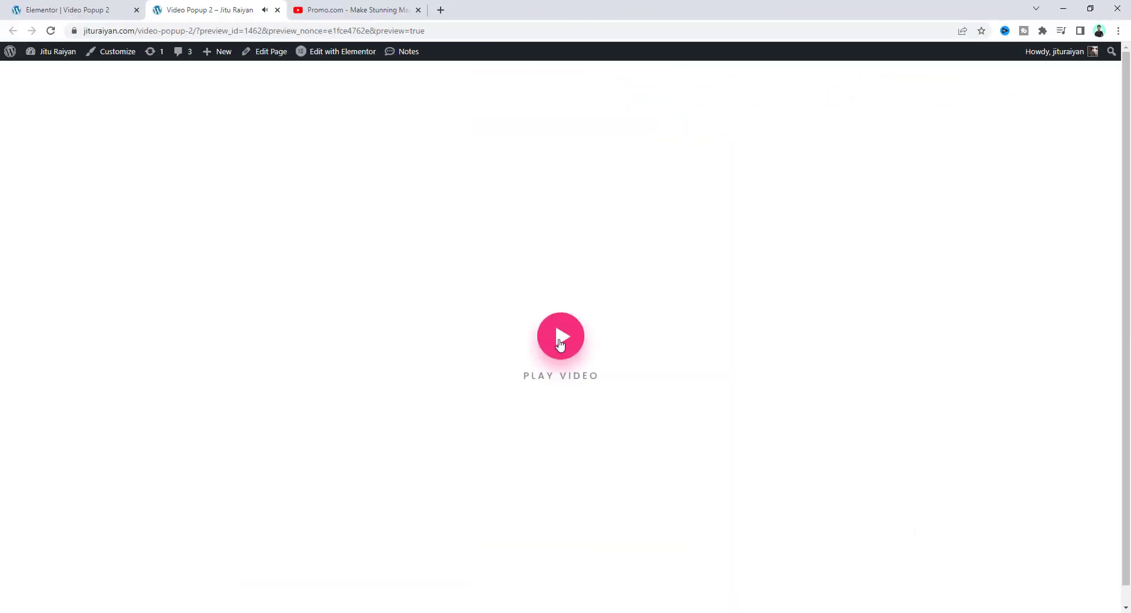
- Open the popup to check the yellow player, pause it, and bring up the project folder
{"action": "left_click", "coordinate": [561, 340]}
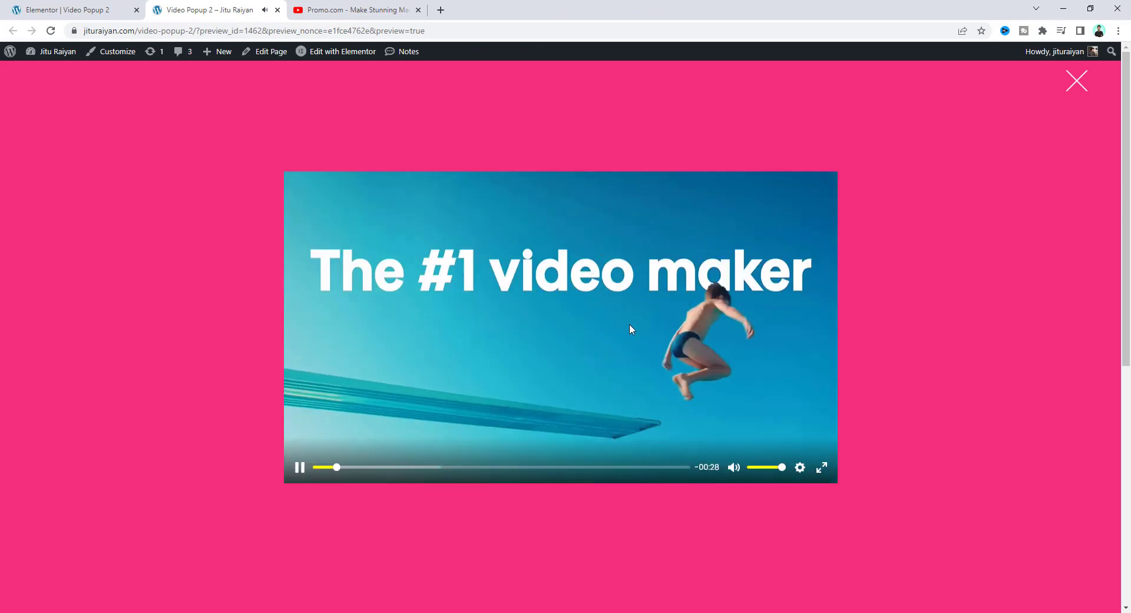
{"action": "left_click", "coordinate": [571, 356]}
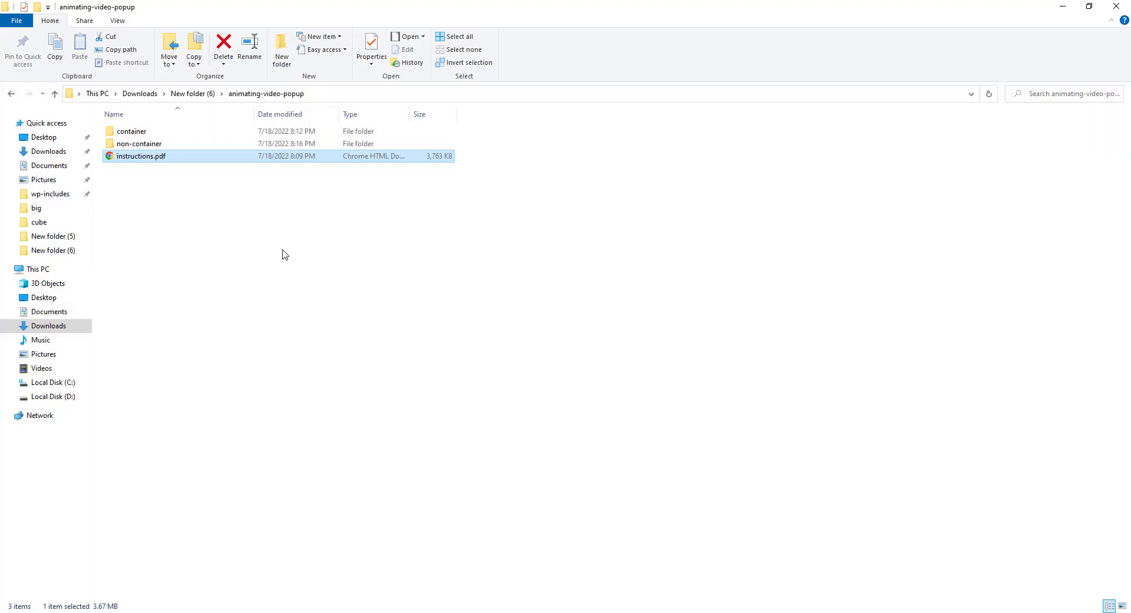
{"action": "left_click", "coordinate": [284, 254]}
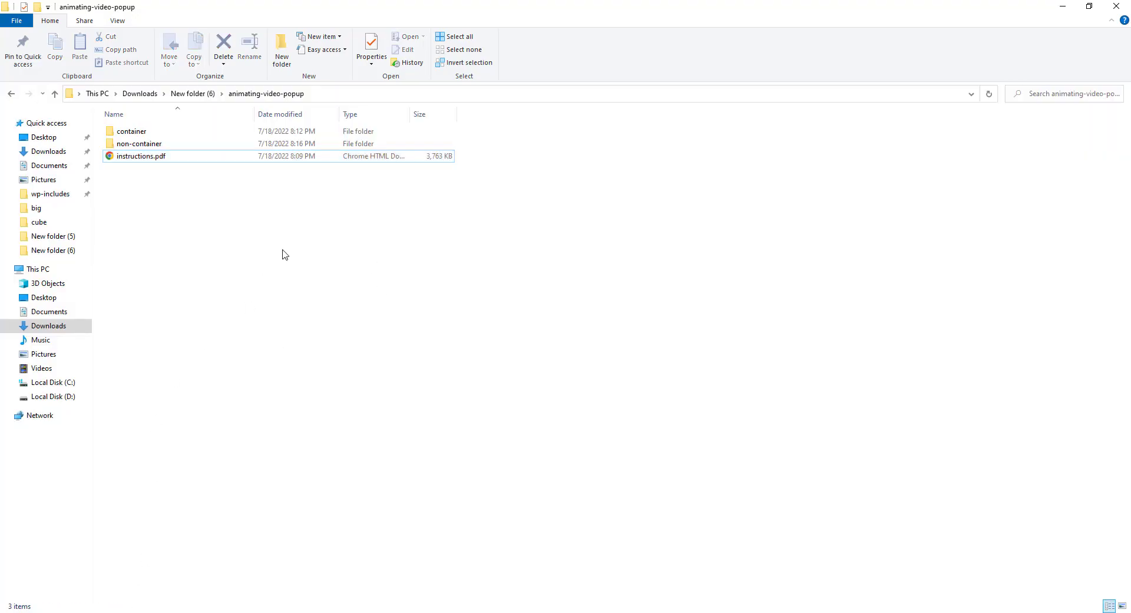
- Select instructions.pdf in the project folder, then switch back to the Elementor editor
{"action": "left_click", "coordinate": [148, 160]}
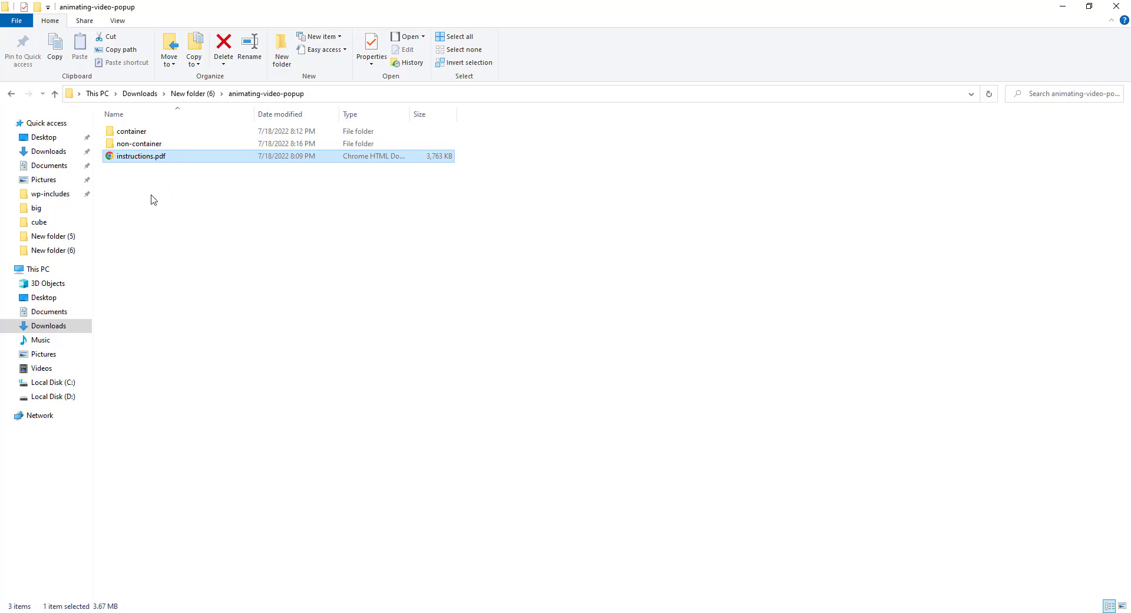
{"action": "key", "text": "alt+Tab"}
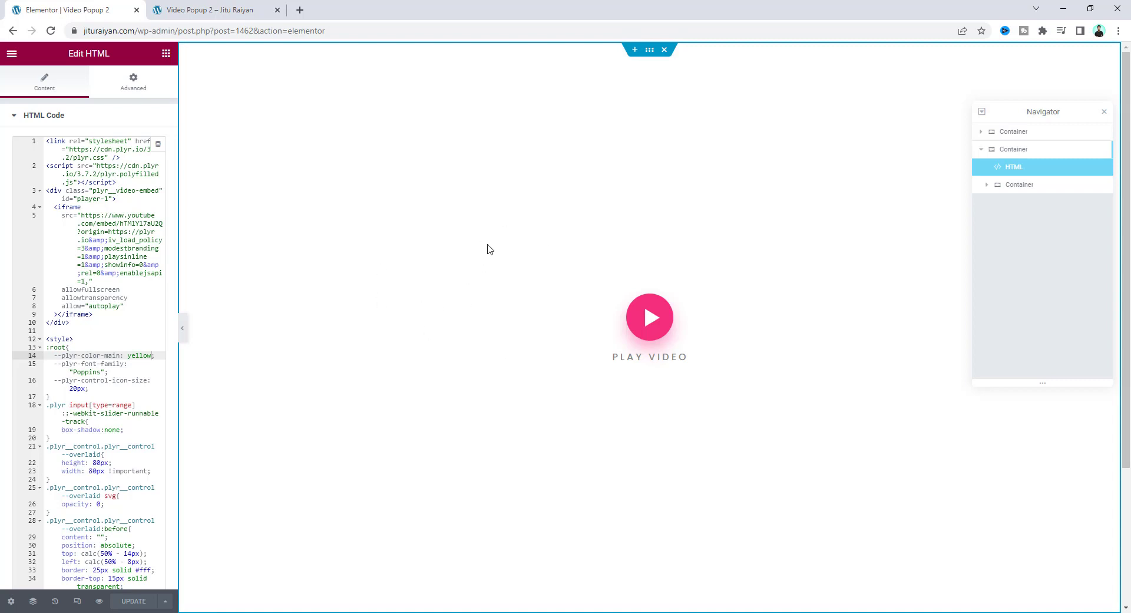
- Delete all content from the Video Popup 2 page via the empty section's menu and confirm
{"action": "scroll", "coordinate": [487, 249], "scroll_direction": "down", "scroll_amount": 3}
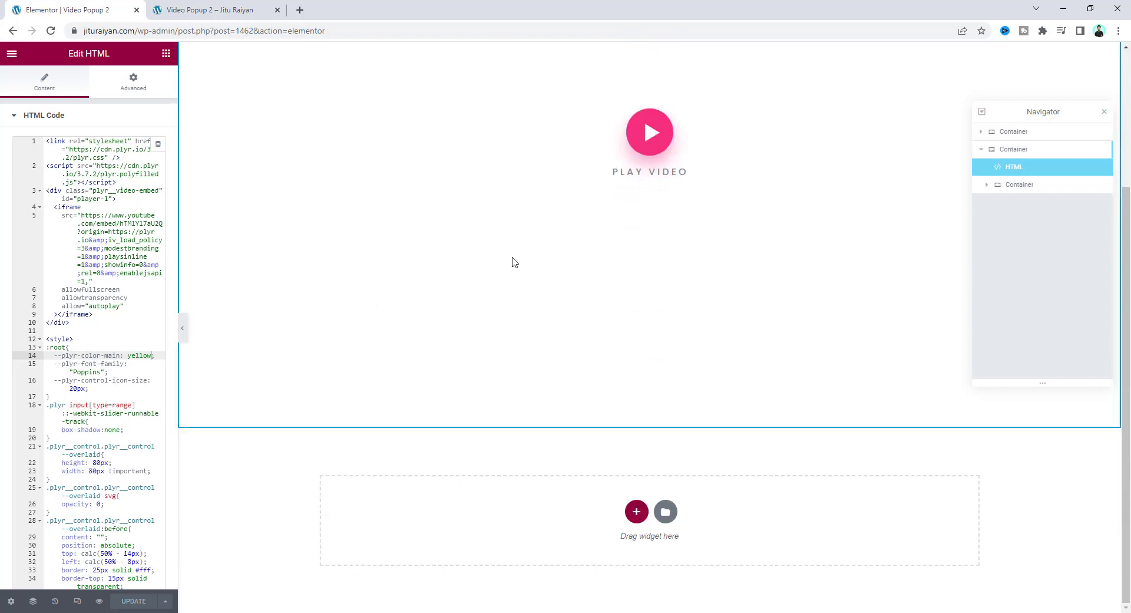
{"action": "right_click", "coordinate": [476, 518]}
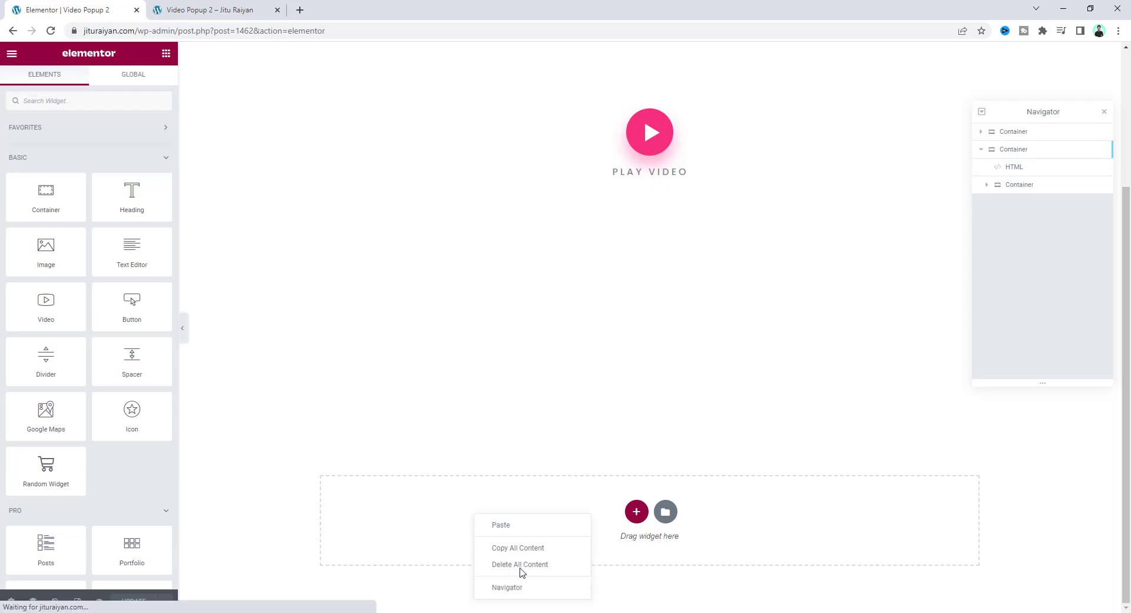
{"action": "left_click", "coordinate": [520, 569]}
{"action": "left_click", "coordinate": [613, 371]}
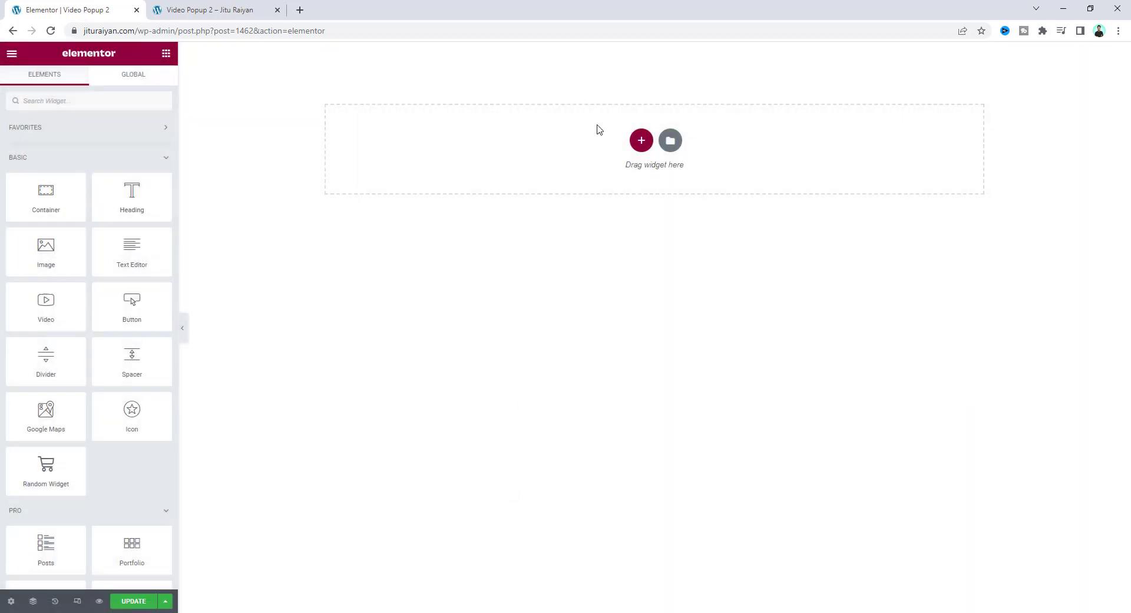
- Add a container with a Divider inside it and set the divider weight to 80
{"action": "left_click_drag", "start_coordinate": [47, 194], "coordinate": [540, 142]}
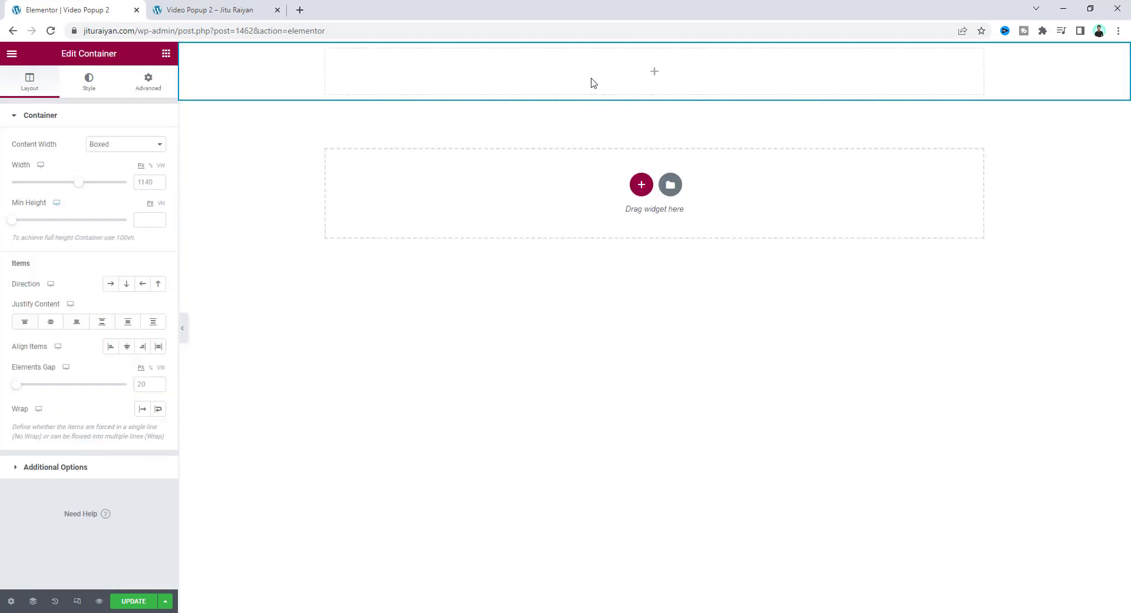
{"action": "left_click", "coordinate": [166, 53]}
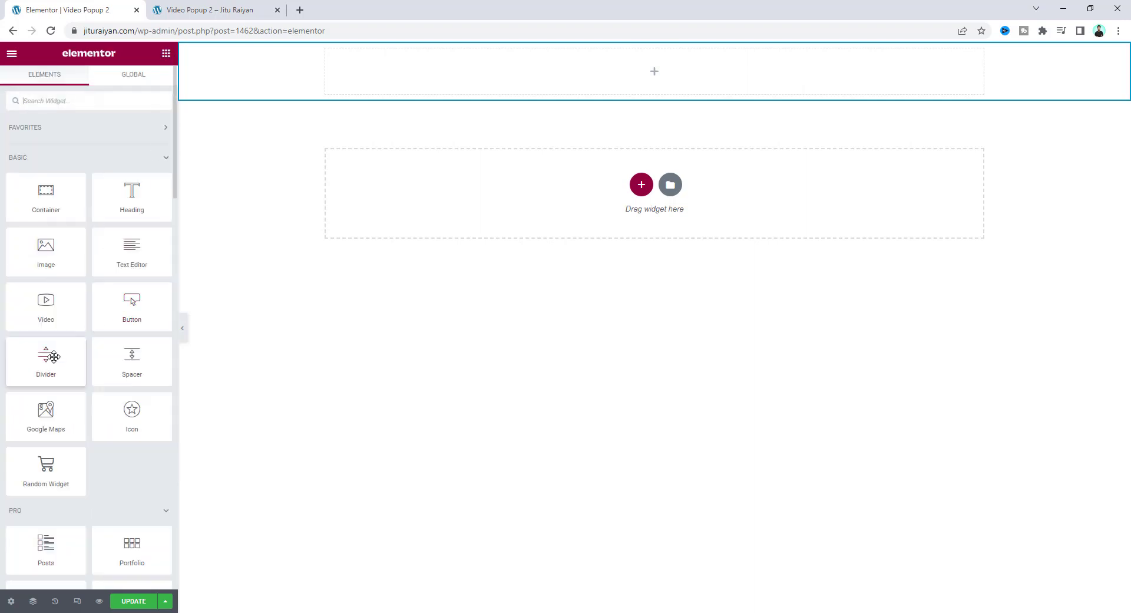
{"action": "left_click_drag", "start_coordinate": [46, 356], "coordinate": [624, 56]}
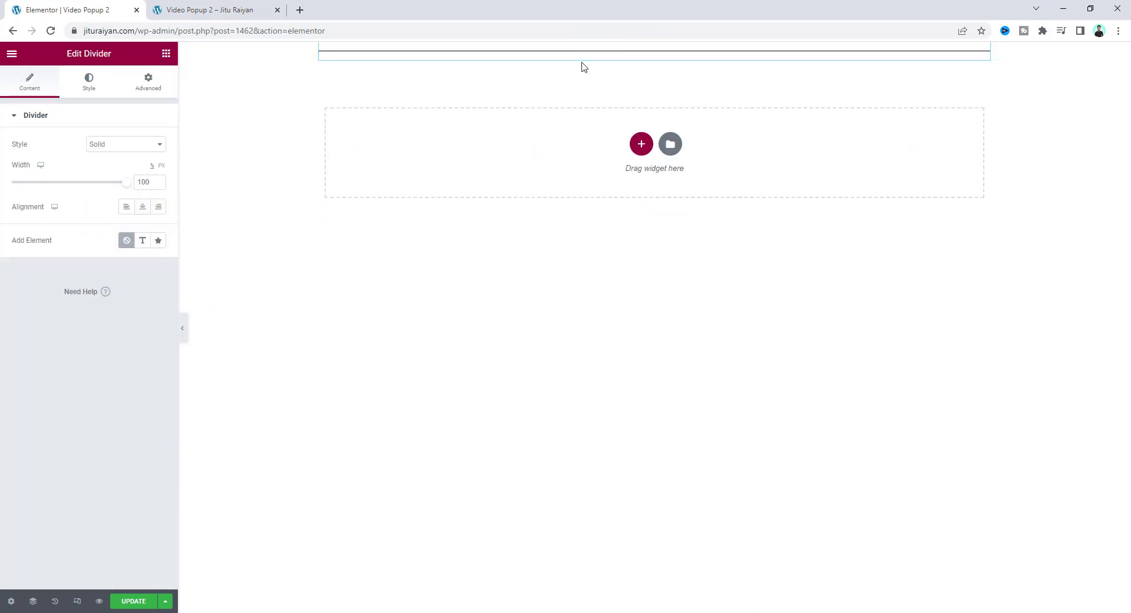
{"action": "left_click", "coordinate": [94, 87]}
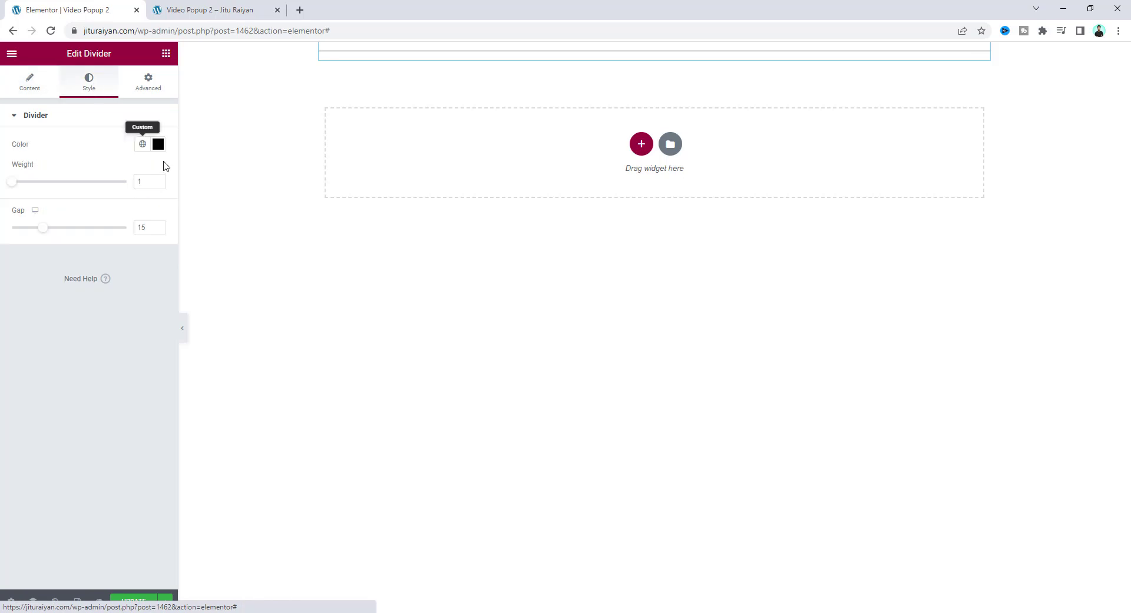
{"action": "double_click", "coordinate": [143, 181]}
{"action": "type", "text": "80"}
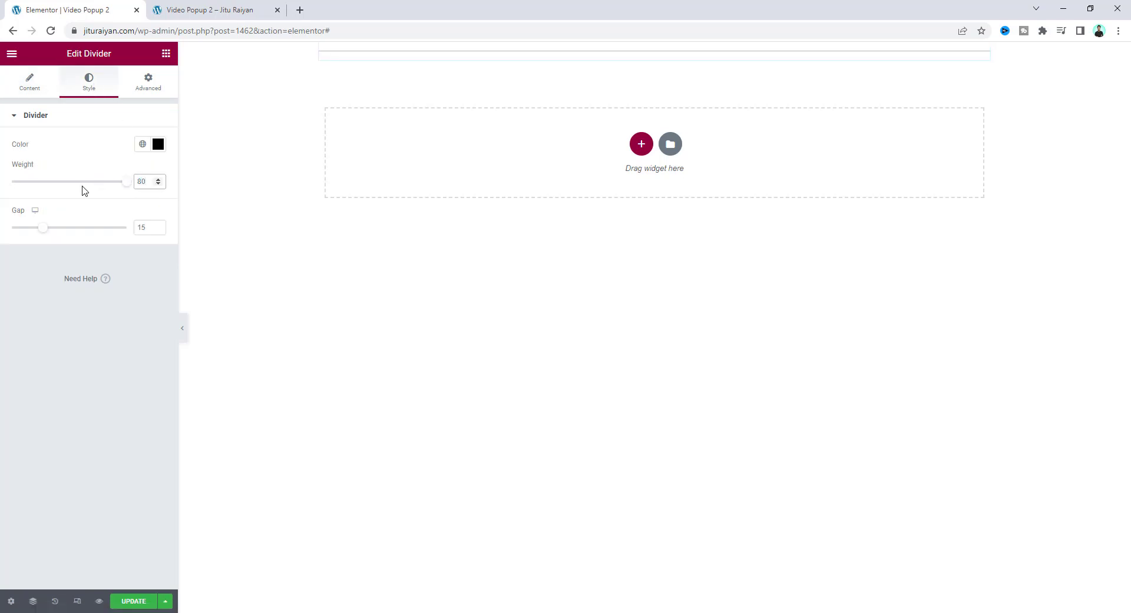
- Give the divider a custom width of 80
{"action": "left_click", "coordinate": [145, 93]}
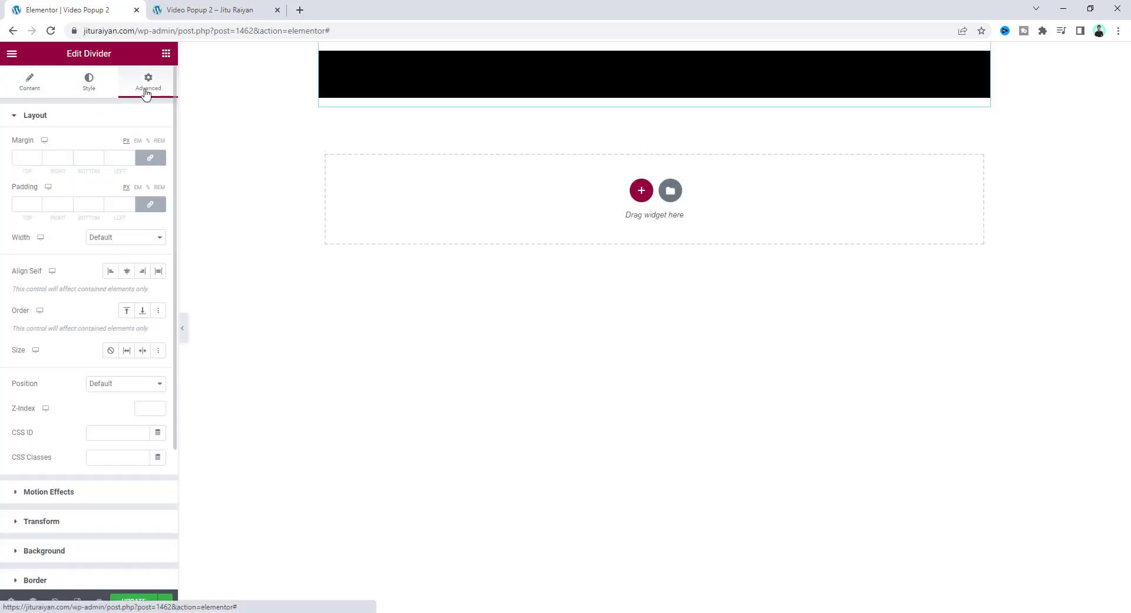
{"action": "left_click", "coordinate": [114, 239]}
{"action": "left_click", "coordinate": [129, 277]}
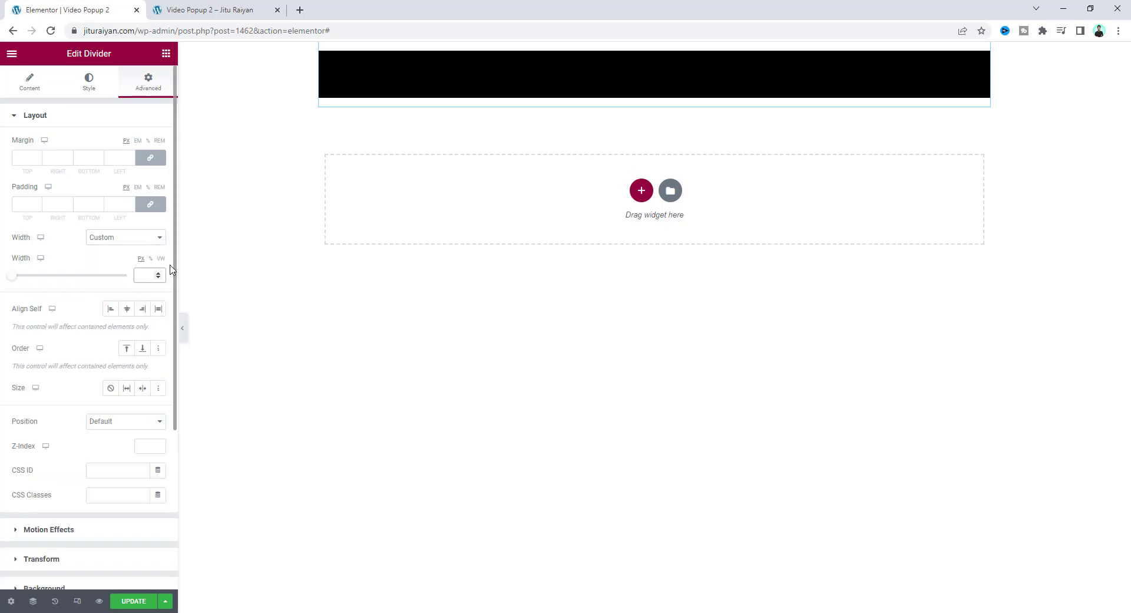
{"action": "type", "text": "80"}
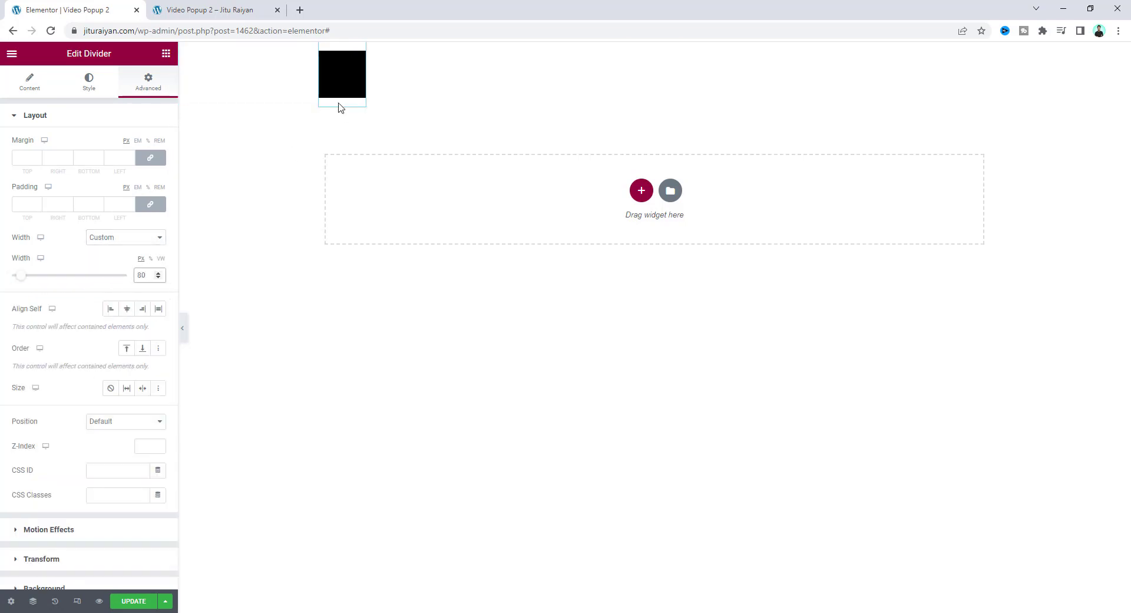
{"action": "left_click", "coordinate": [87, 83]}
{"action": "left_click", "coordinate": [147, 226]}
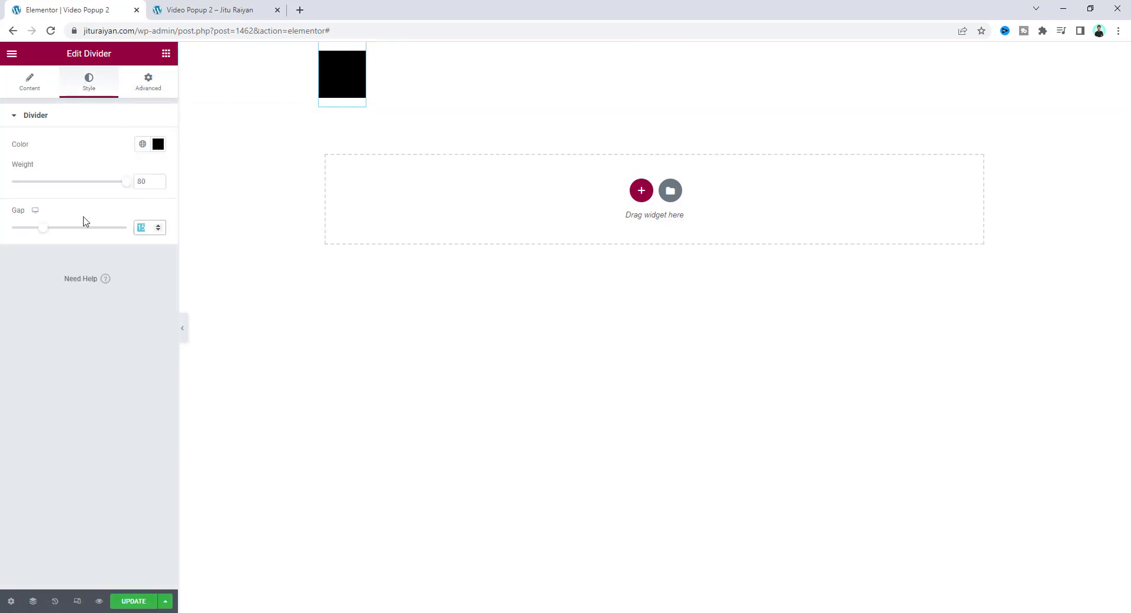
{"action": "left_click", "coordinate": [148, 86]}
- Set the divider's border radius to 100 on every corner
{"action": "scroll", "coordinate": [76, 407], "scroll_direction": "down", "scroll_amount": 4}
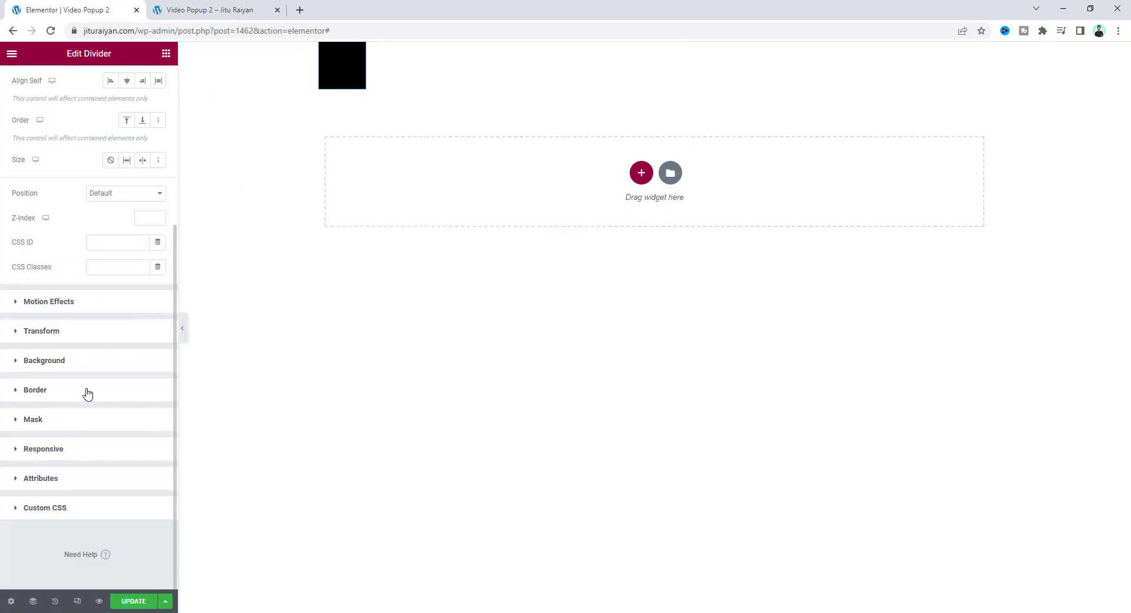
{"action": "left_click", "coordinate": [88, 392]}
{"action": "left_click", "coordinate": [162, 308]}
{"action": "left_click", "coordinate": [118, 325]}
{"action": "type", "text": "100"}
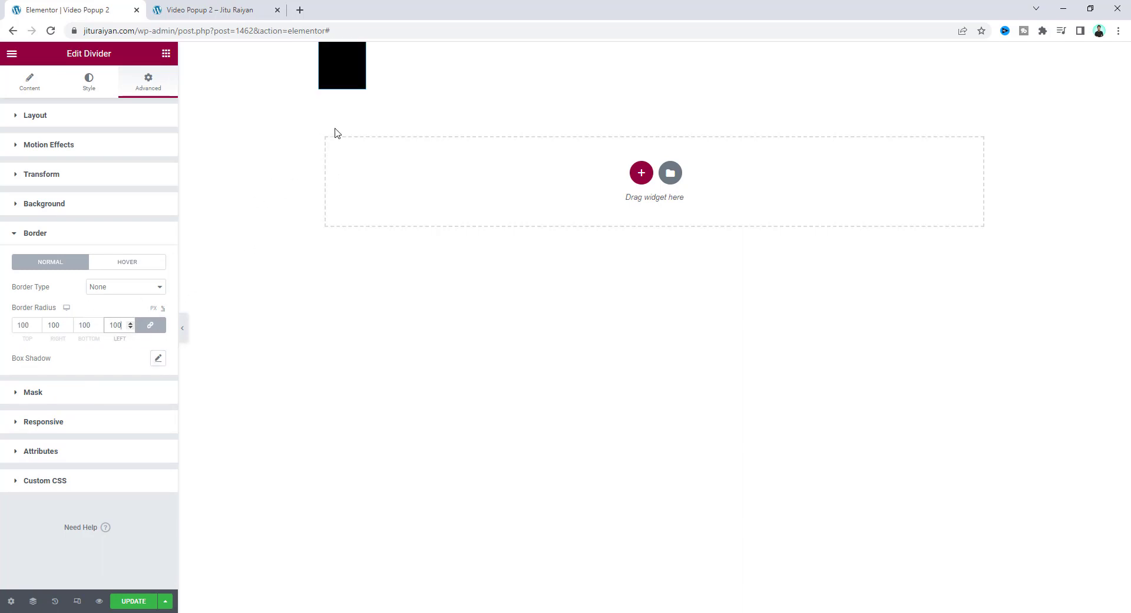
{"action": "left_click", "coordinate": [75, 354]}
{"action": "left_click", "coordinate": [91, 83]}
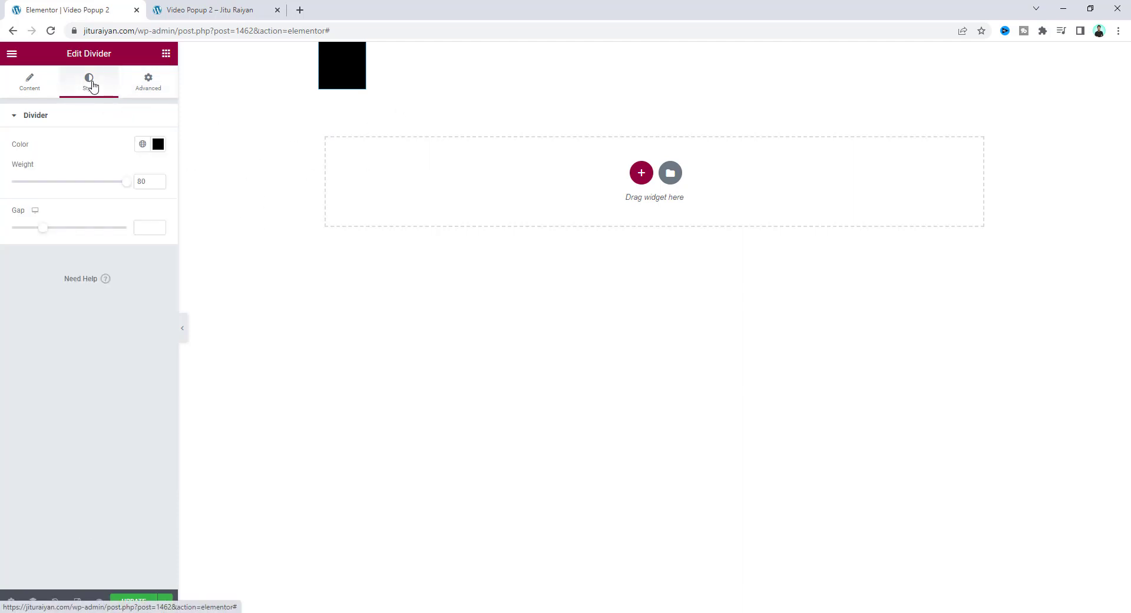
- Set the divider line colour's alpha to 0 so the line becomes transparent
{"action": "left_click", "coordinate": [158, 145]}
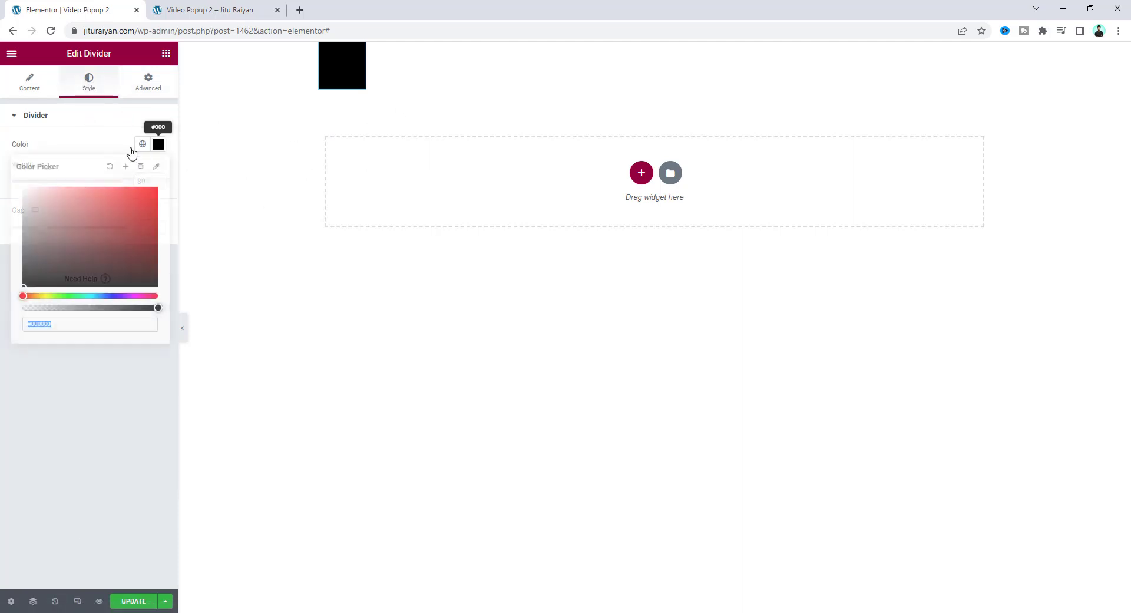
{"action": "left_click_drag", "start_coordinate": [63, 307], "coordinate": [2, 314]}
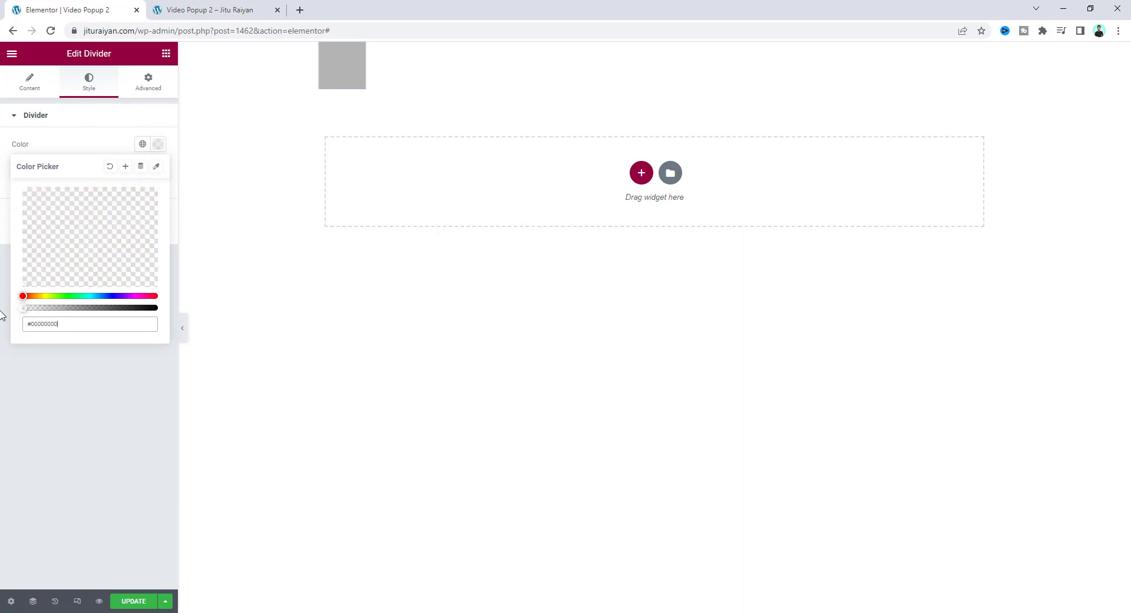
{"action": "left_click", "coordinate": [90, 156]}
- Give the divider a Classic background in pink under Advanced > Background
{"action": "left_click", "coordinate": [147, 83]}
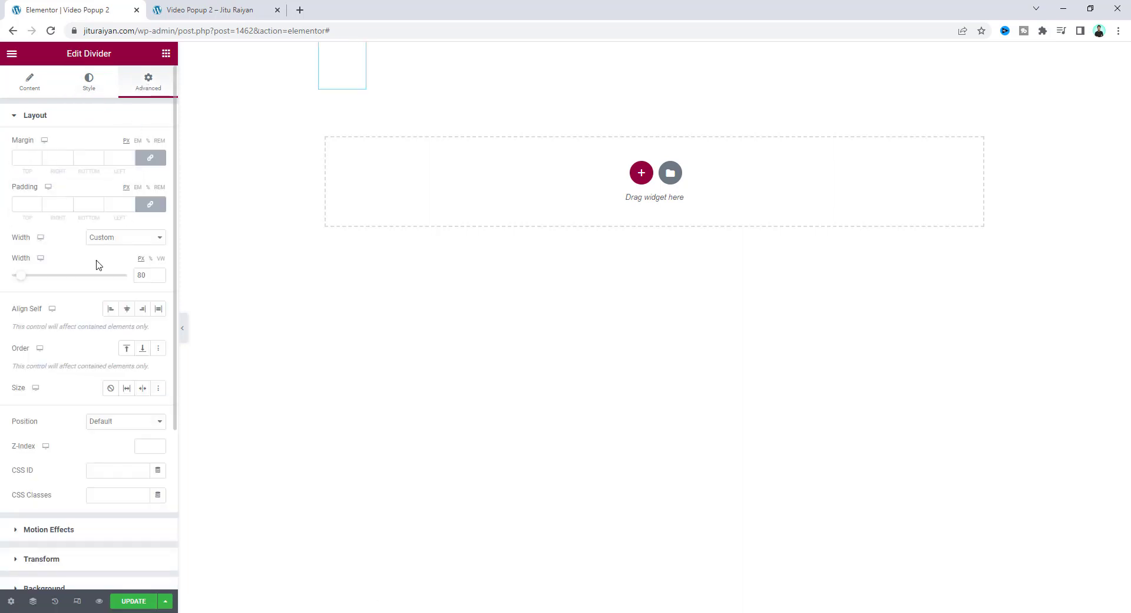
{"action": "scroll", "coordinate": [98, 330], "scroll_direction": "down", "scroll_amount": 4}
{"action": "left_click", "coordinate": [89, 362]}
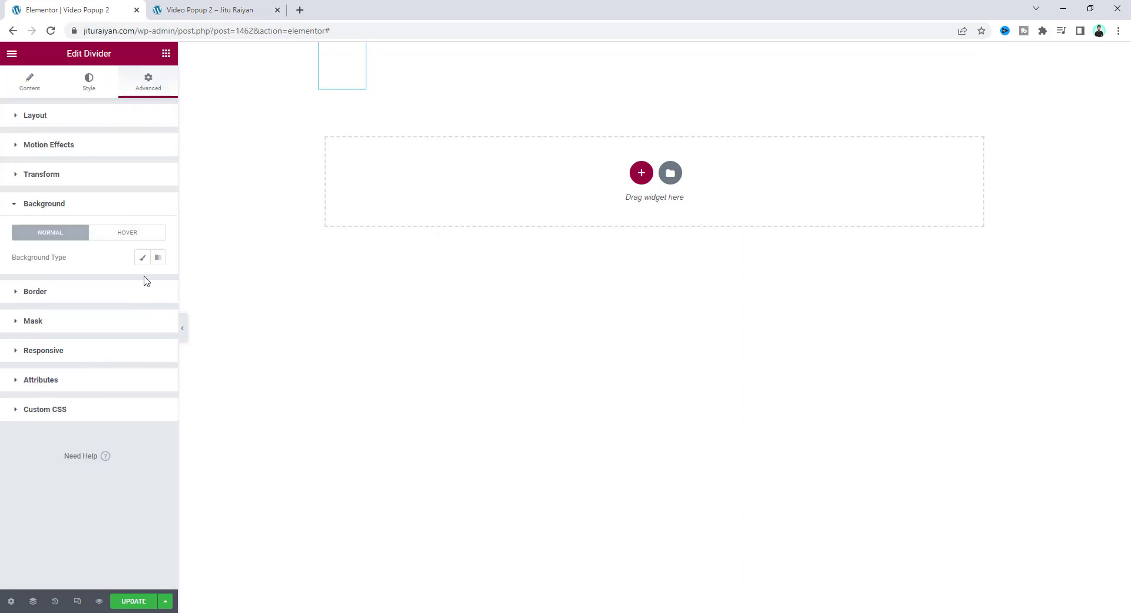
{"action": "left_click", "coordinate": [157, 284]}
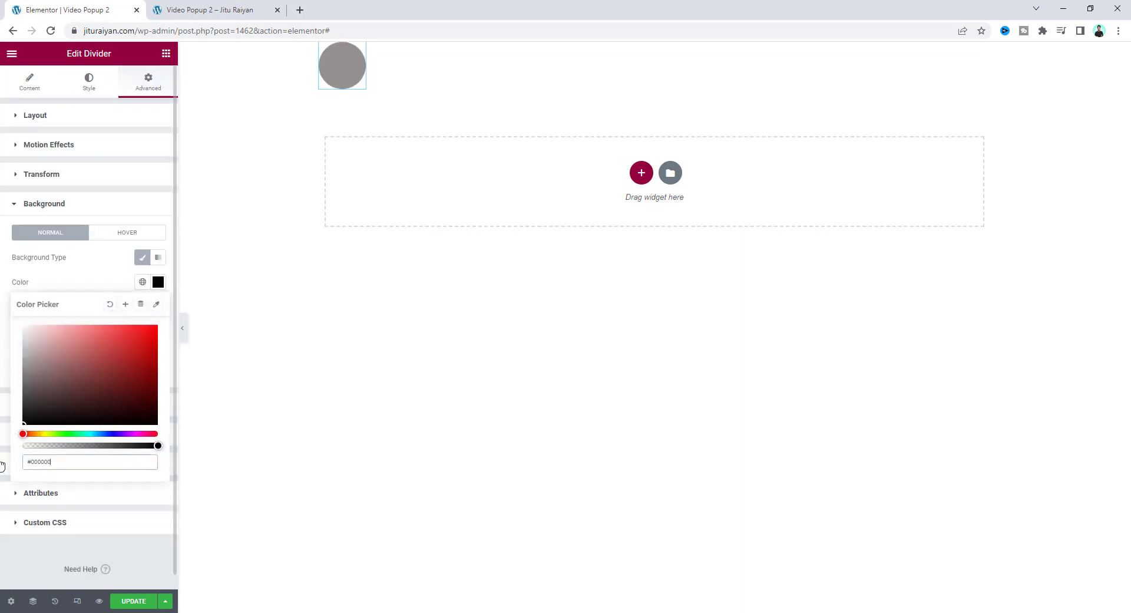
{"action": "left_click", "coordinate": [132, 436]}
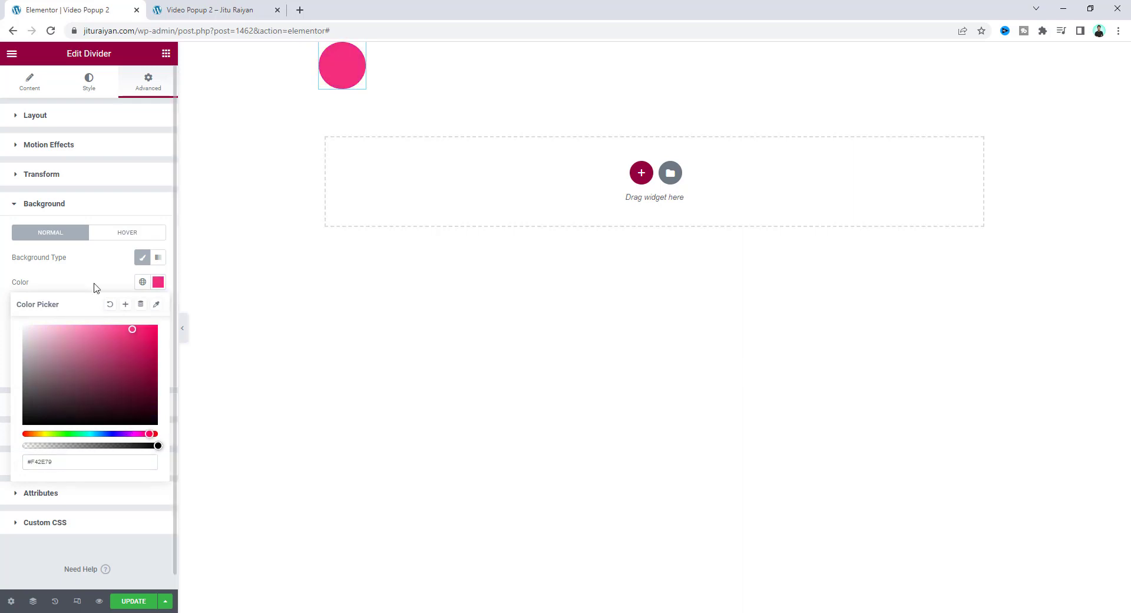
{"action": "left_click", "coordinate": [94, 285]}
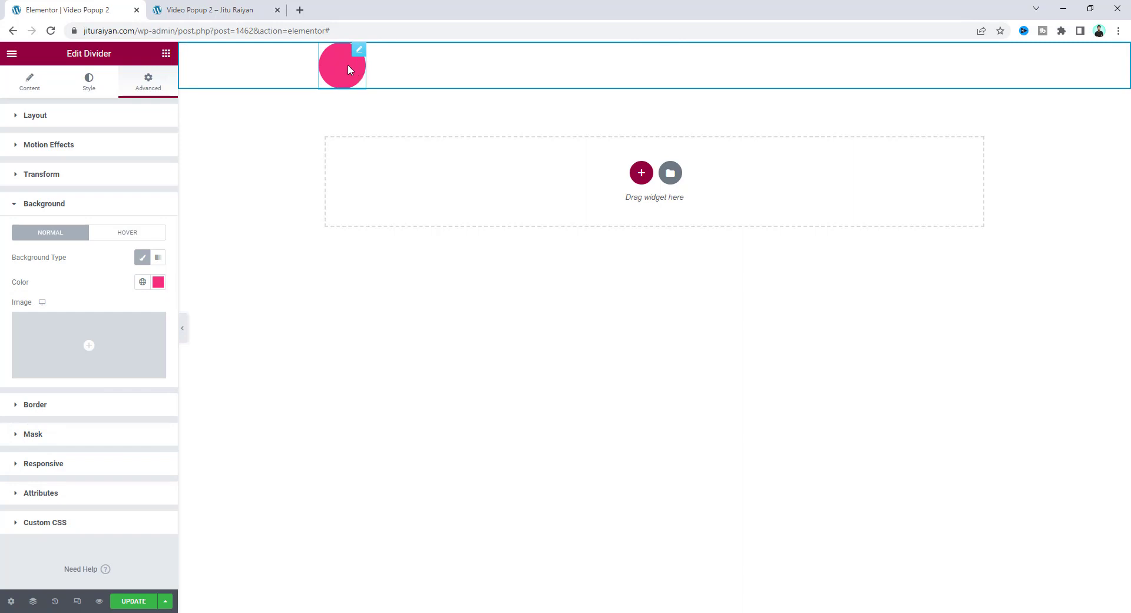
{"action": "left_click", "coordinate": [94, 528]}
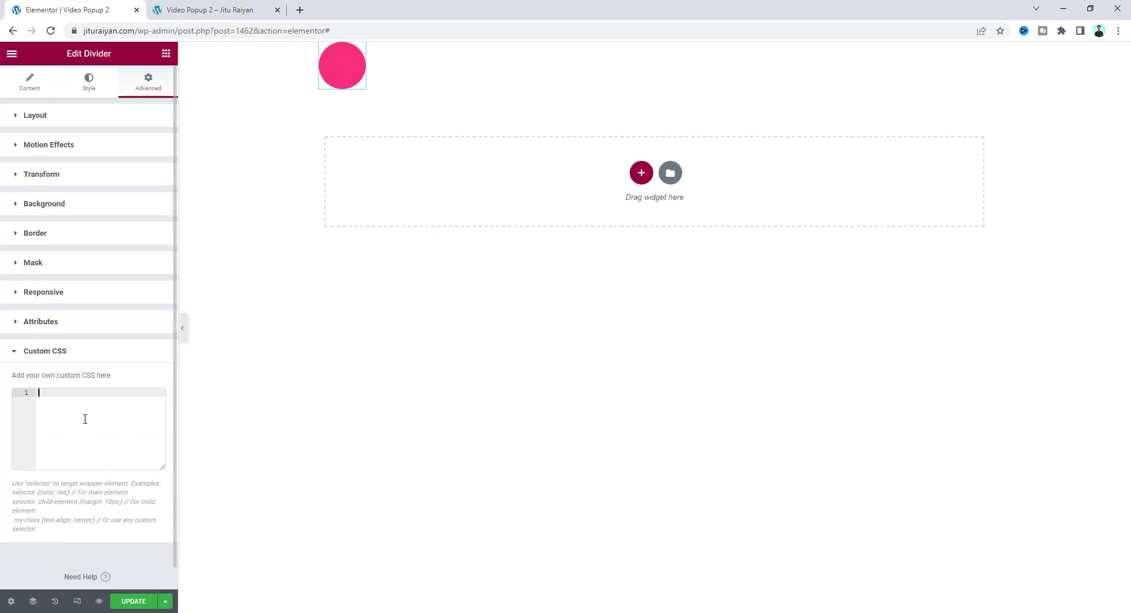
- Paste the prepared play-button CSS, with :root --expanding-color and selector rules, into Custom CSS
{"action": "key", "text": "ctrl+v"}
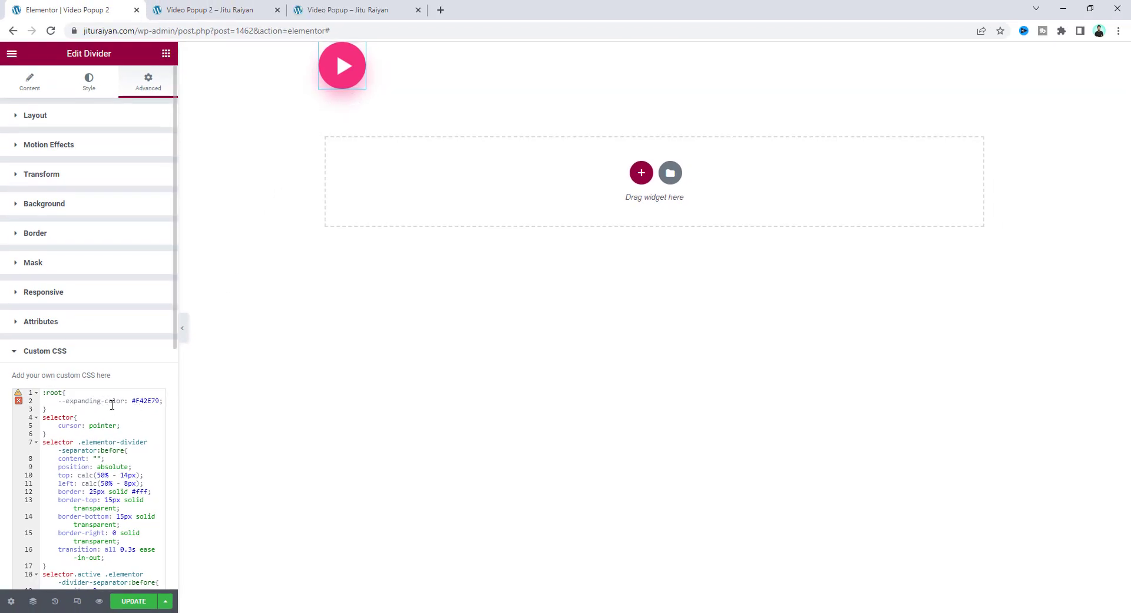
- On the live Video Popup page, open, close and reopen the popup, then return to Elementor
{"action": "left_click", "coordinate": [334, 10]}
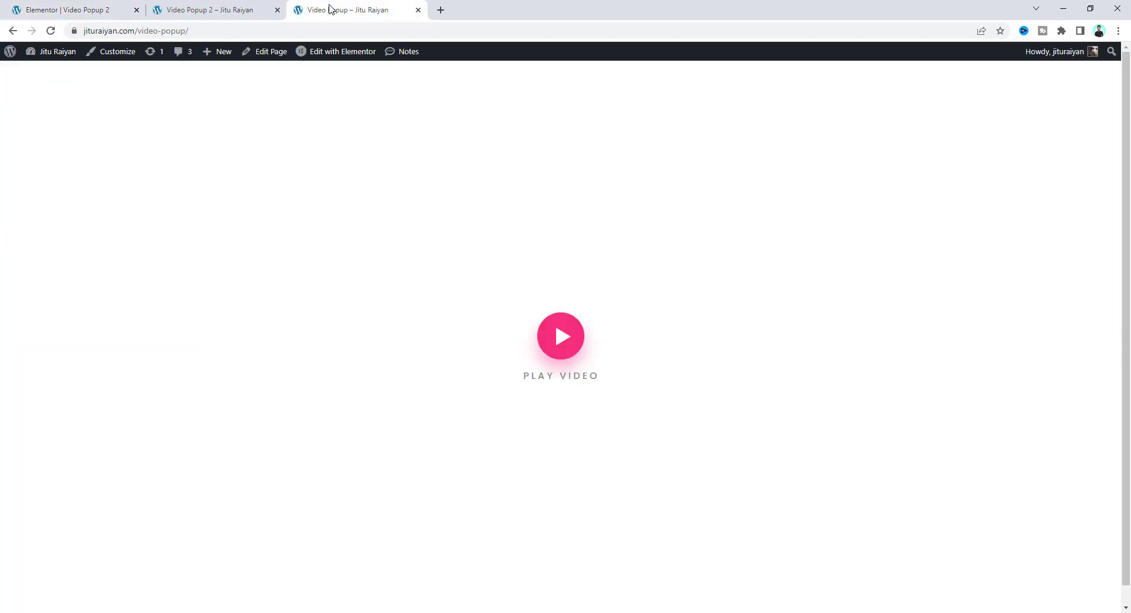
{"action": "left_click", "coordinate": [561, 339]}
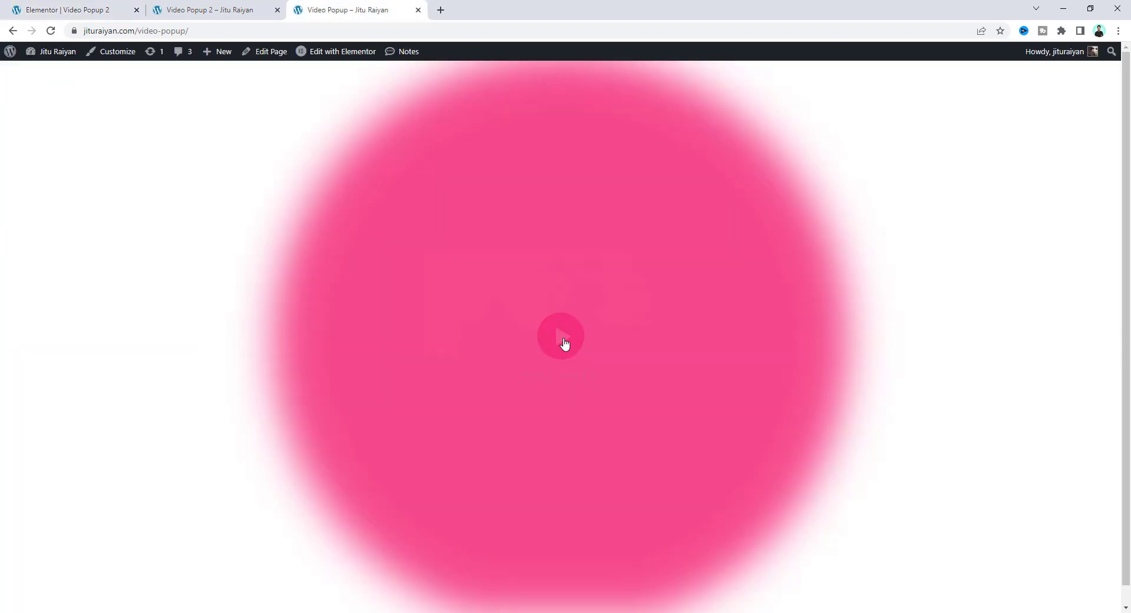
{"action": "left_click", "coordinate": [216, 345]}
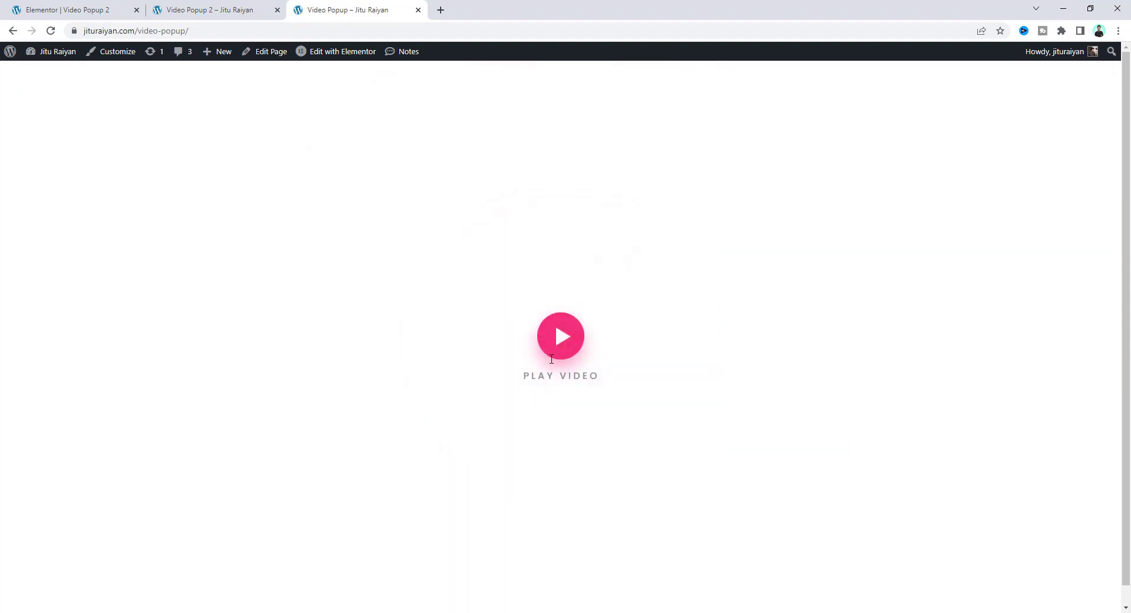
{"action": "left_click", "coordinate": [561, 347]}
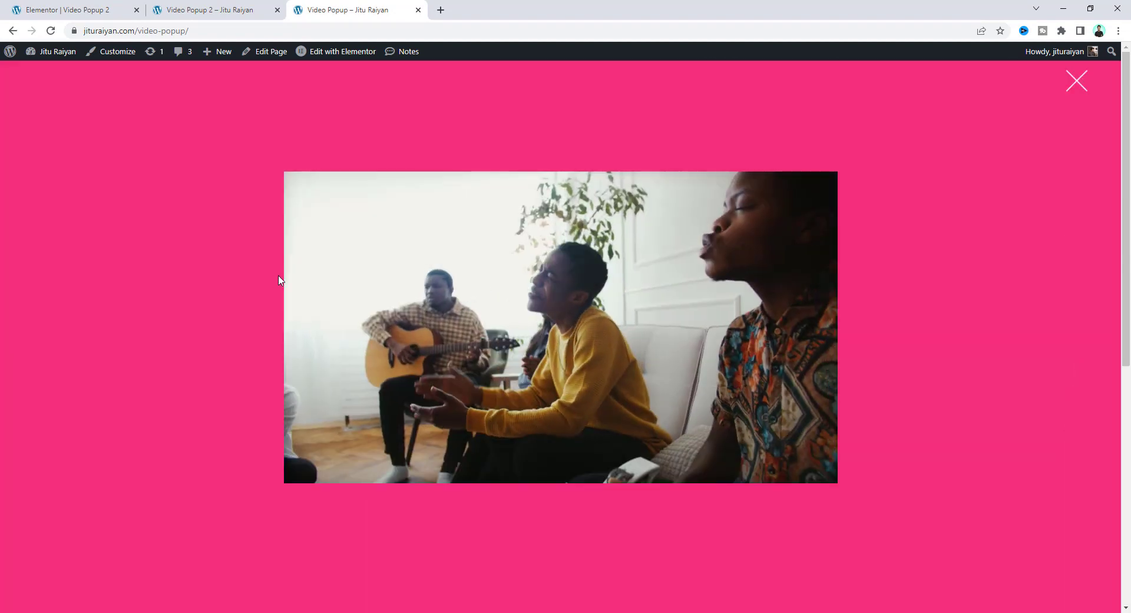
{"action": "left_click", "coordinate": [89, 8]}
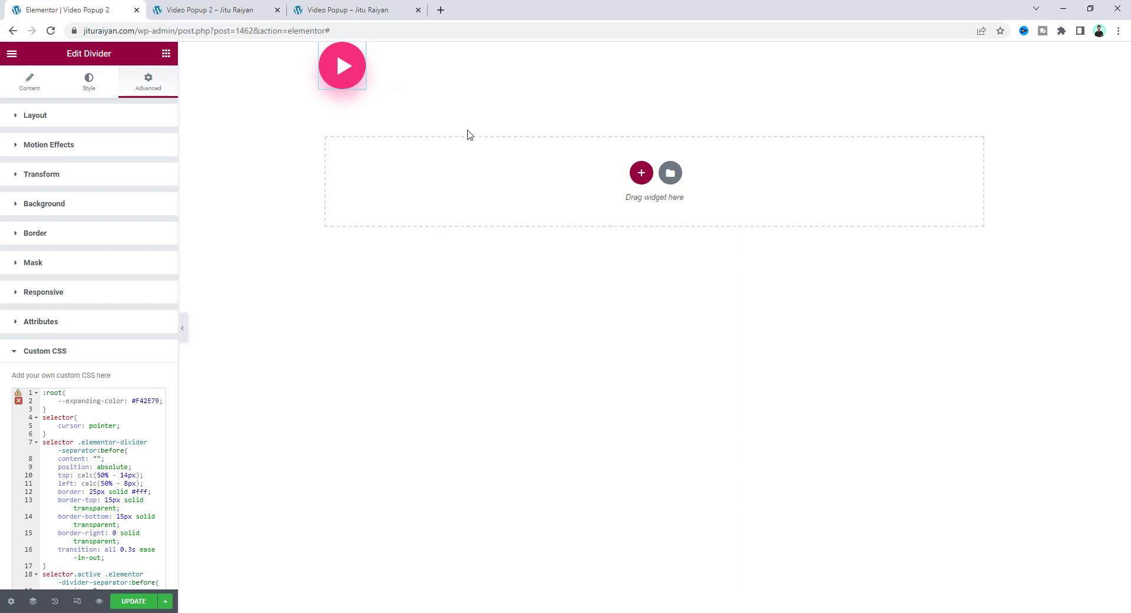
- Set the top container to Min Height 100 VH with Justify Content and Align Items Center
{"action": "right_click", "coordinate": [528, 63]}
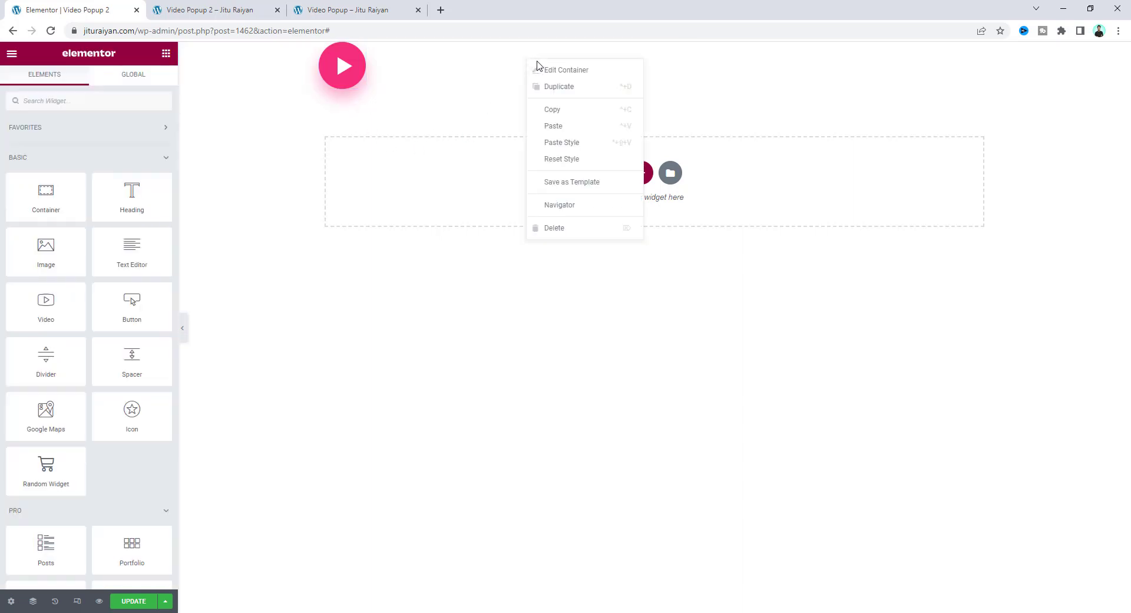
{"action": "left_click", "coordinate": [553, 72]}
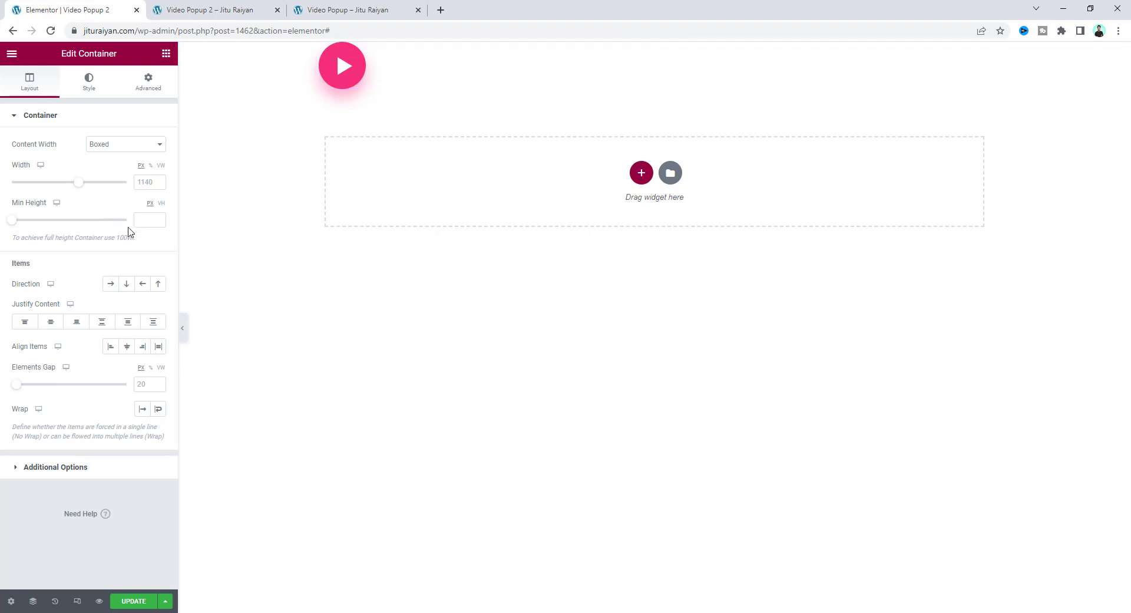
{"action": "left_click", "coordinate": [153, 220]}
{"action": "type", "text": "100"}
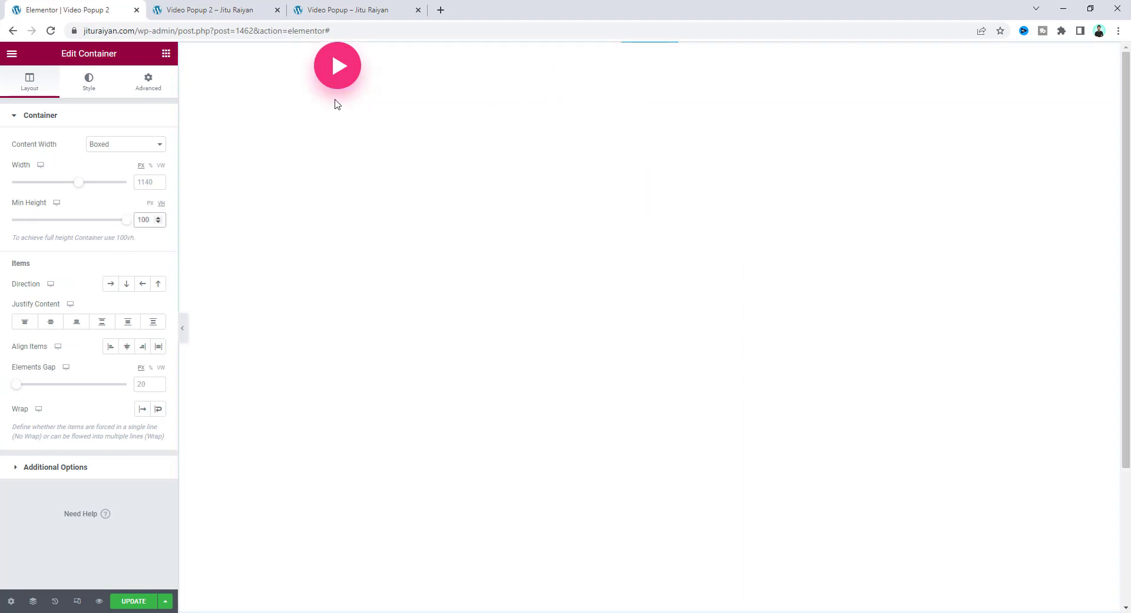
{"action": "left_click", "coordinate": [52, 324]}
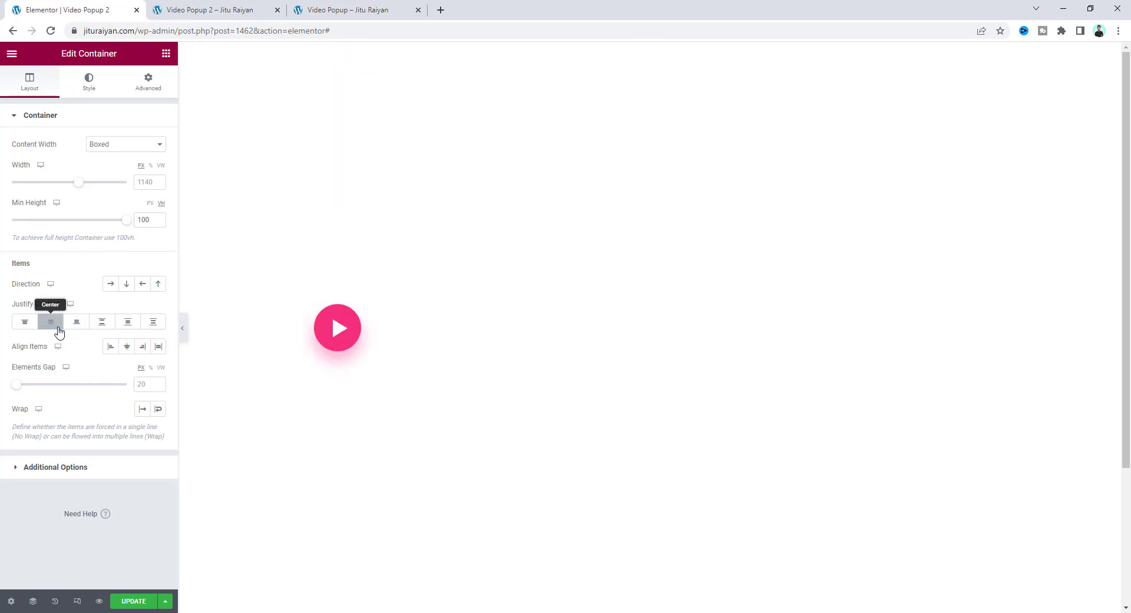
{"action": "left_click", "coordinate": [127, 348]}
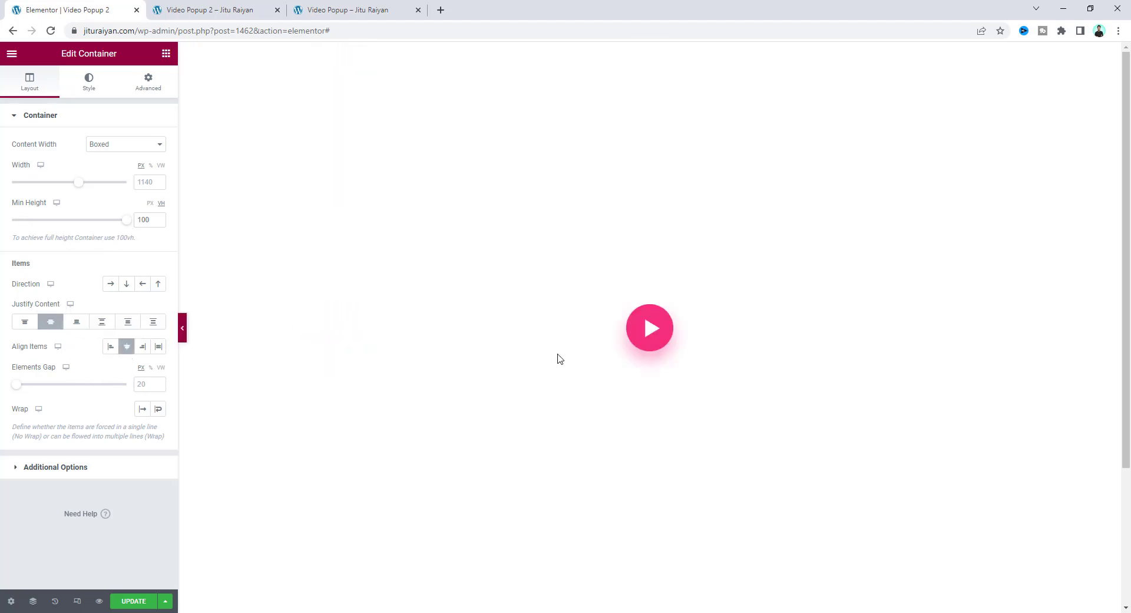
- Add a Heading widget below the play button and select its default title text
{"action": "left_click", "coordinate": [166, 54]}
{"action": "left_click_drag", "start_coordinate": [130, 197], "coordinate": [652, 353]}
{"action": "left_click_drag", "start_coordinate": [63, 171], "coordinate": [2, 158]}
- Title the heading 'Play Video' and make its text colour grey #888888
{"action": "type", "text": "Play Video"}
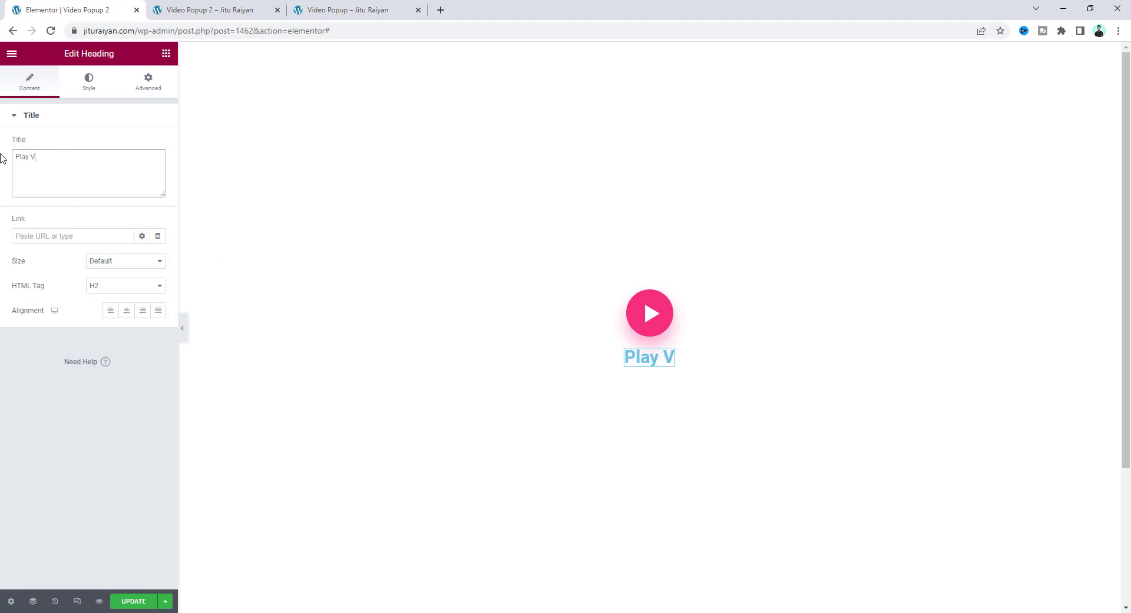
{"action": "left_click", "coordinate": [88, 80]}
{"action": "left_click", "coordinate": [159, 150]}
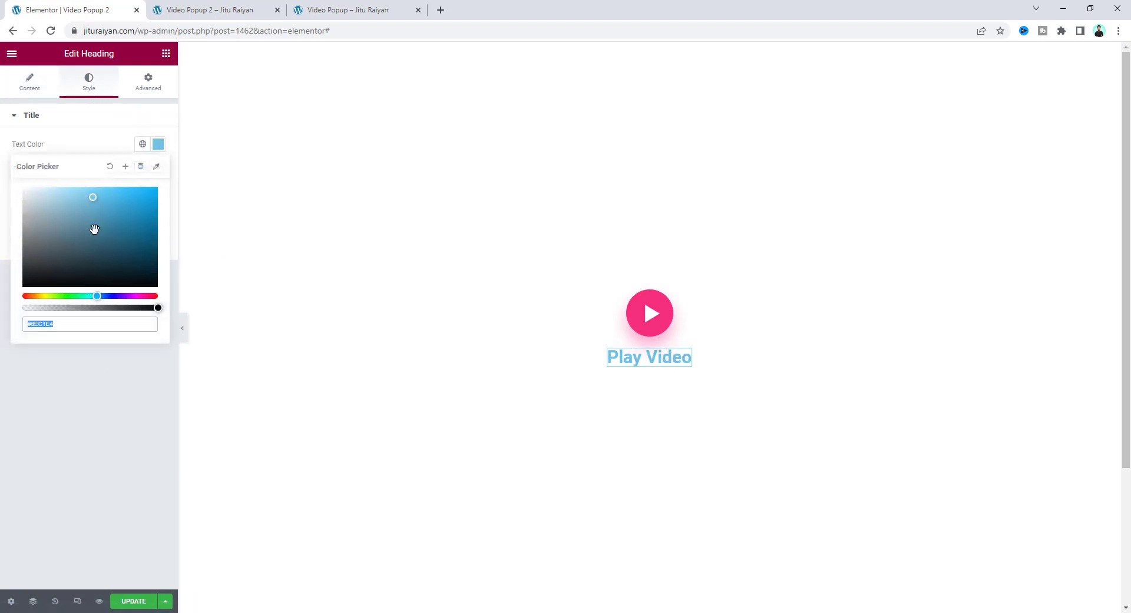
{"action": "left_click_drag", "start_coordinate": [93, 230], "coordinate": [12, 233]}
{"action": "left_click", "coordinate": [108, 147]}
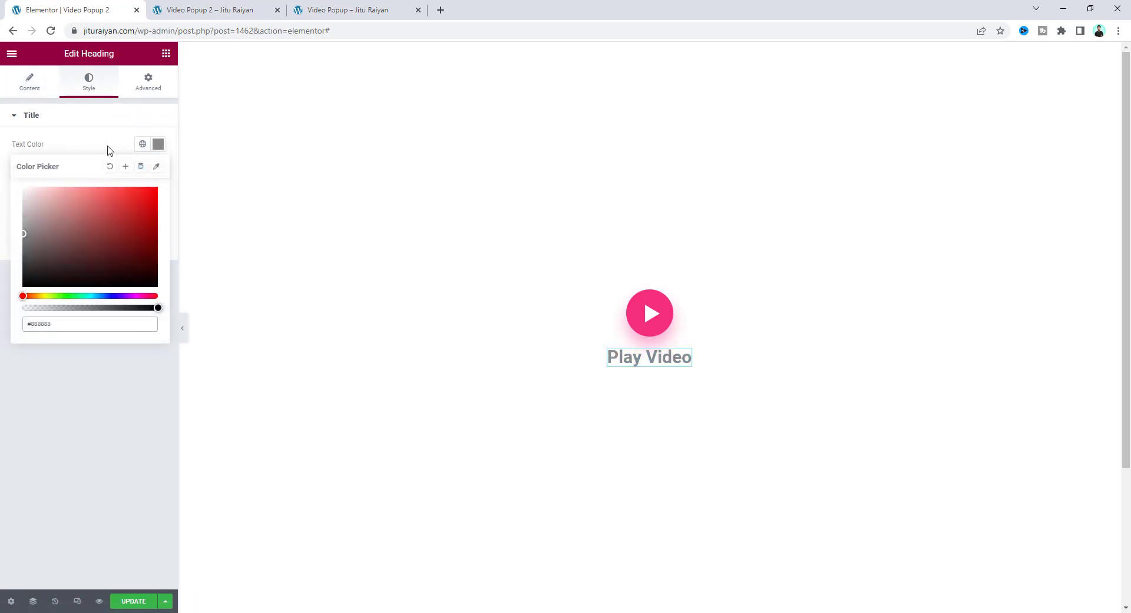
- Set the heading typography to Poppins 16, weight 500, uppercase, letter spacing 4
{"action": "left_click", "coordinate": [158, 169]}
{"action": "left_click", "coordinate": [141, 225]}
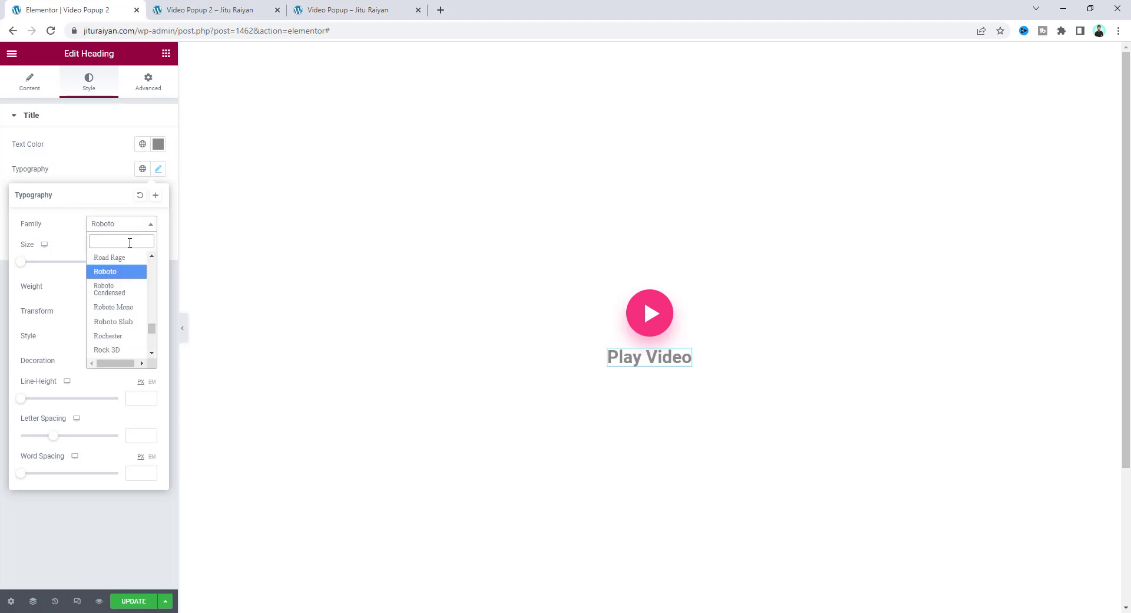
{"action": "type", "text": "poppins"}
{"action": "left_click", "coordinate": [134, 273]}
{"action": "left_click", "coordinate": [134, 262]}
{"action": "type", "text": "16"}
{"action": "left_click", "coordinate": [121, 286]}
{"action": "left_click", "coordinate": [127, 333]}
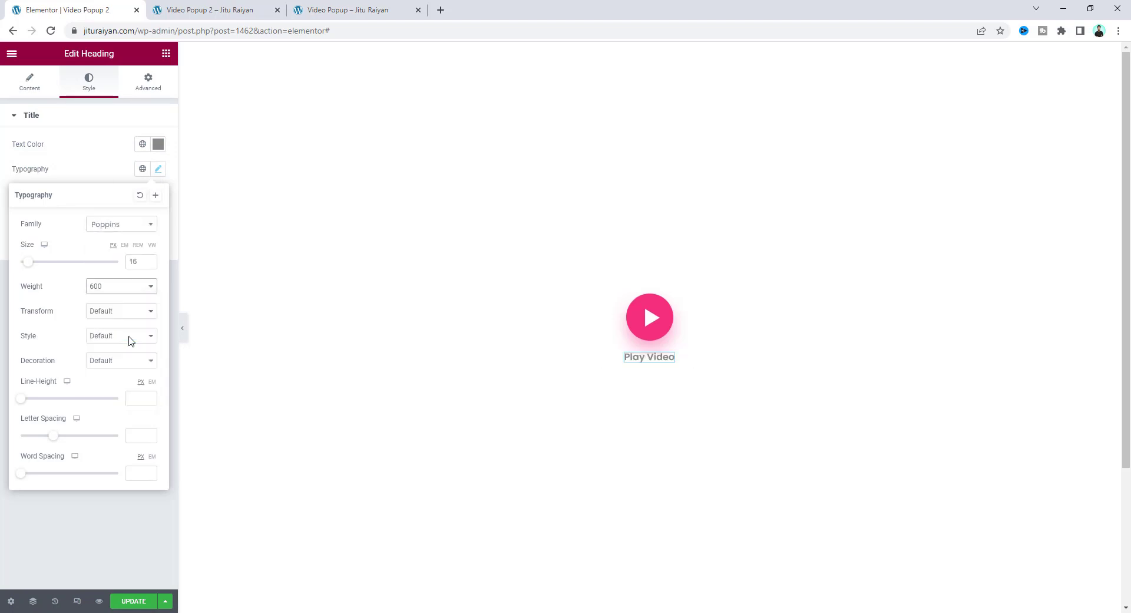
{"action": "left_click", "coordinate": [121, 311]}
{"action": "left_click", "coordinate": [121, 334]}
{"action": "left_click", "coordinate": [139, 436]}
{"action": "type", "text": "4"}
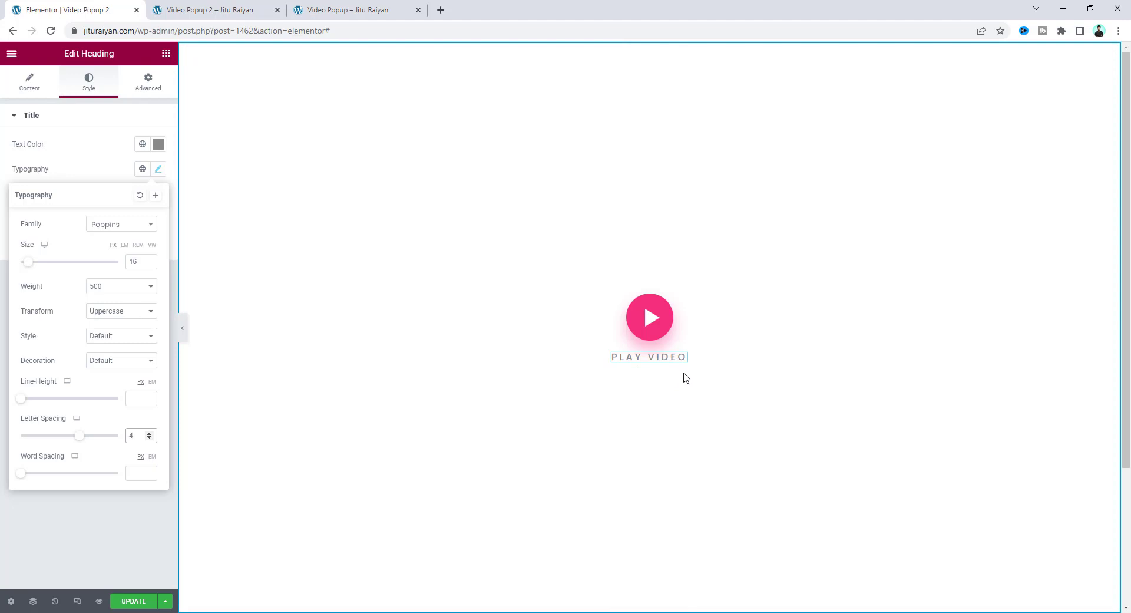
- Unlink the heading's margins and set the right margin to -3
{"action": "left_click", "coordinate": [142, 90]}
{"action": "left_click", "coordinate": [150, 158]}
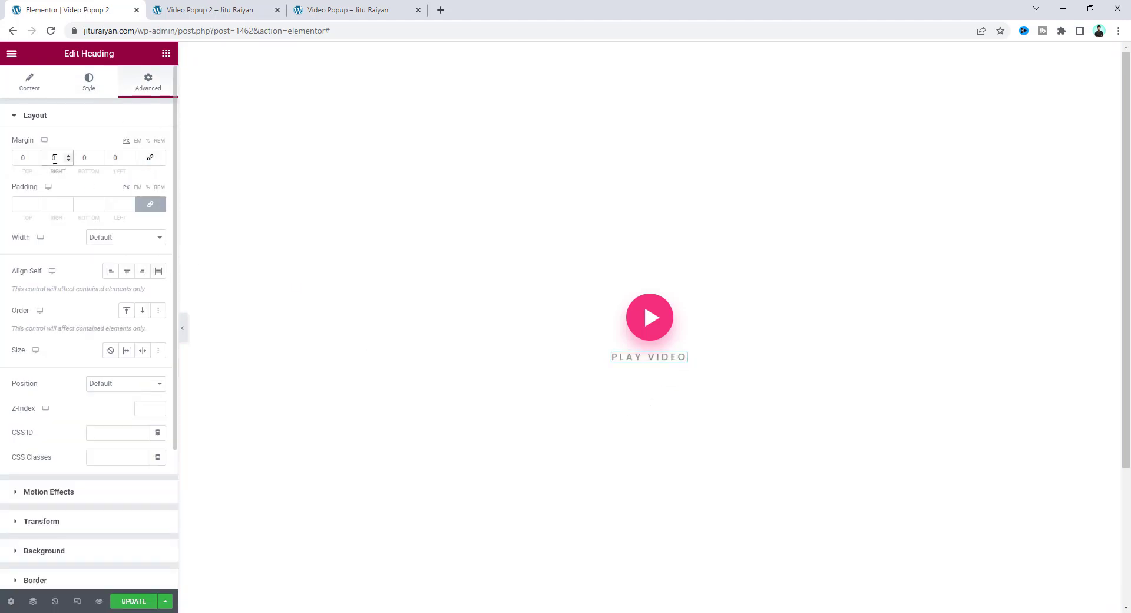
{"action": "type", "text": "-3"}
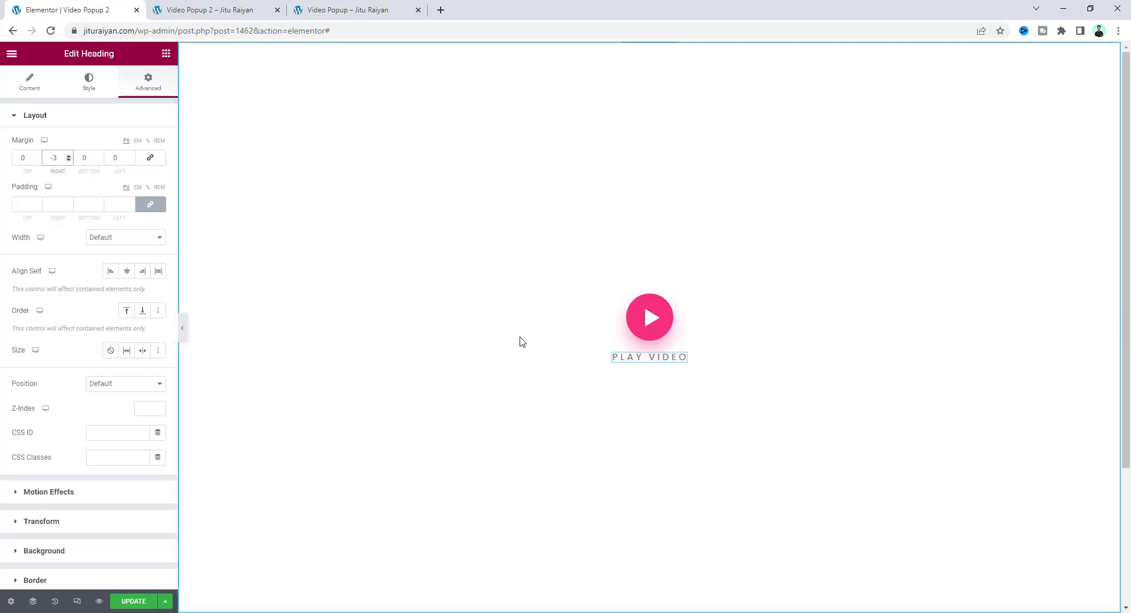
{"action": "scroll", "coordinate": [614, 457], "scroll_direction": "down", "scroll_amount": 3}
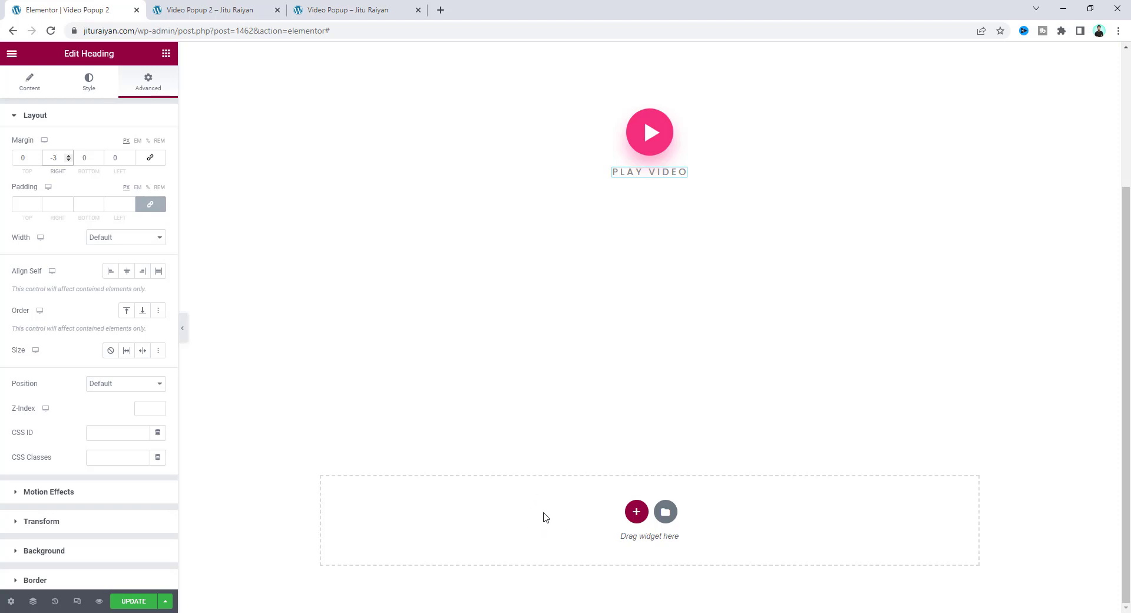
- Add a new container in the empty section with a minimum height of 100 VH
{"action": "left_click", "coordinate": [165, 53]}
{"action": "left_click_drag", "start_coordinate": [44, 206], "coordinate": [460, 533]}
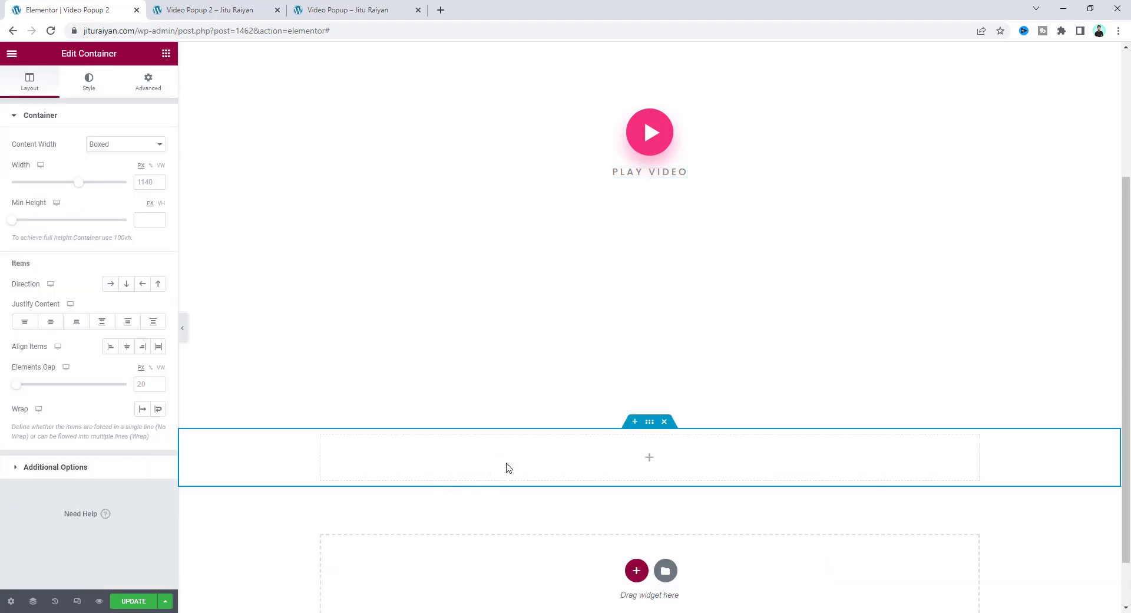
{"action": "left_click", "coordinate": [161, 202]}
{"action": "left_click", "coordinate": [143, 222]}
{"action": "type", "text": "100"}
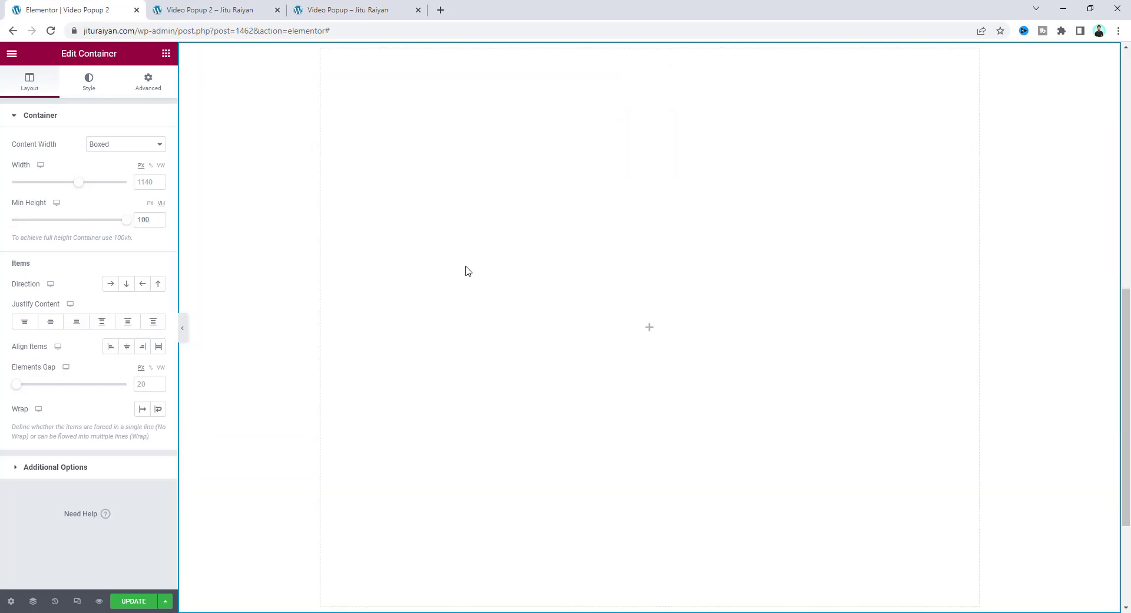
- On the live page, open the video popup, pause the video, then return to the editor
{"action": "left_click", "coordinate": [347, 11]}
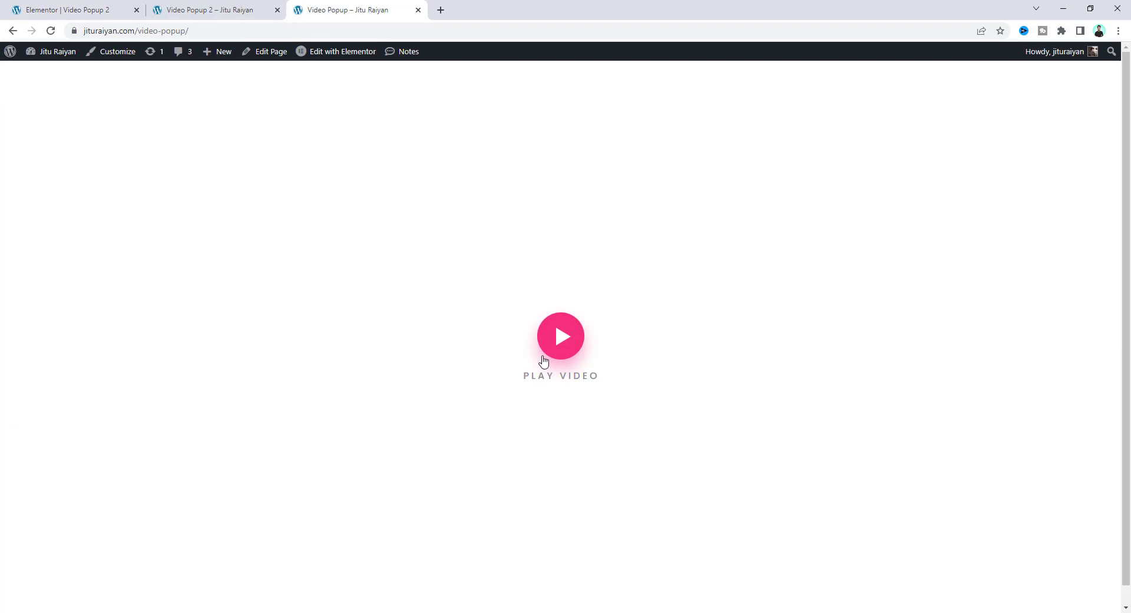
{"action": "left_click", "coordinate": [543, 358]}
{"action": "left_click", "coordinate": [476, 365]}
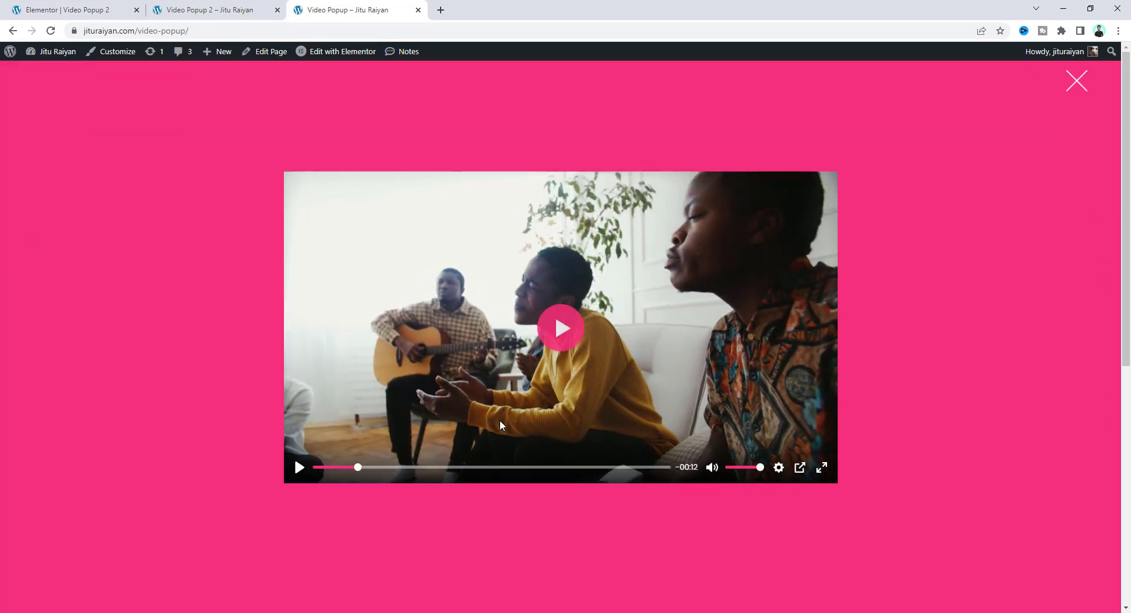
{"action": "left_click", "coordinate": [85, 9]}
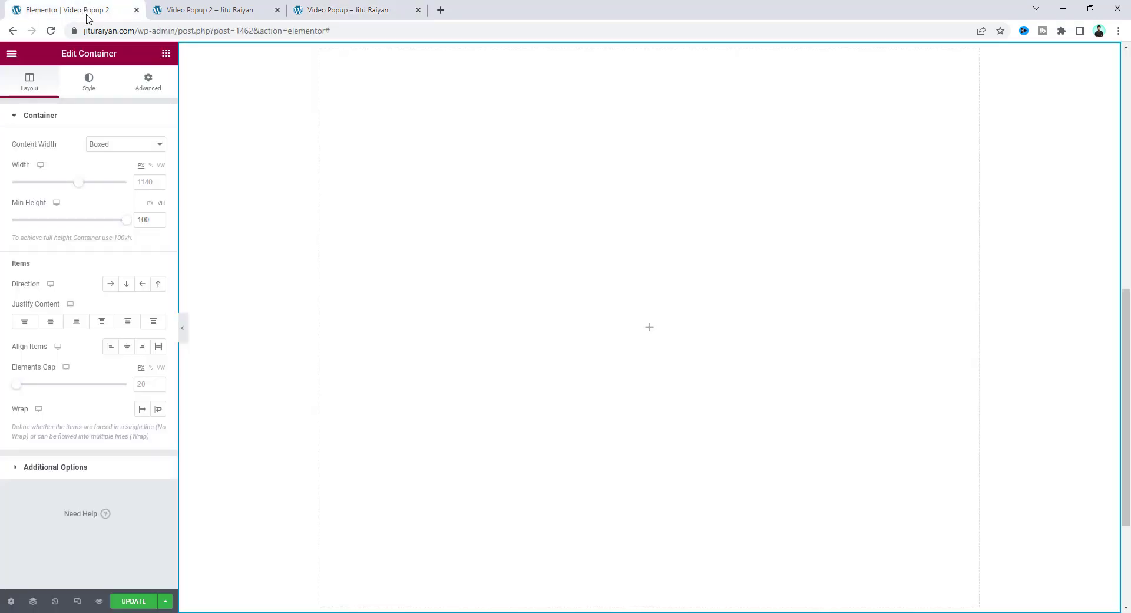
- Add an HTML widget to the new container, paste the Plyr player code and test playback
{"action": "left_click", "coordinate": [166, 54]}
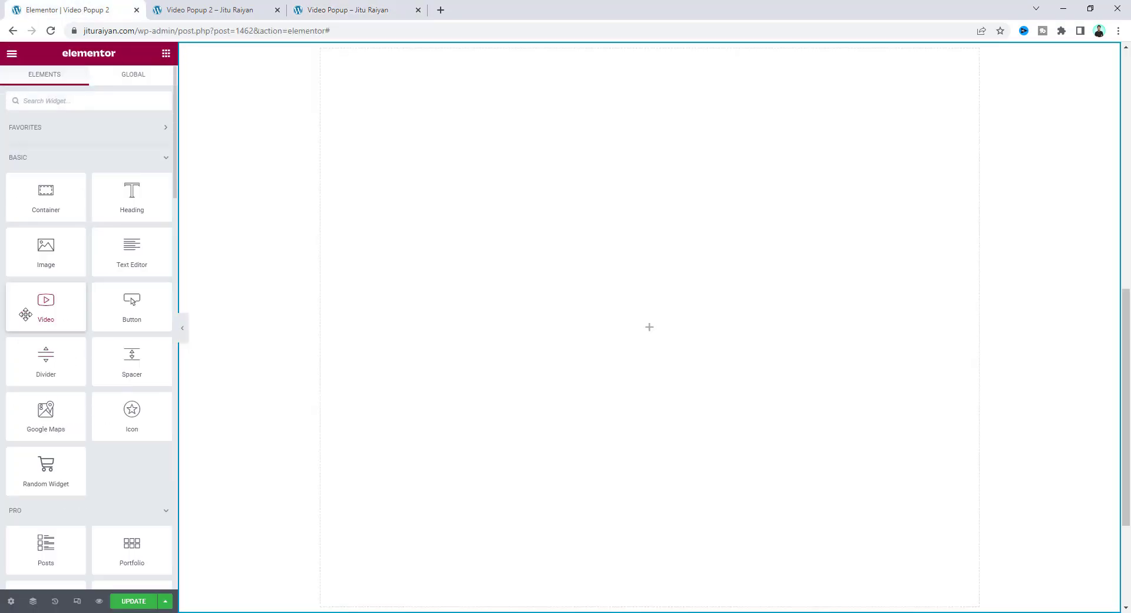
{"action": "left_click", "coordinate": [81, 101]}
{"action": "type", "text": "ht"}
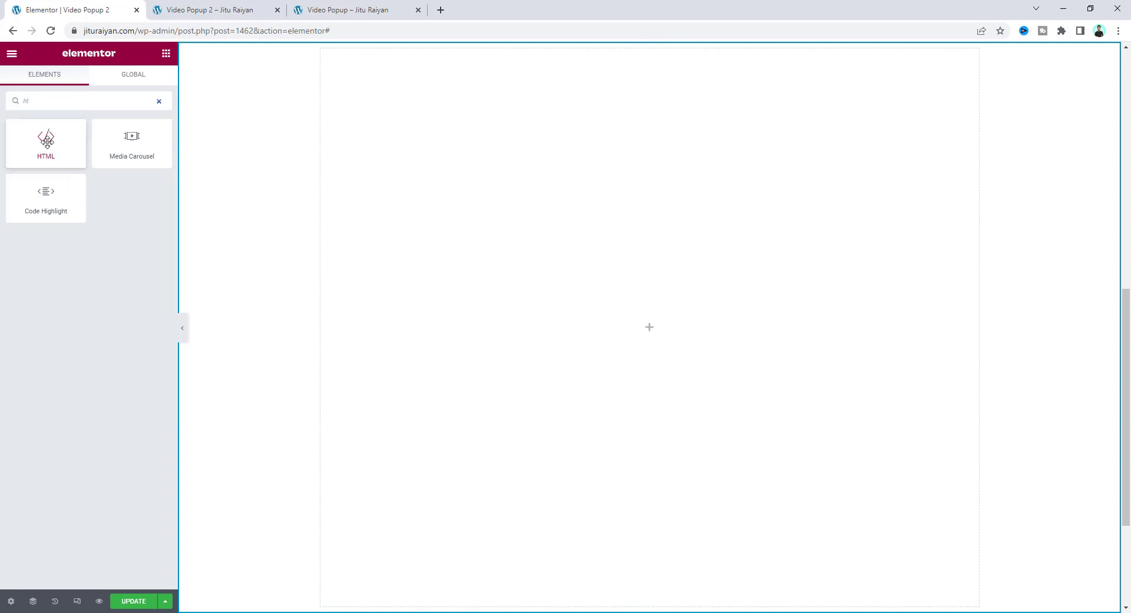
{"action": "left_click_drag", "start_coordinate": [46, 142], "coordinate": [532, 309]}
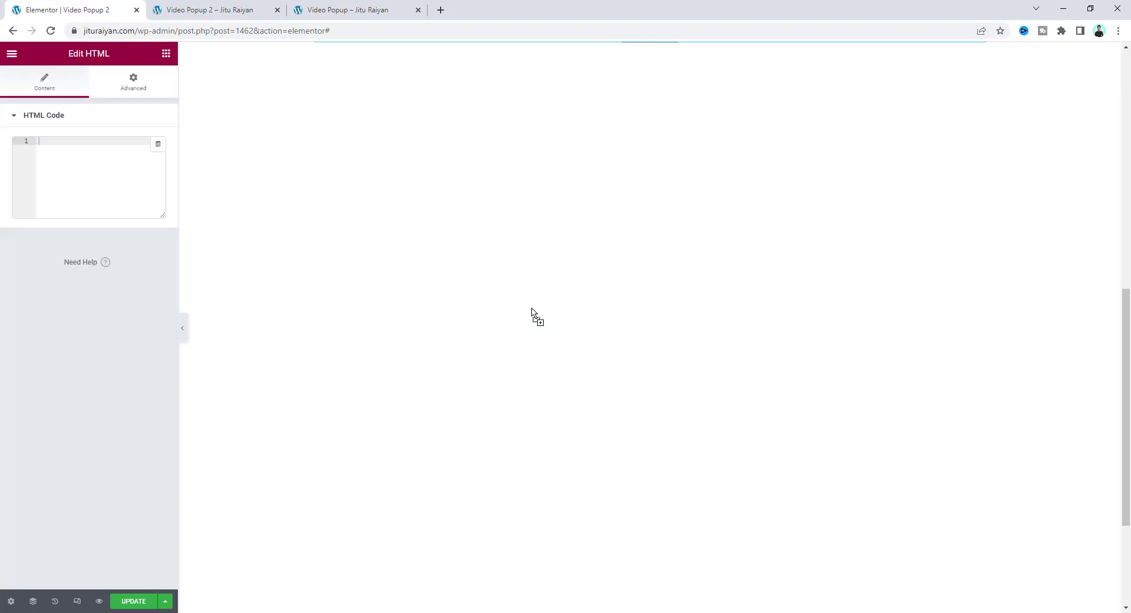
{"action": "left_click", "coordinate": [88, 159]}
{"action": "key", "text": "ctrl+v"}
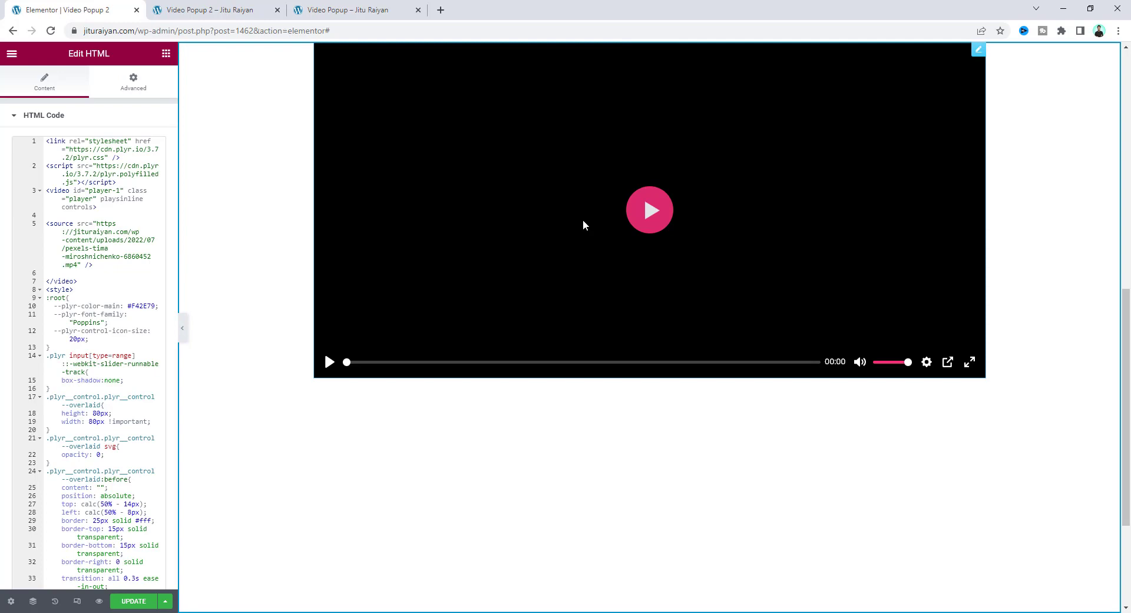
{"action": "left_click", "coordinate": [644, 230]}
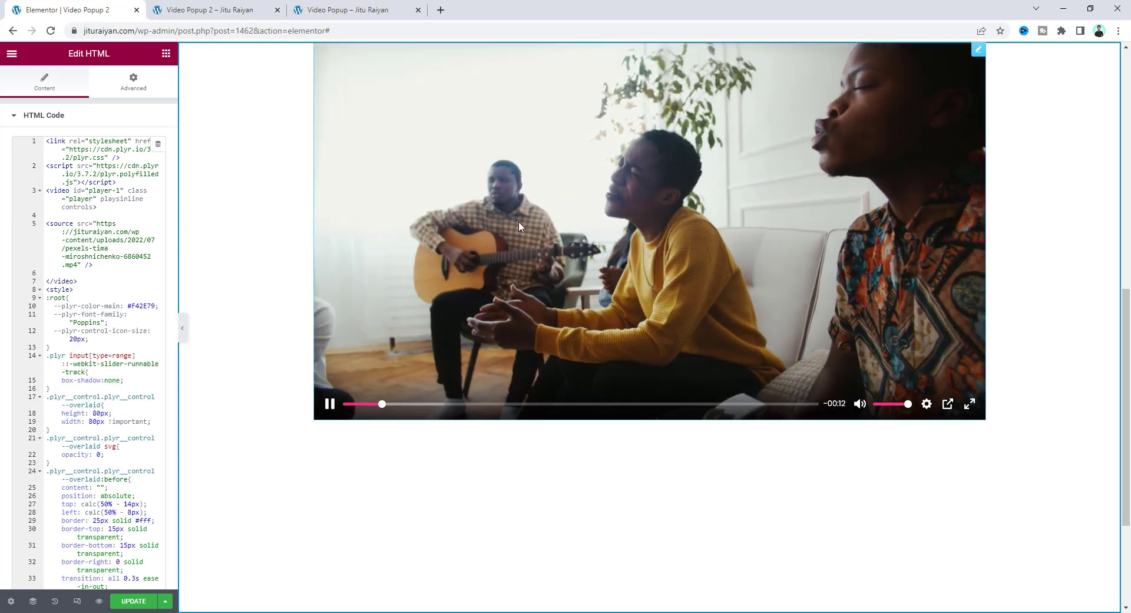
{"action": "left_click", "coordinate": [553, 224]}
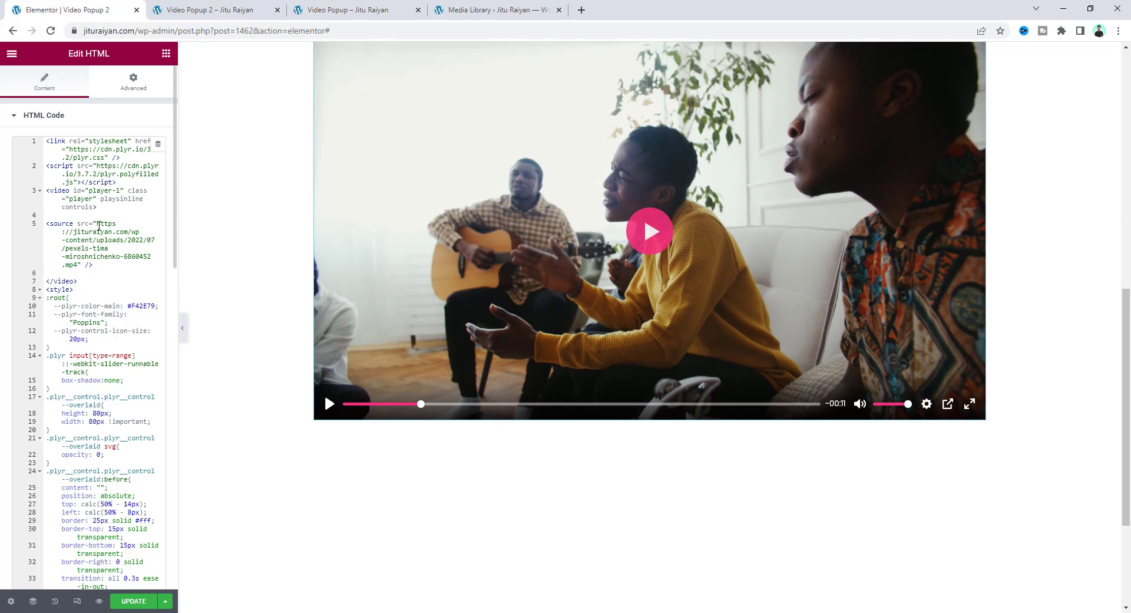
- Upload pexels-thirdman-5583559-3.mp4 to the Media Library and copy its File URL
{"action": "left_click_drag", "start_coordinate": [99, 224], "coordinate": [74, 265]}
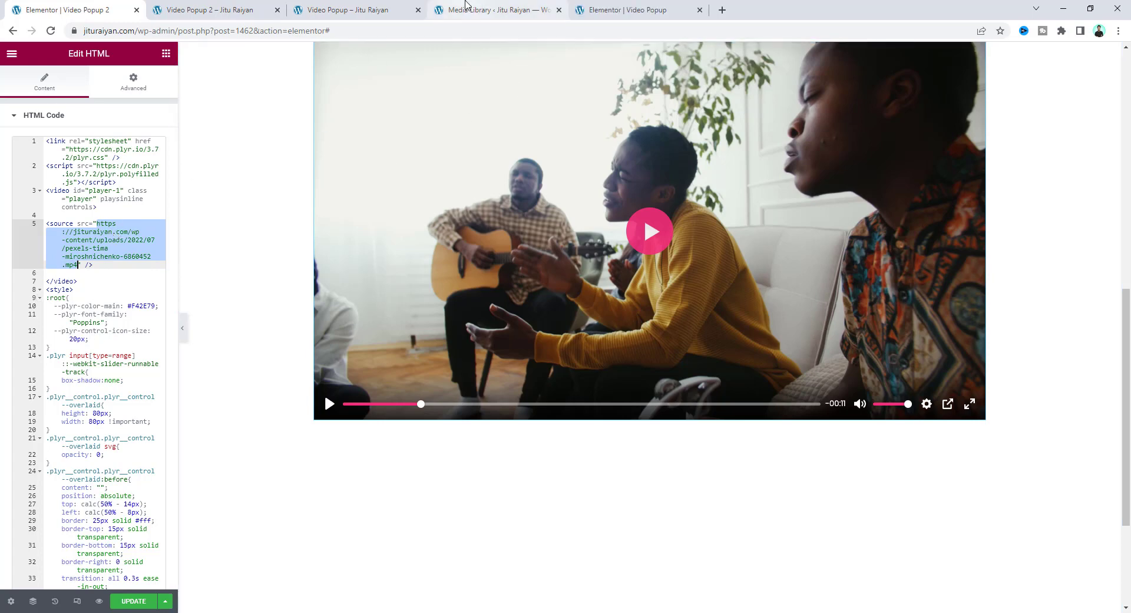
{"action": "left_click", "coordinate": [467, 10]}
{"action": "left_click", "coordinate": [134, 610]}
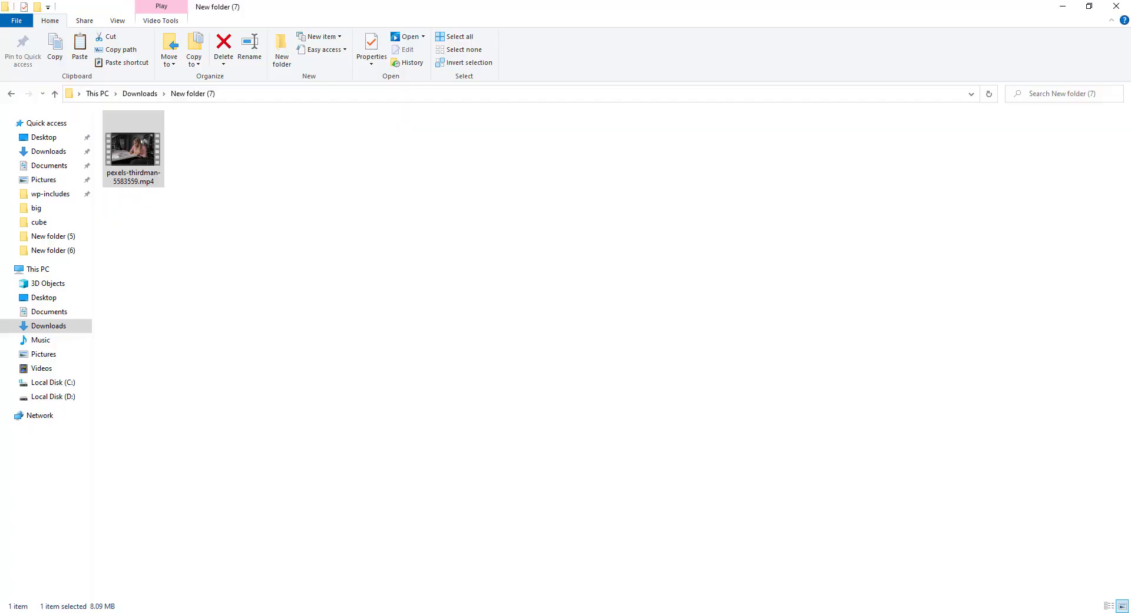
{"action": "left_click_drag", "start_coordinate": [122, 160], "coordinate": [251, 416]}
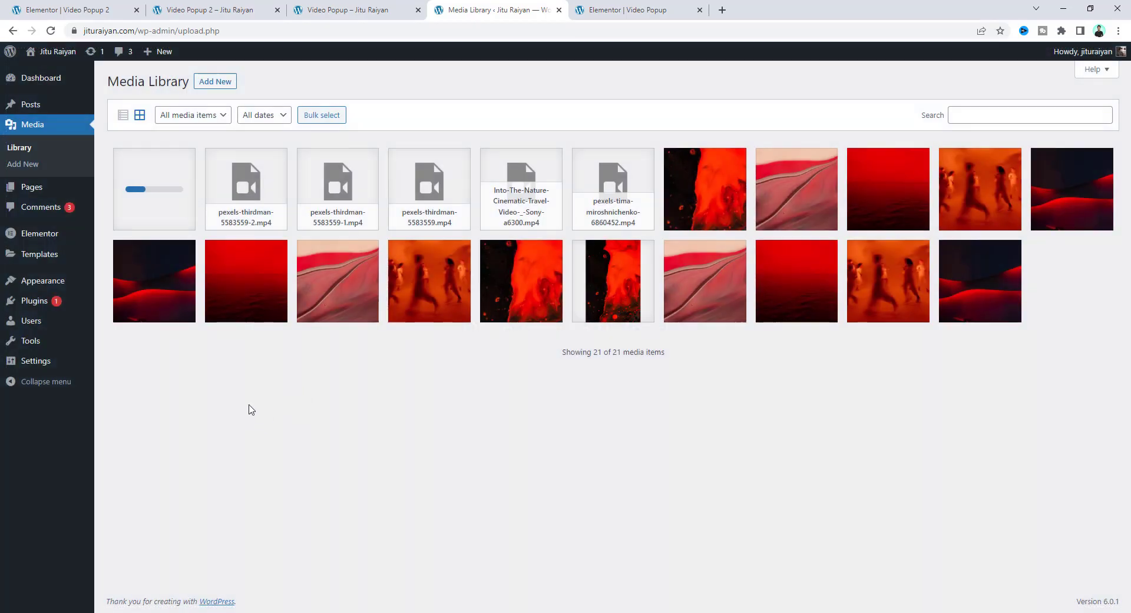
{"action": "left_click", "coordinate": [183, 217]}
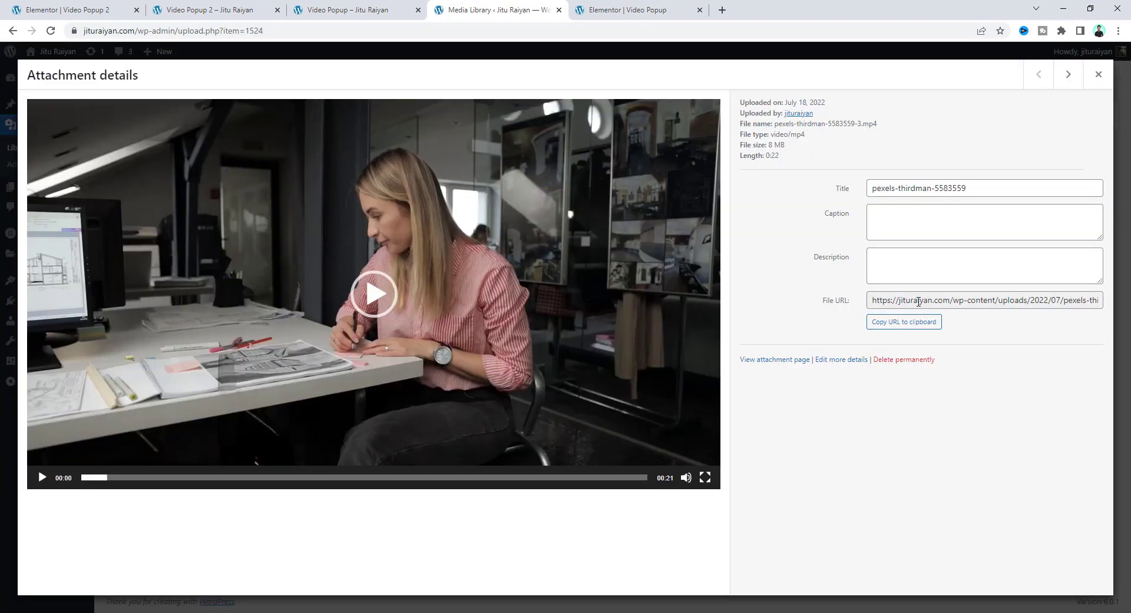
{"action": "left_click", "coordinate": [919, 301]}
{"action": "key", "text": "ctrl+c"}
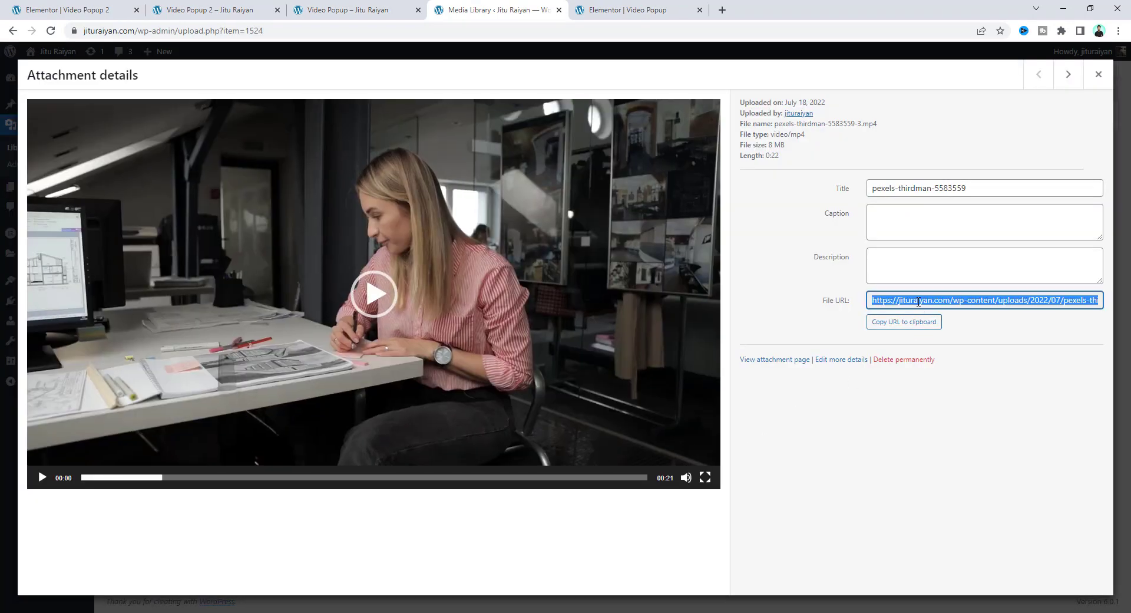
{"action": "left_click", "coordinate": [123, 7]}
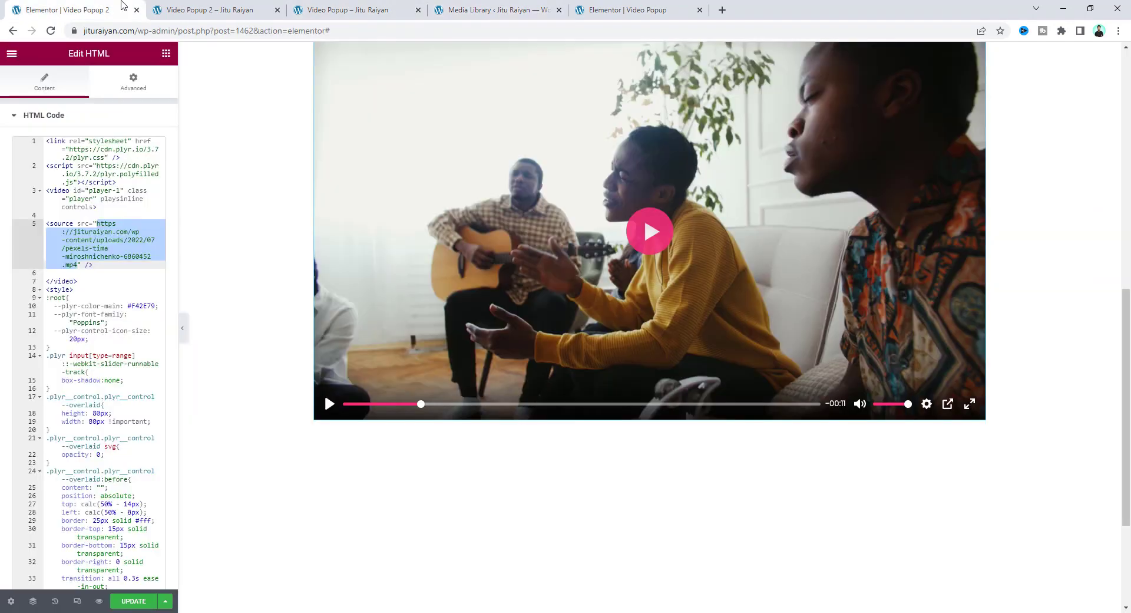
{"action": "key", "text": "ctrl+v"}
{"action": "left_click", "coordinate": [650, 210]}
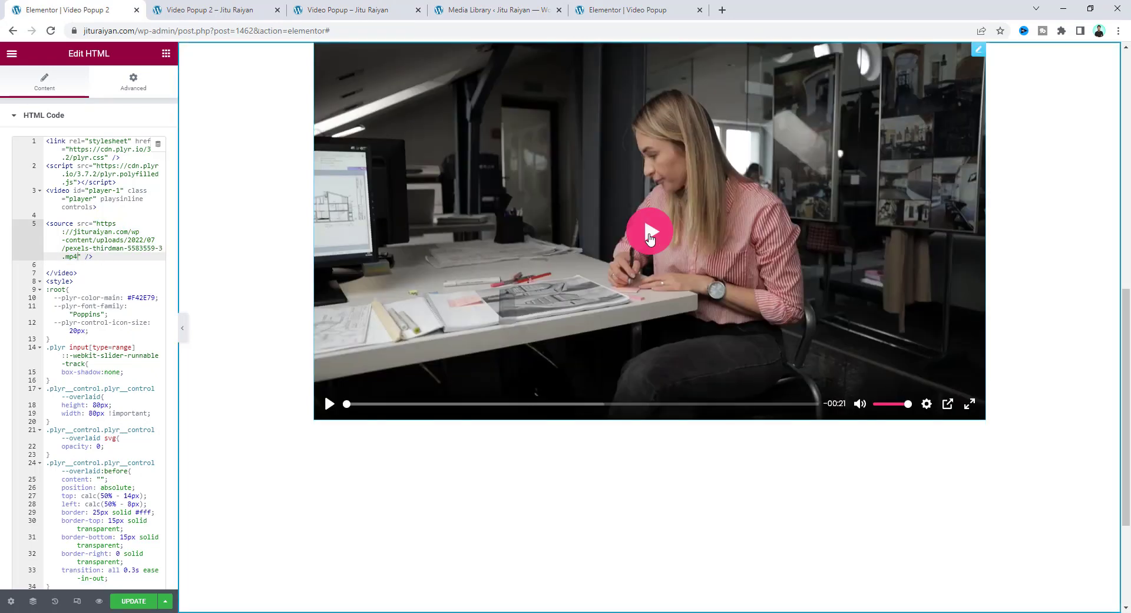
{"action": "left_click", "coordinate": [606, 243]}
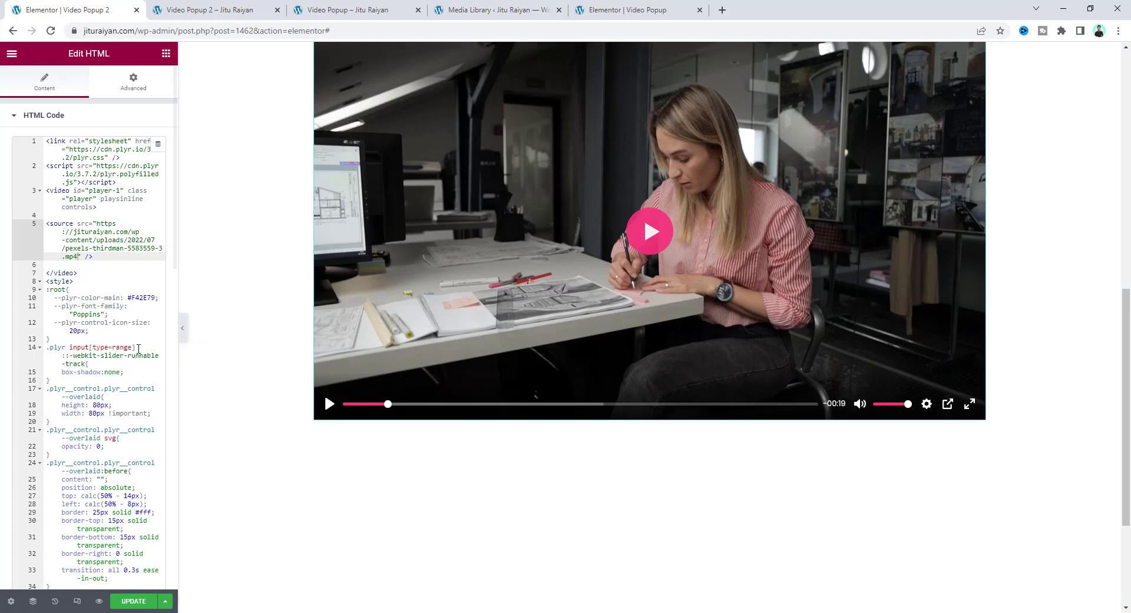
{"action": "left_click_drag", "start_coordinate": [94, 224], "coordinate": [79, 257]}
{"action": "type", "text": "https://jituraiyan.com/wp-content/uploads/2022/07/pexels-tima-miroshnichenko-6860452.mp4"}
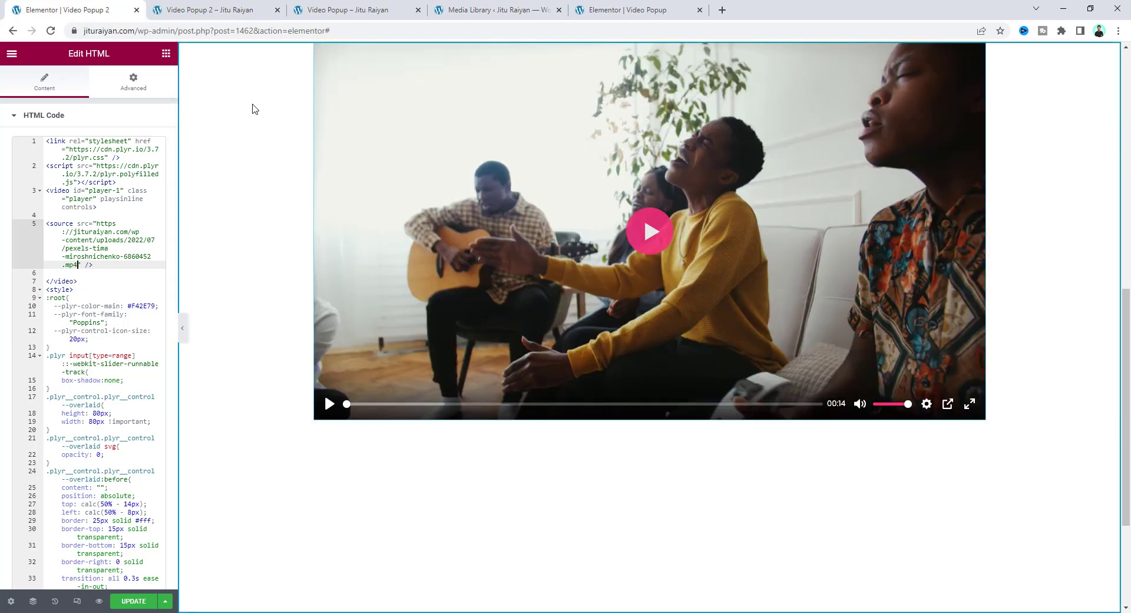
- Set the video container's Justify Content to Center and add a new container below the video
{"action": "right_click", "coordinate": [252, 109]}
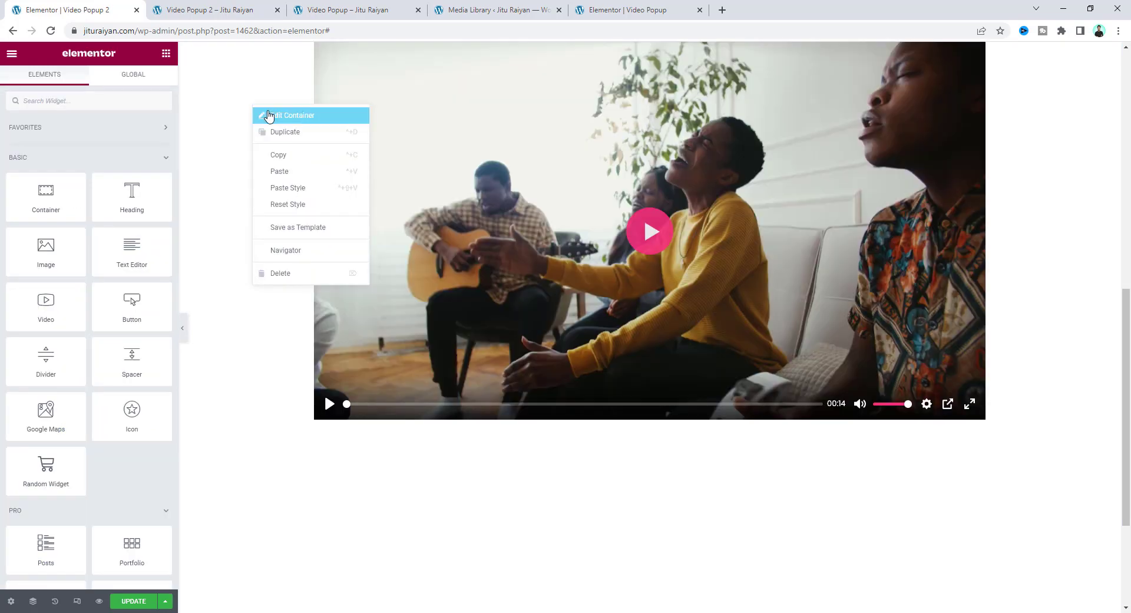
{"action": "left_click", "coordinate": [268, 115]}
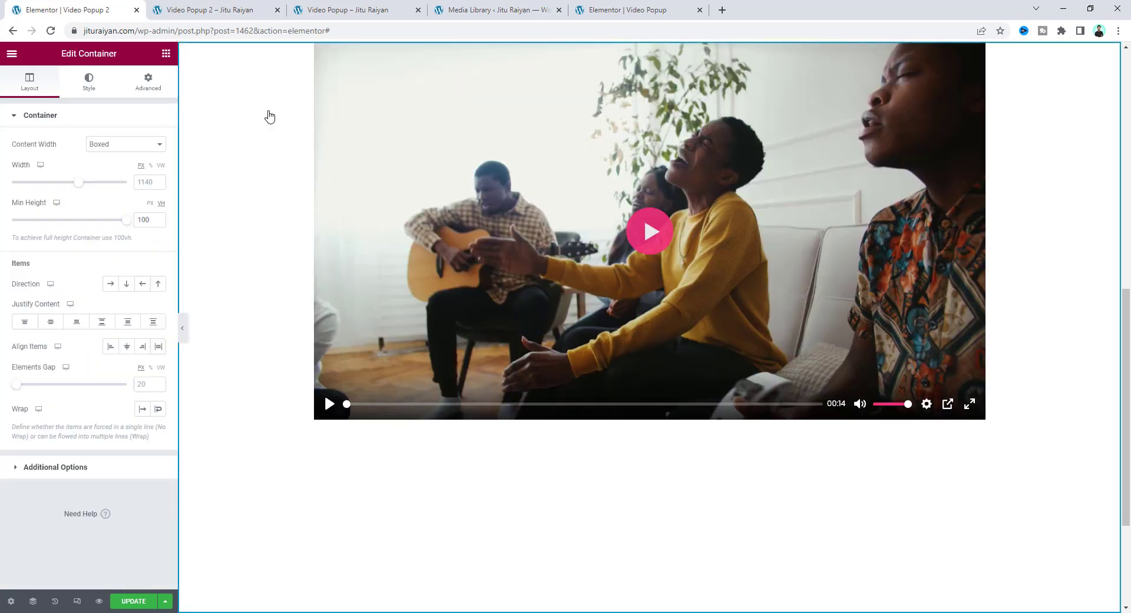
{"action": "left_click", "coordinate": [50, 324]}
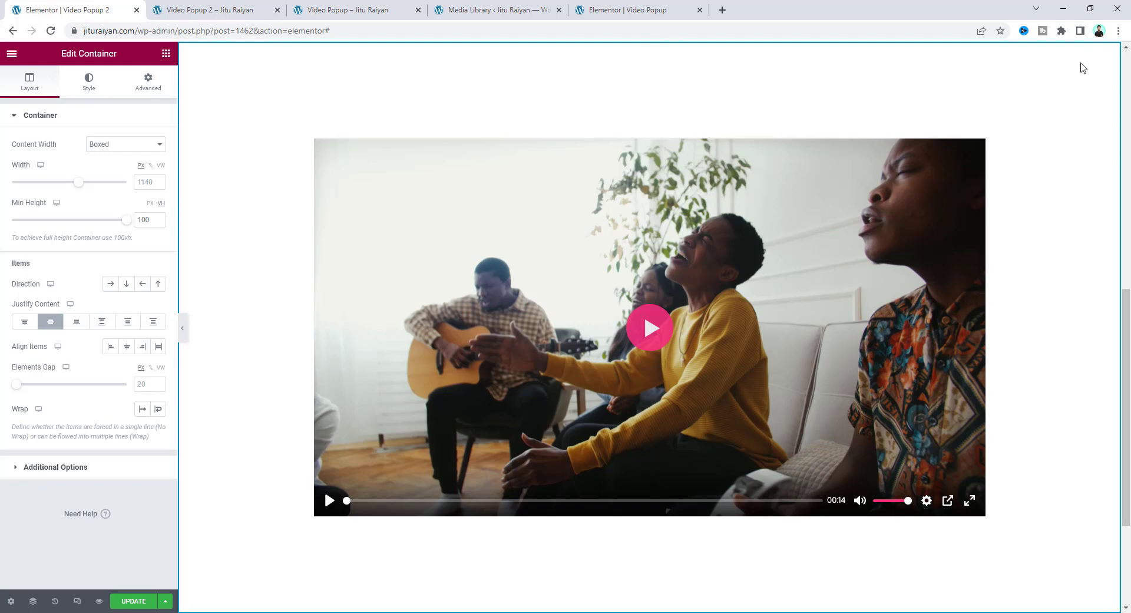
{"action": "left_click", "coordinate": [166, 53]}
{"action": "left_click_drag", "start_coordinate": [46, 198], "coordinate": [494, 516]}
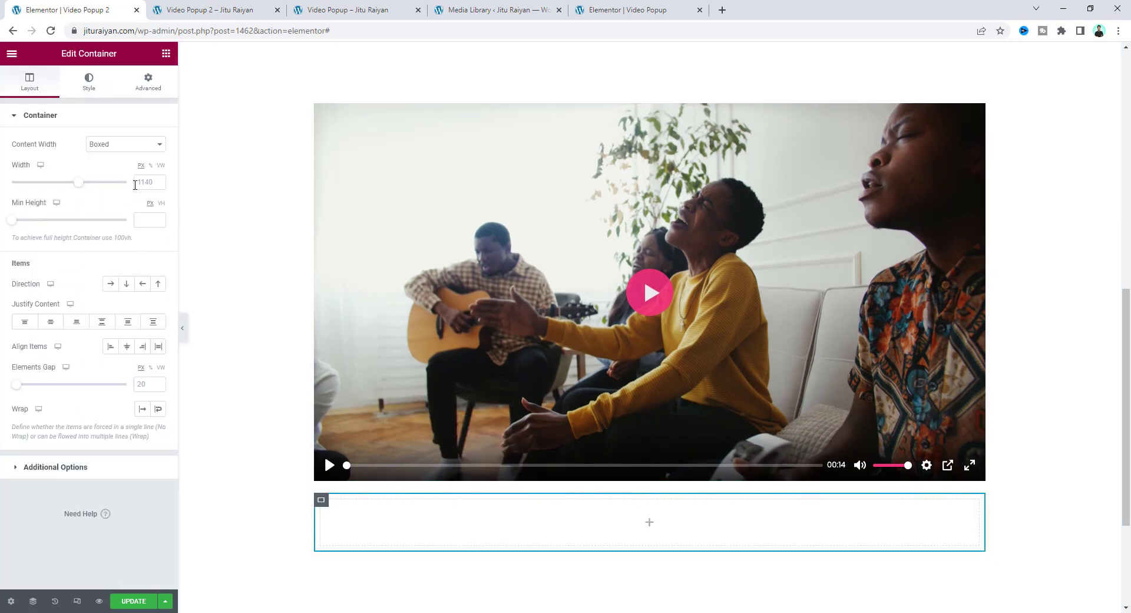
- Set the new container's Content Width to Full Width and its width to 50px
{"action": "left_click", "coordinate": [136, 152]}
{"action": "left_click", "coordinate": [138, 166]}
{"action": "left_click", "coordinate": [141, 165]}
{"action": "type", "text": "50"}
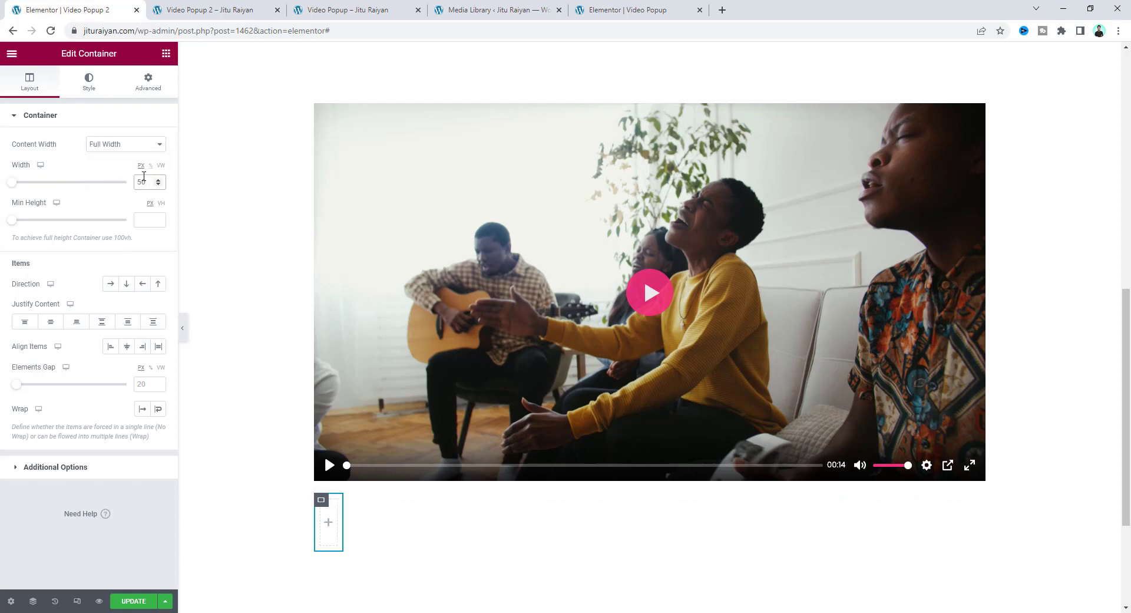
- Position the container Absolute, oriented right, with offsets of 50 horizontally and 65 vertically
{"action": "left_click", "coordinate": [147, 81]}
{"action": "left_click", "coordinate": [127, 359]}
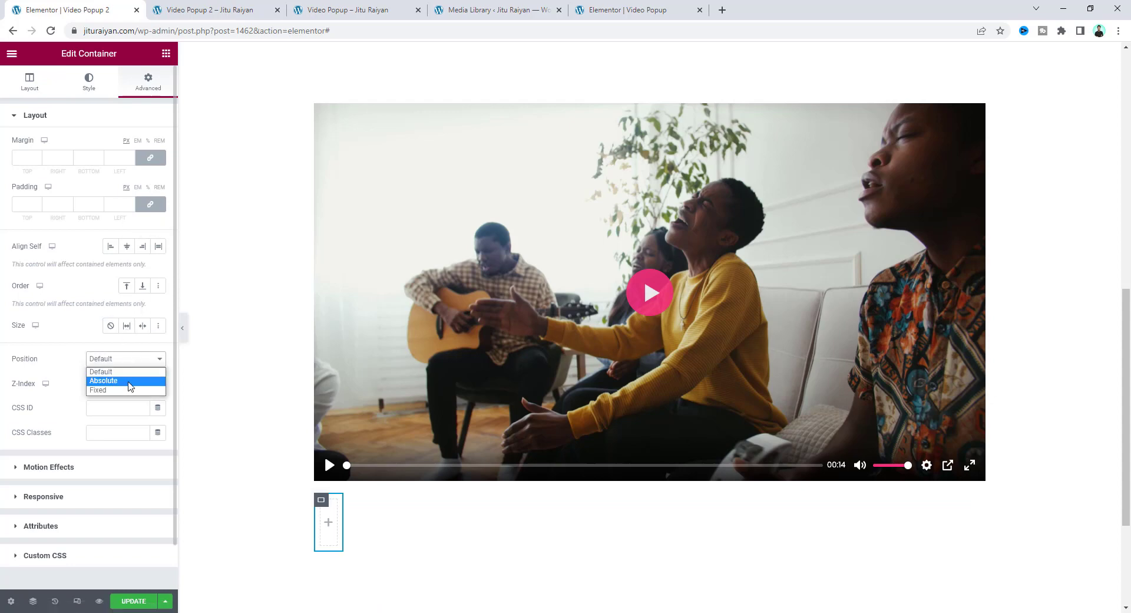
{"action": "left_click", "coordinate": [103, 381]}
{"action": "left_click", "coordinate": [158, 452]}
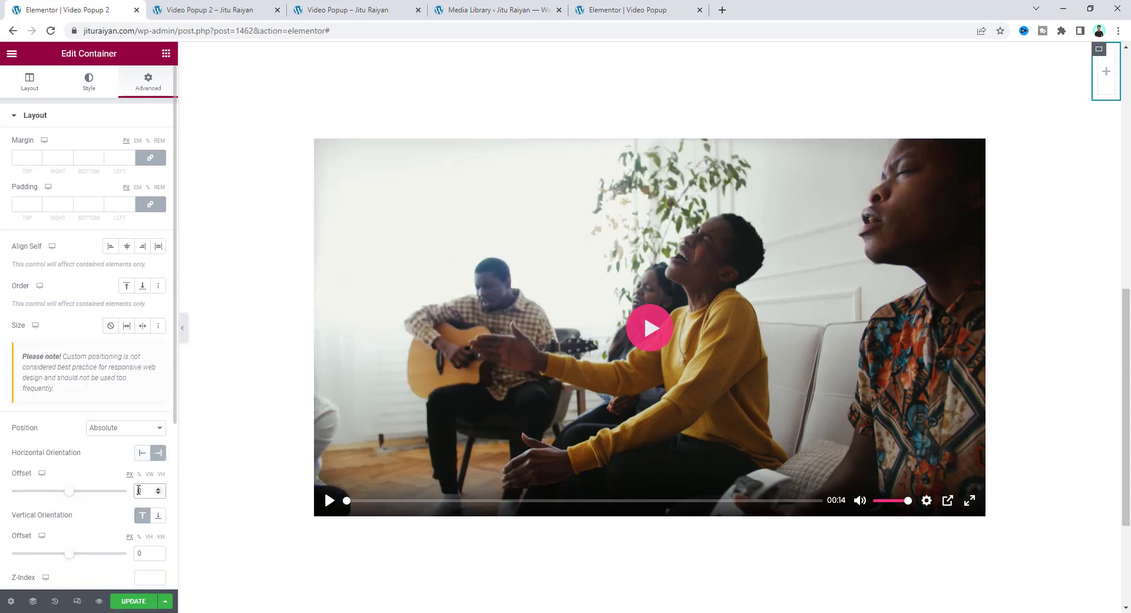
{"action": "left_click", "coordinate": [138, 490]}
{"action": "type", "text": "50"}
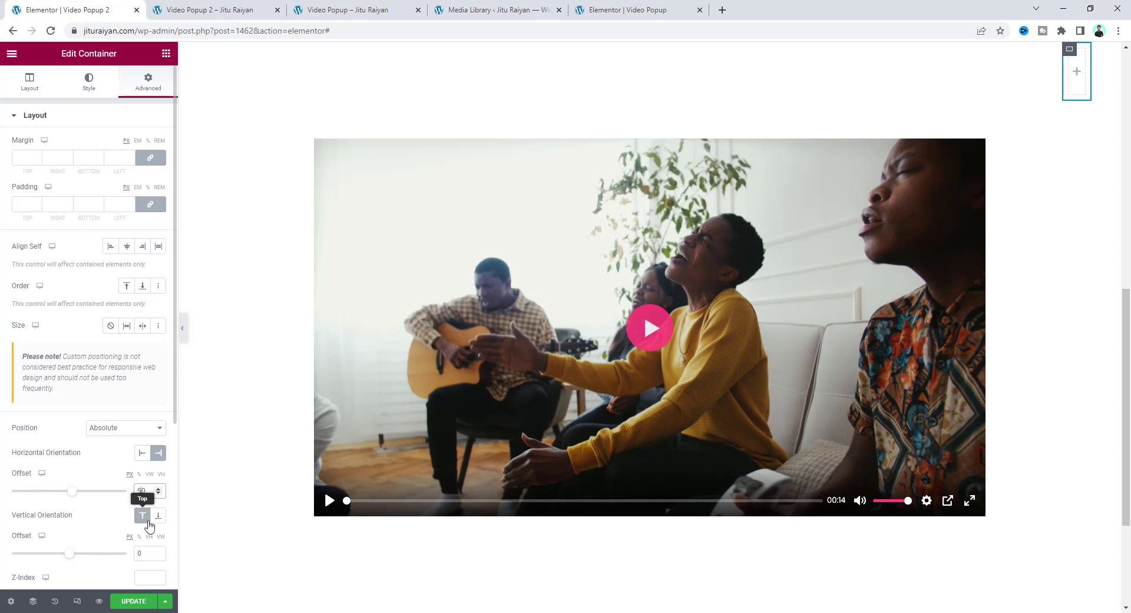
{"action": "left_click", "coordinate": [142, 553]}
{"action": "type", "text": "65"}
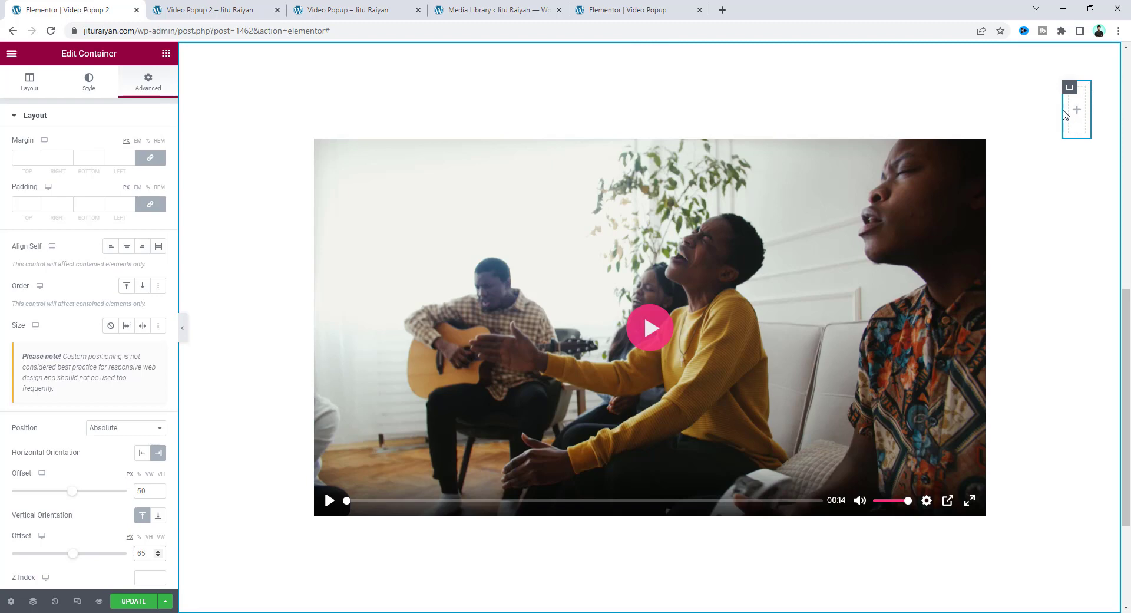
{"action": "left_click", "coordinate": [165, 53]}
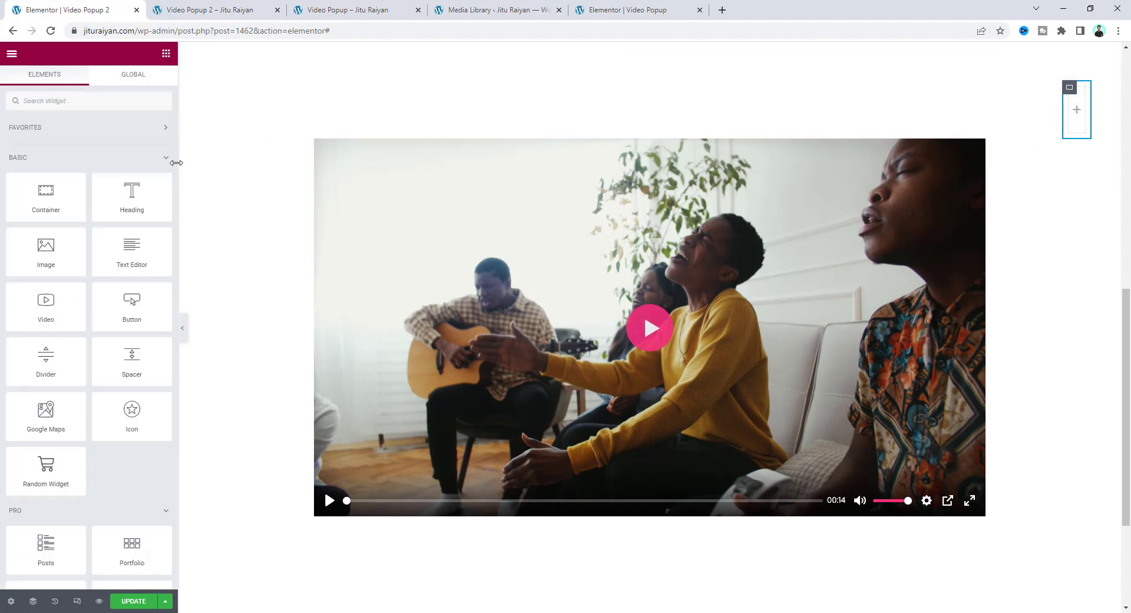
- Place a Divider in the top-right box with weight 2 and the gap cleared
{"action": "left_click_drag", "start_coordinate": [48, 356], "coordinate": [1074, 111]}
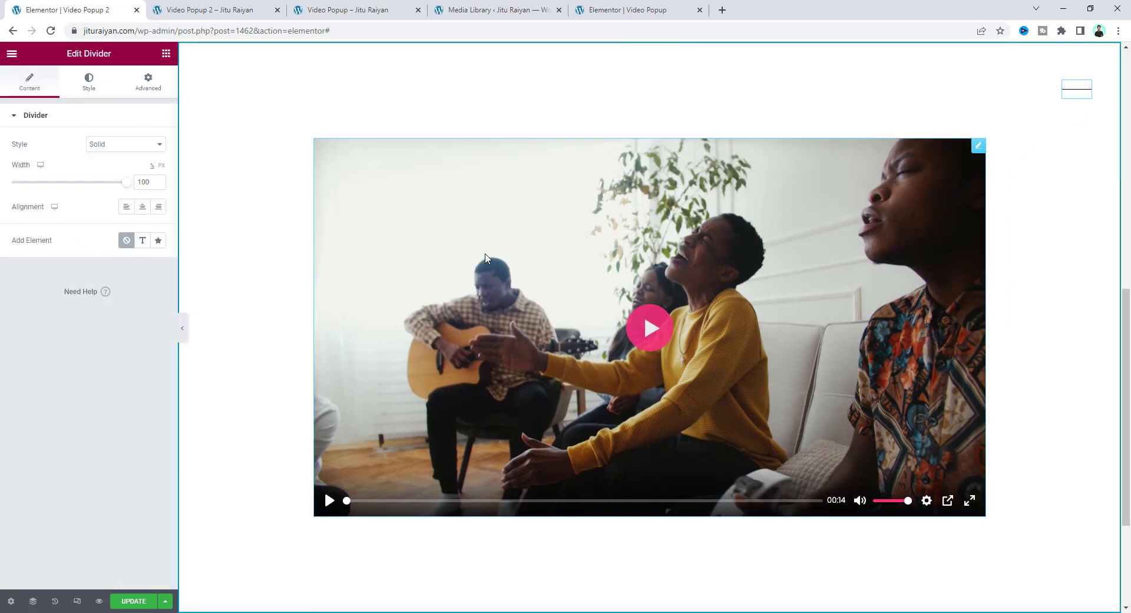
{"action": "left_click", "coordinate": [88, 81]}
{"action": "double_click", "coordinate": [144, 180]}
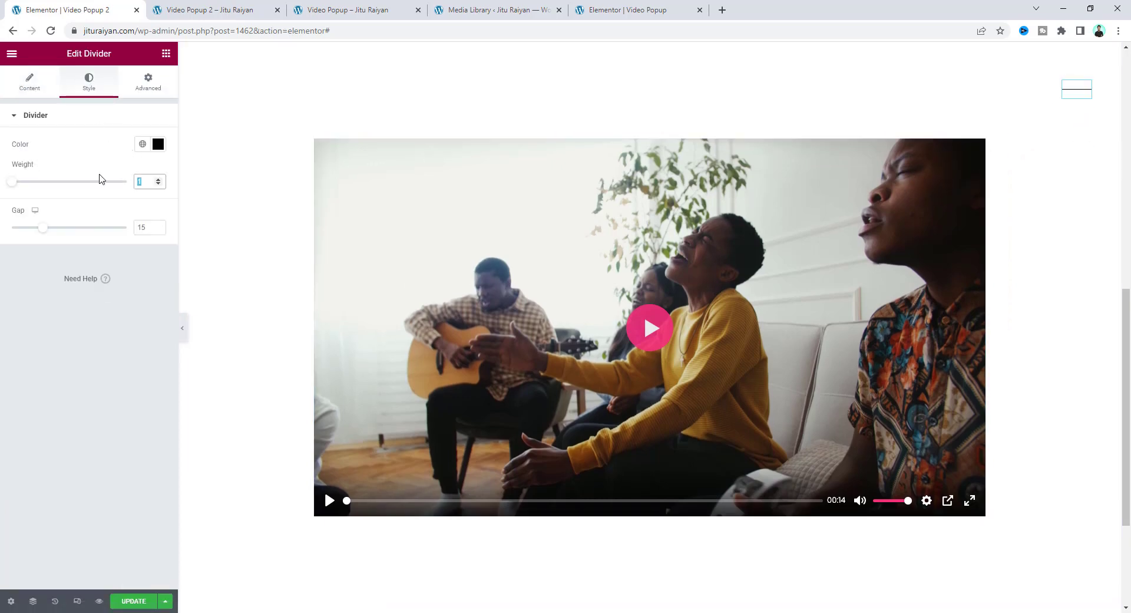
{"action": "type", "text": "2"}
{"action": "double_click", "coordinate": [146, 227]}
{"action": "key", "text": "BackSpace"}
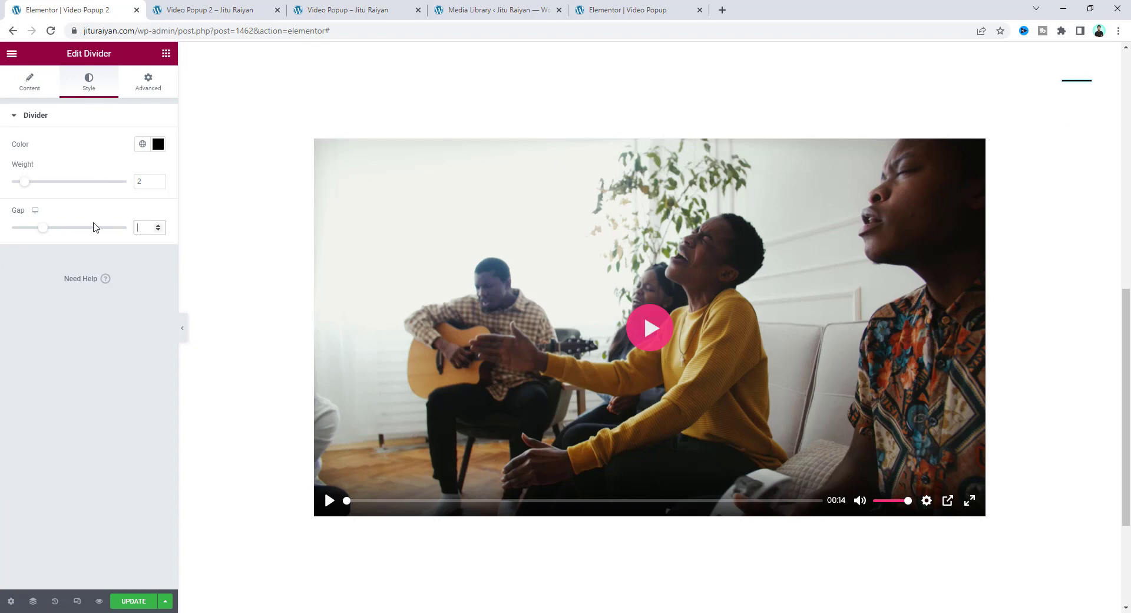
- Rotate the divider 45 degrees under Advanced > Transform
{"action": "left_click", "coordinate": [148, 81]}
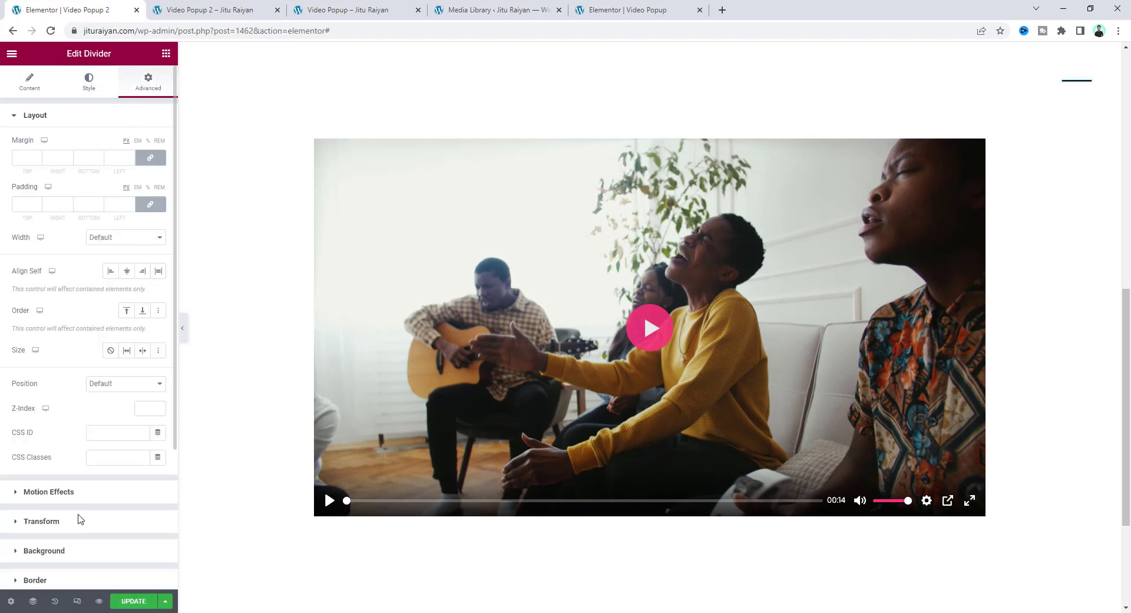
{"action": "left_click", "coordinate": [77, 521]}
{"action": "left_click", "coordinate": [157, 228]}
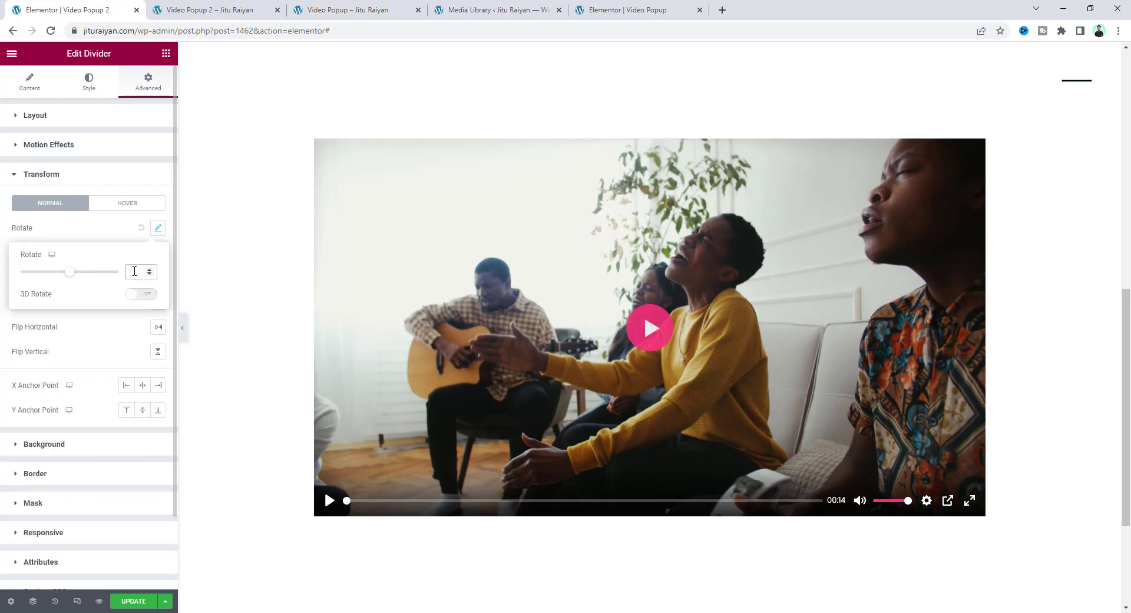
{"action": "left_click", "coordinate": [135, 271]}
{"action": "type", "text": "45"}
- Duplicate the rotated divider inside the top-right box using the Navigator
{"action": "right_click", "coordinate": [1038, 91]}
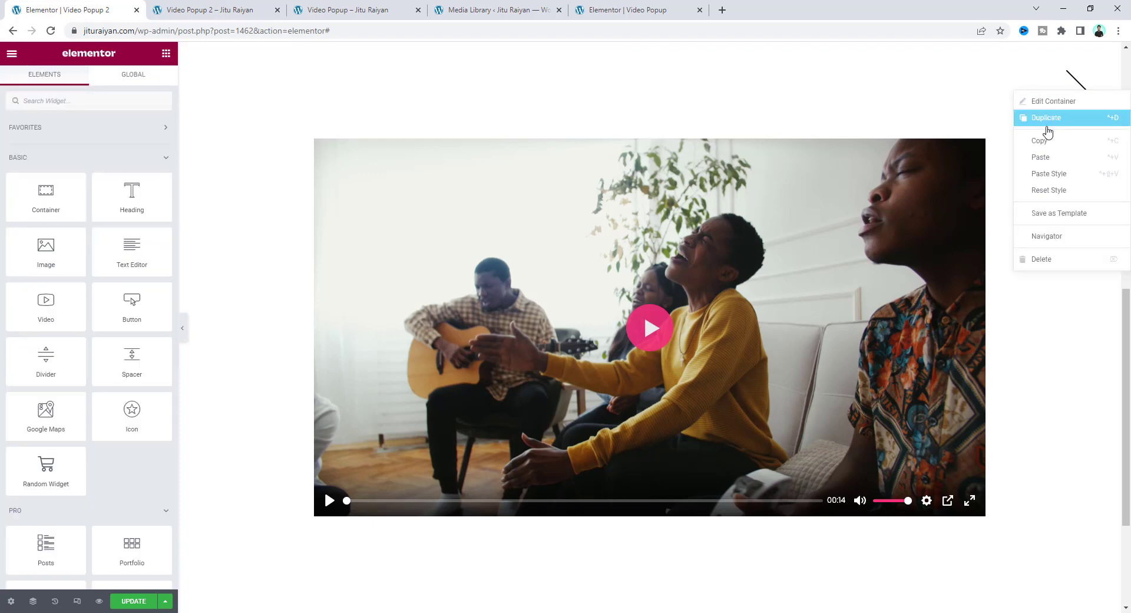
{"action": "left_click", "coordinate": [1051, 236]}
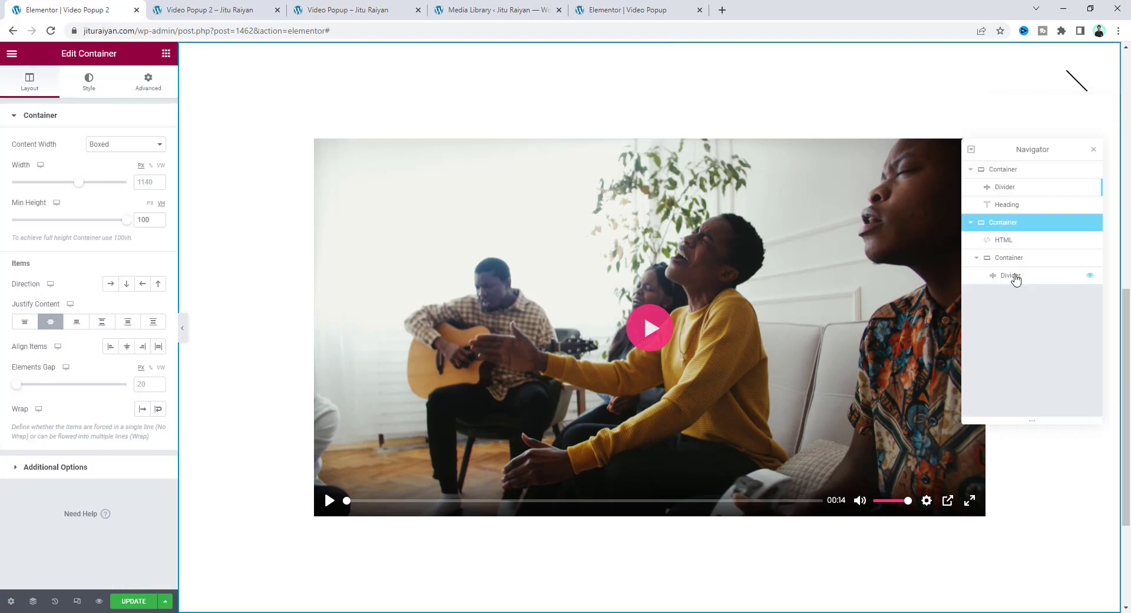
{"action": "left_click", "coordinate": [1016, 278]}
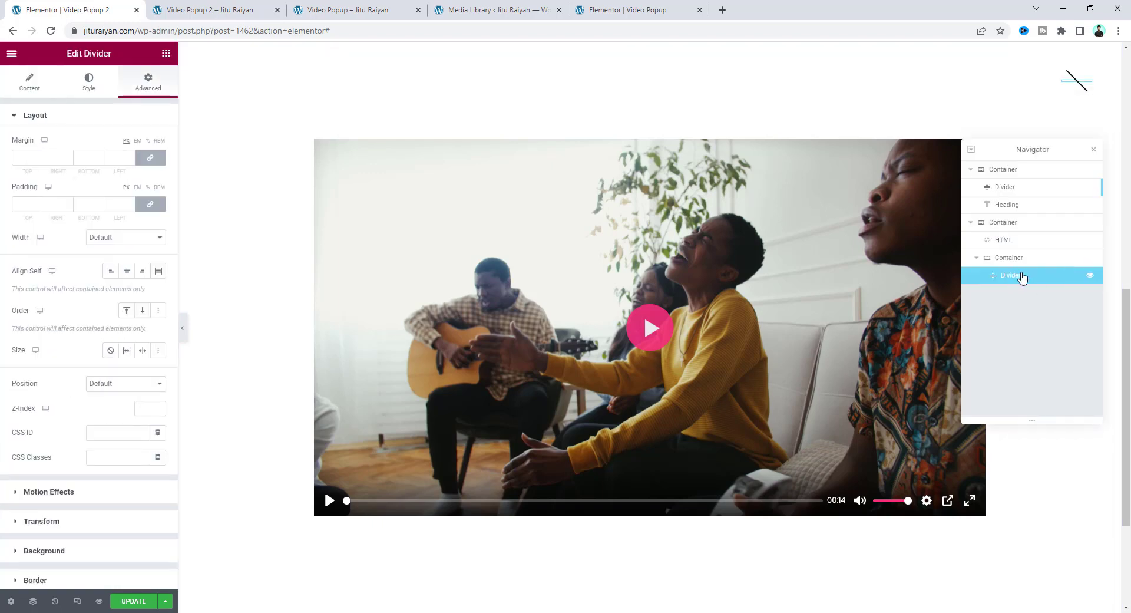
{"action": "right_click", "coordinate": [1023, 277]}
{"action": "left_click", "coordinate": [1048, 299]}
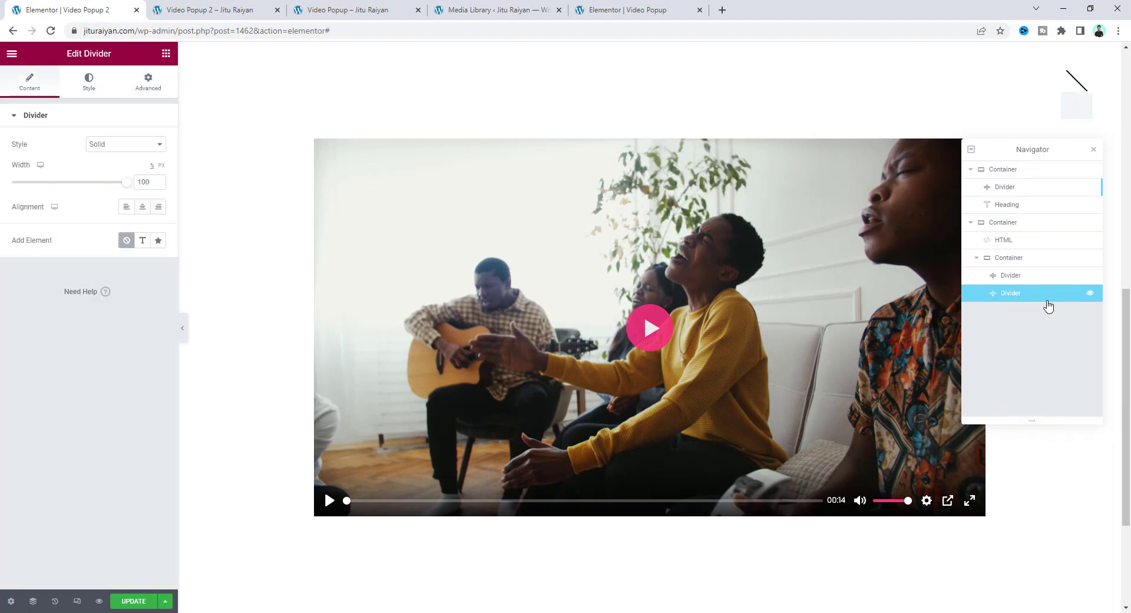
- Make the copied divider's rotation negative (-45) and give it a -22 top margin
{"action": "left_click", "coordinate": [148, 82]}
{"action": "scroll", "coordinate": [93, 327], "scroll_direction": "down", "scroll_amount": 3}
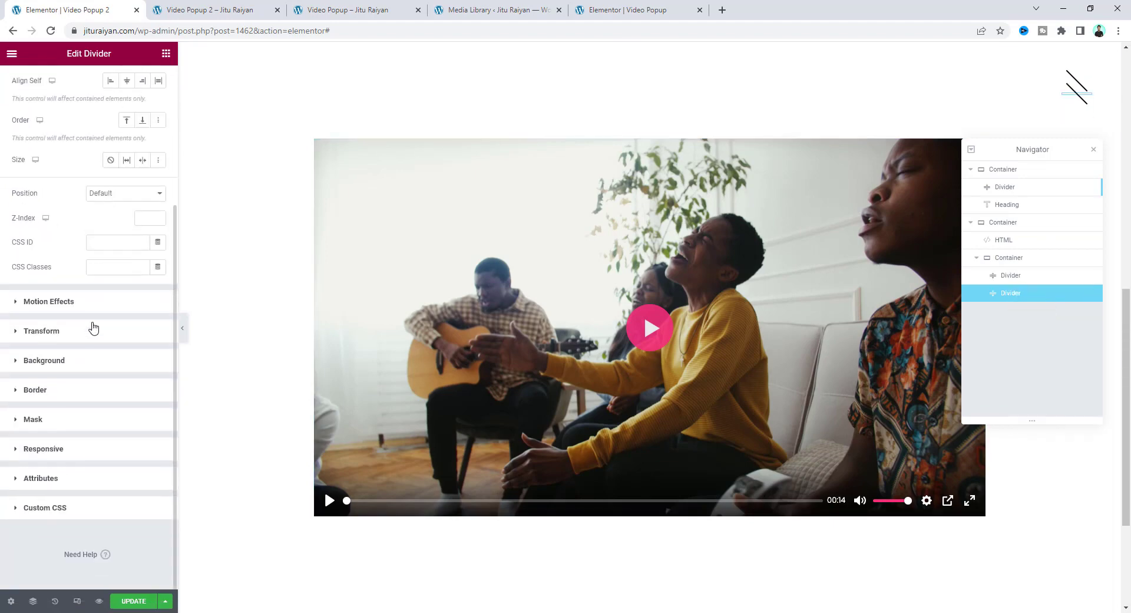
{"action": "left_click", "coordinate": [83, 328]}
{"action": "left_click", "coordinate": [157, 228]}
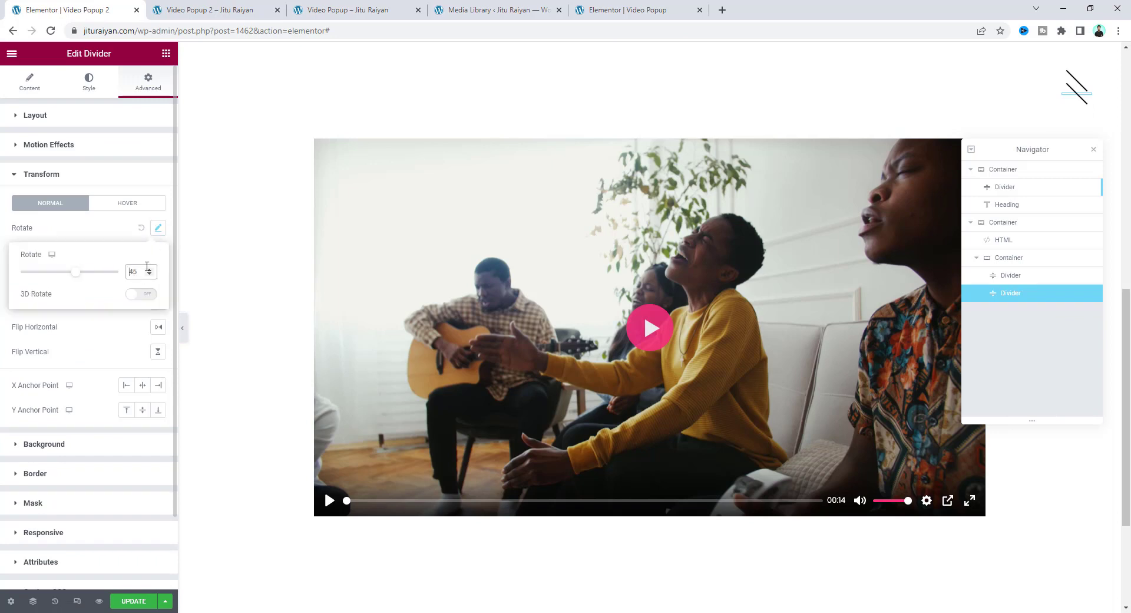
{"action": "type", "text": "-"}
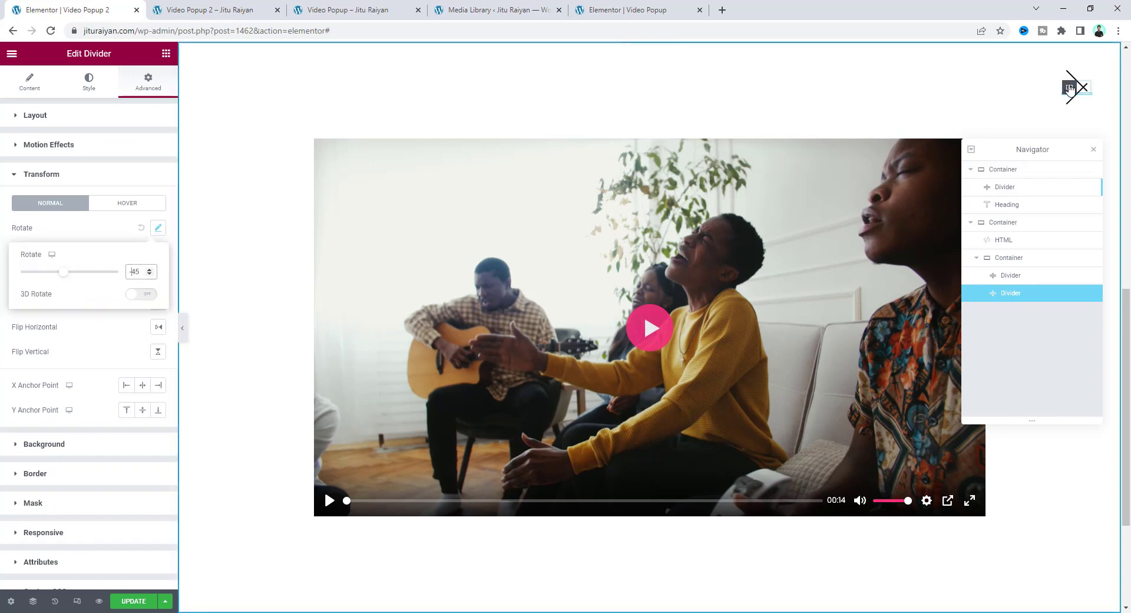
{"action": "left_click", "coordinate": [83, 115]}
{"action": "left_click_drag", "start_coordinate": [33, 154], "coordinate": [2, 158]}
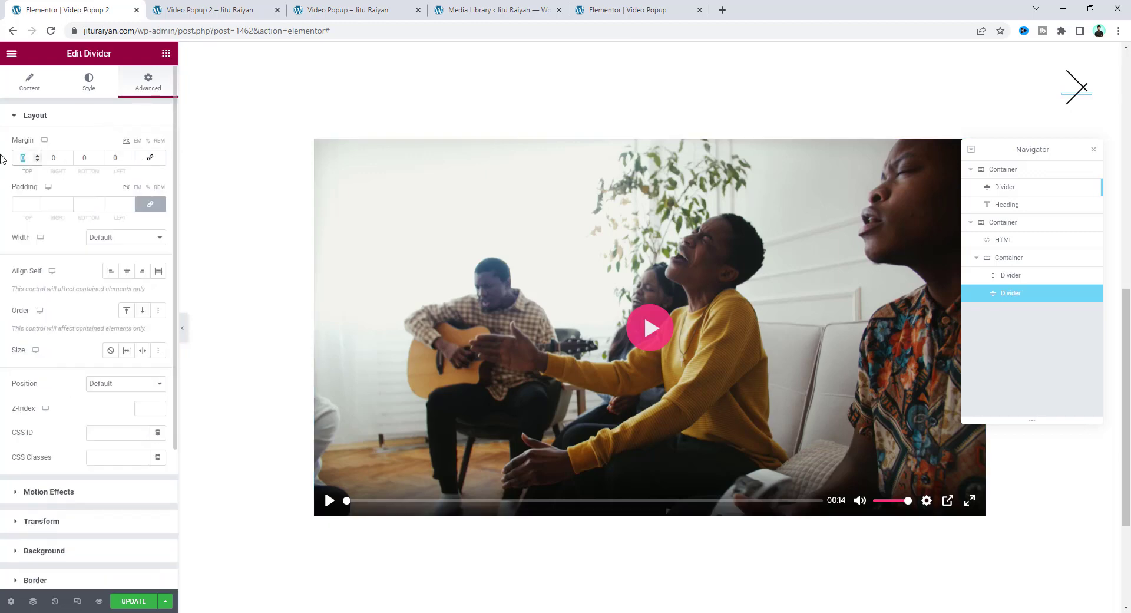
{"action": "type", "text": "-22"}
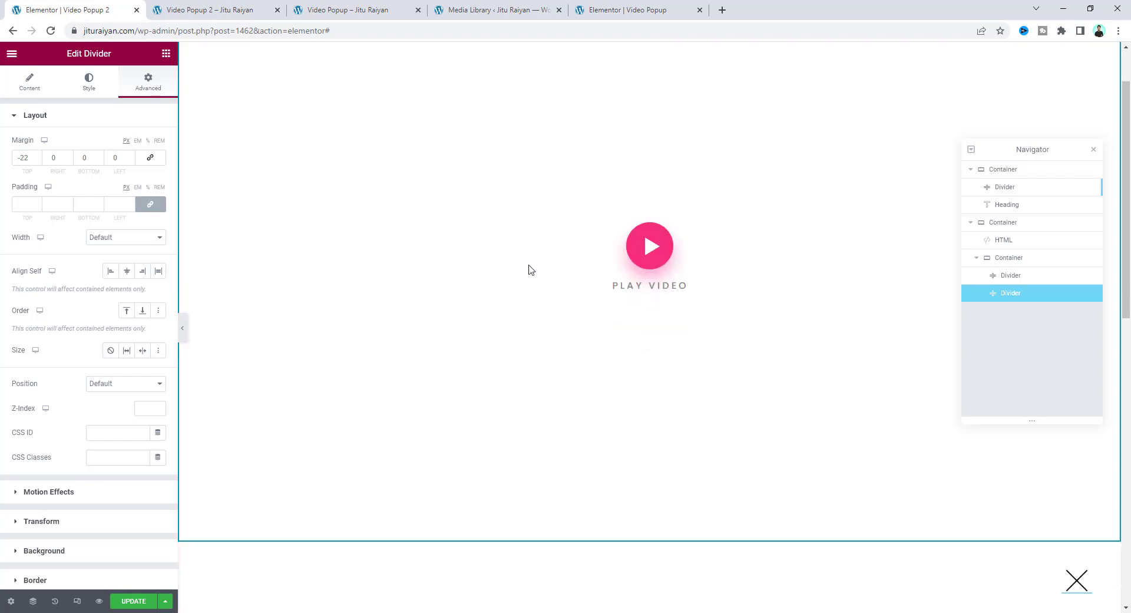
- Set the video player container's position to Fixed
{"action": "scroll", "coordinate": [745, 111], "scroll_direction": "down", "scroll_amount": 5}
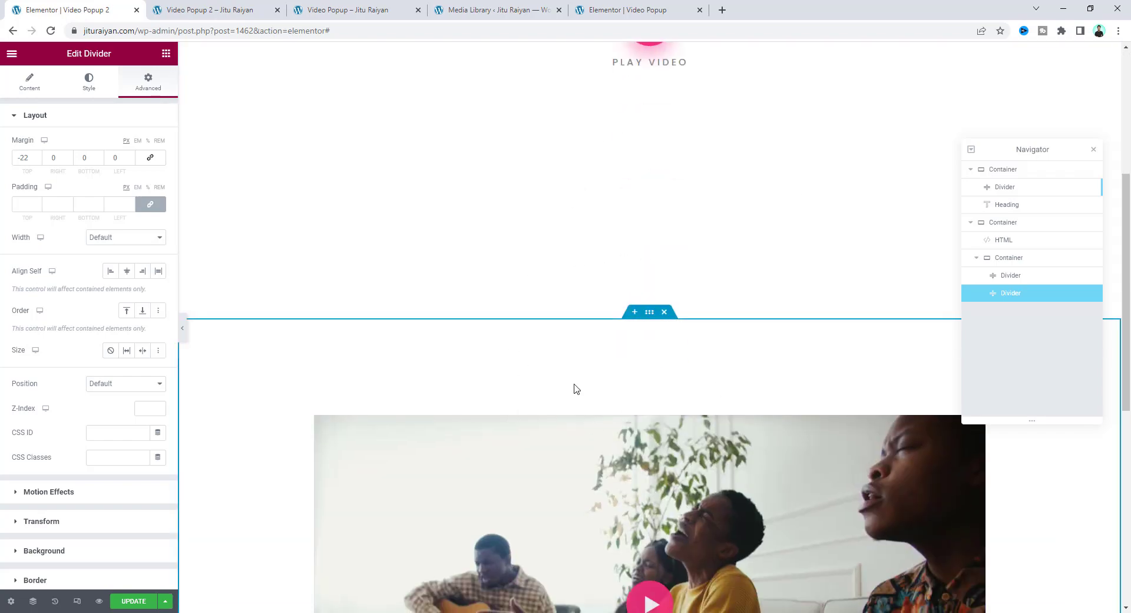
{"action": "scroll", "coordinate": [607, 347], "scroll_direction": "down", "scroll_amount": 2}
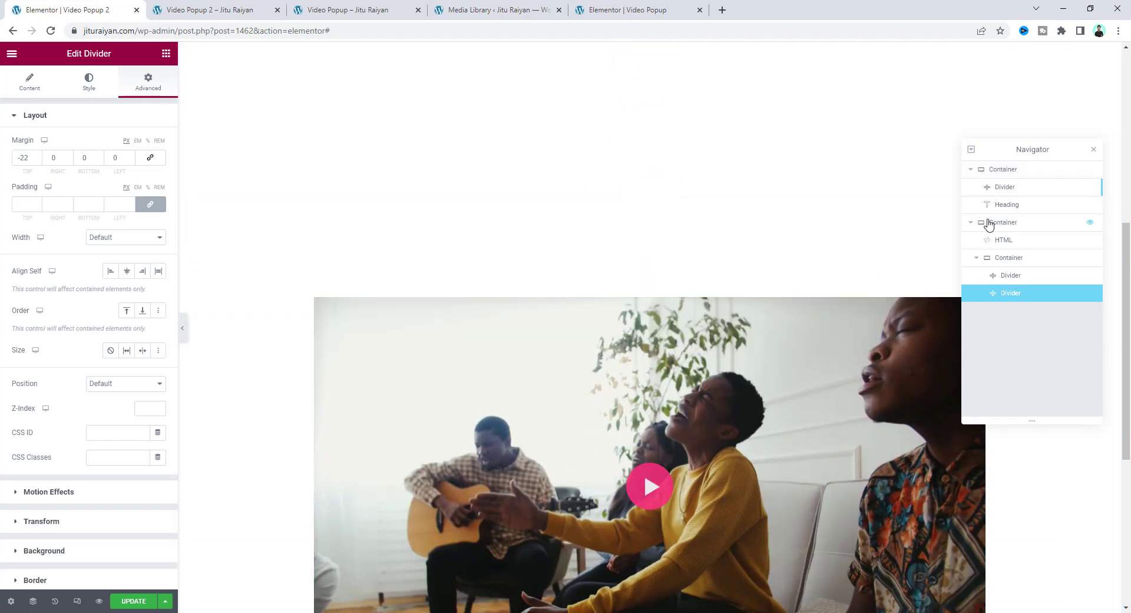
{"action": "left_click", "coordinate": [989, 223]}
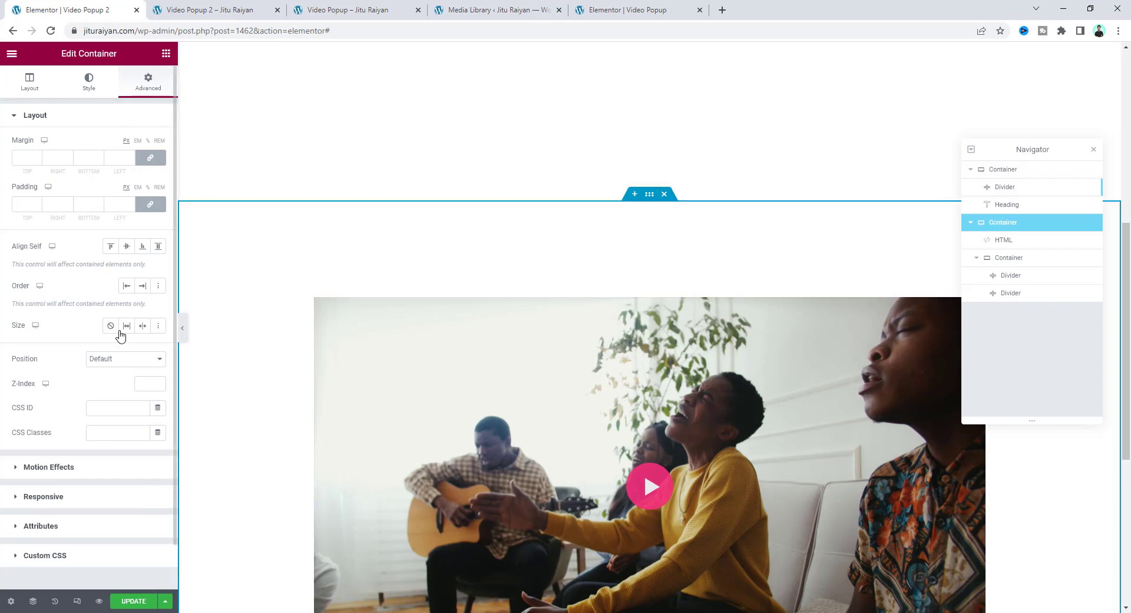
{"action": "left_click", "coordinate": [125, 363]}
{"action": "left_click", "coordinate": [125, 389]}
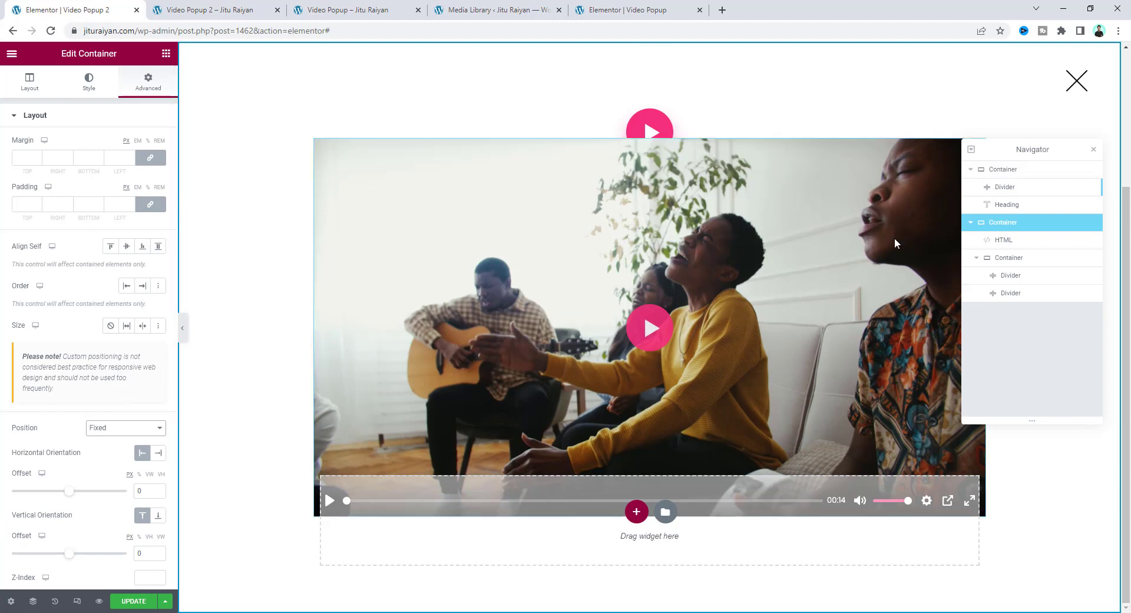
- Give the play-button container z-index 100, then select its divider
{"action": "left_click", "coordinate": [995, 171]}
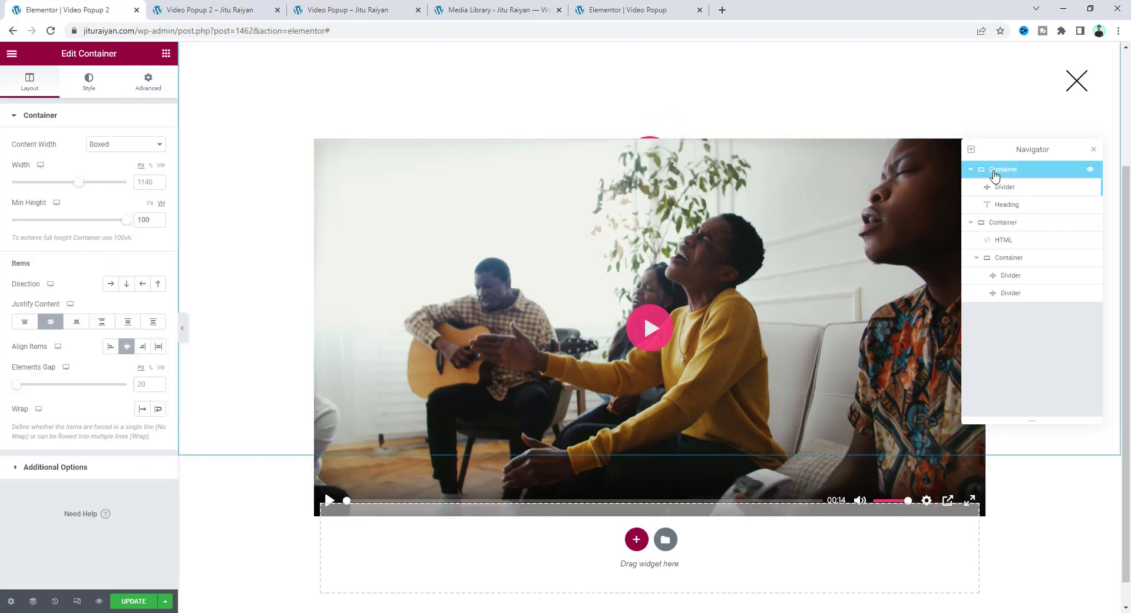
{"action": "left_click", "coordinate": [149, 81]}
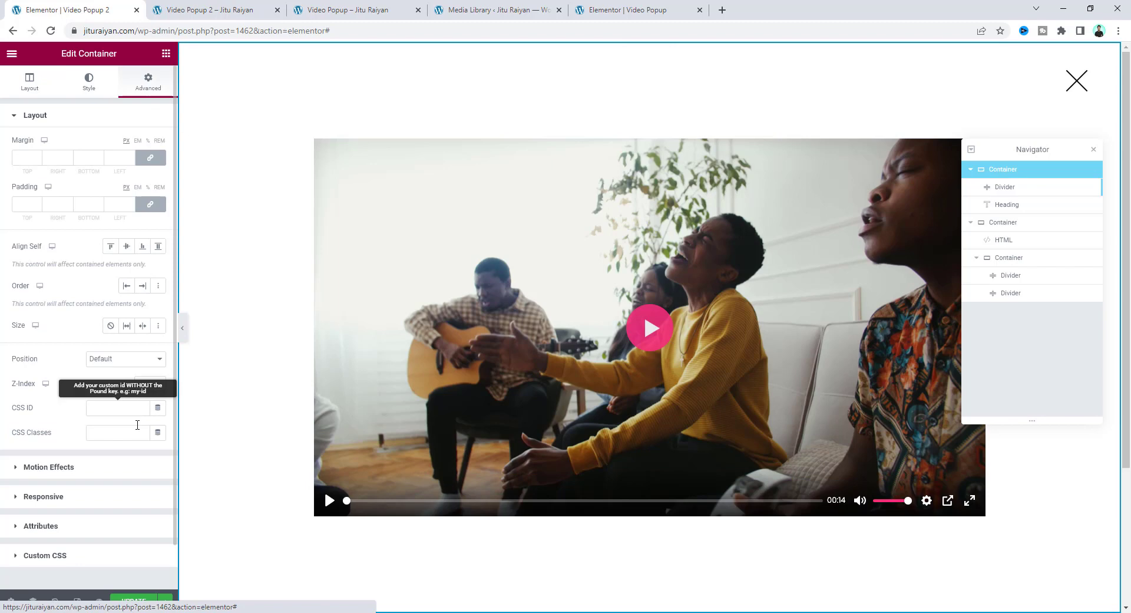
{"action": "left_click", "coordinate": [143, 383]}
{"action": "type", "text": "100"}
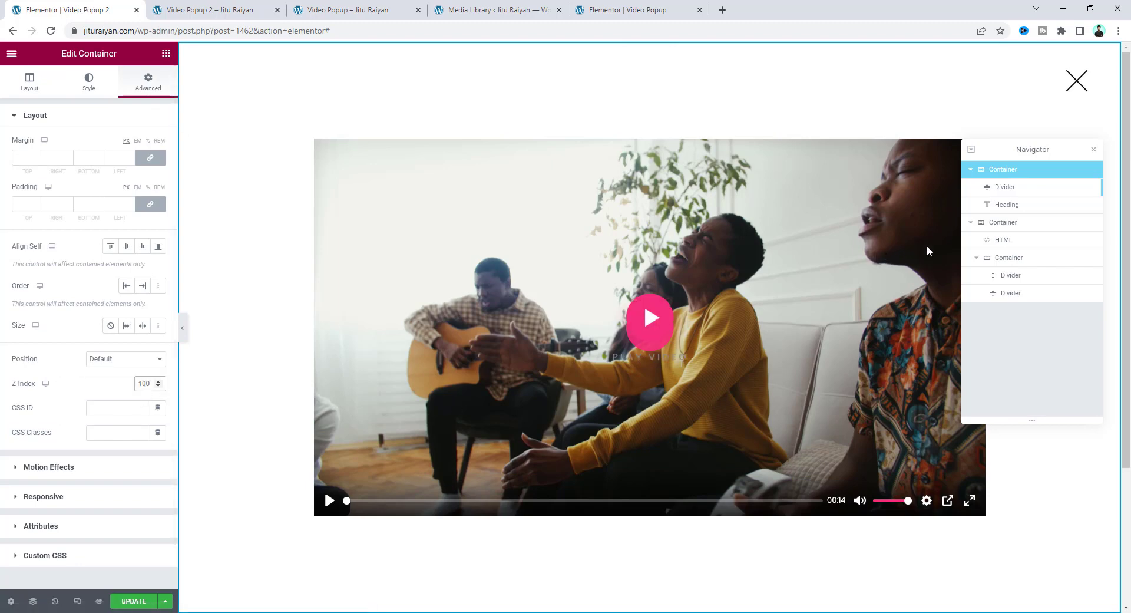
{"action": "left_click", "coordinate": [986, 224]}
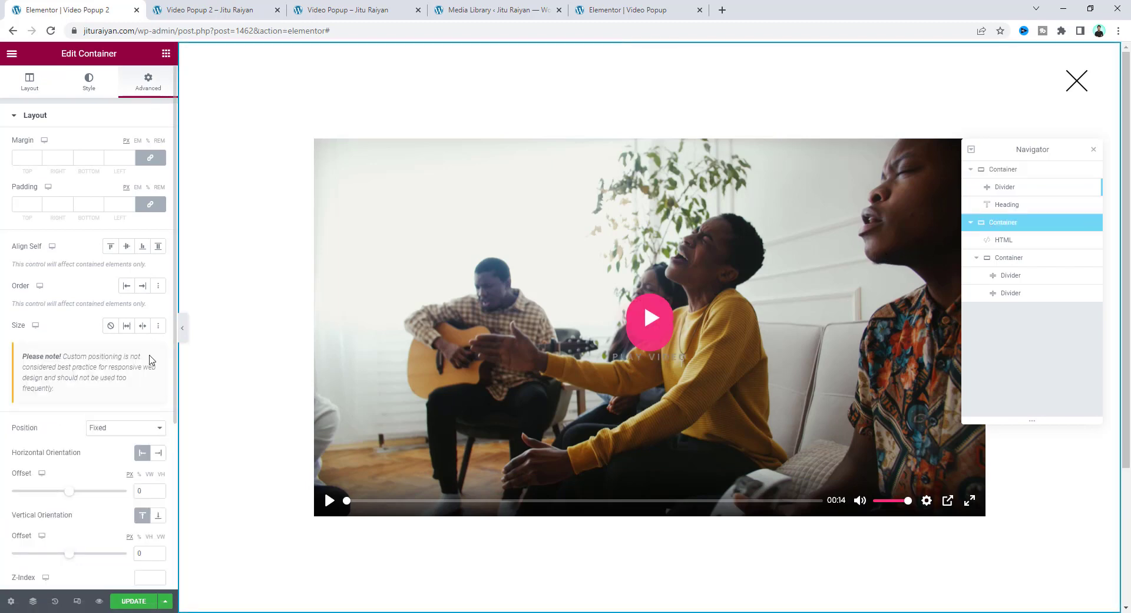
{"action": "scroll", "coordinate": [150, 359], "scroll_direction": "down", "scroll_amount": 3}
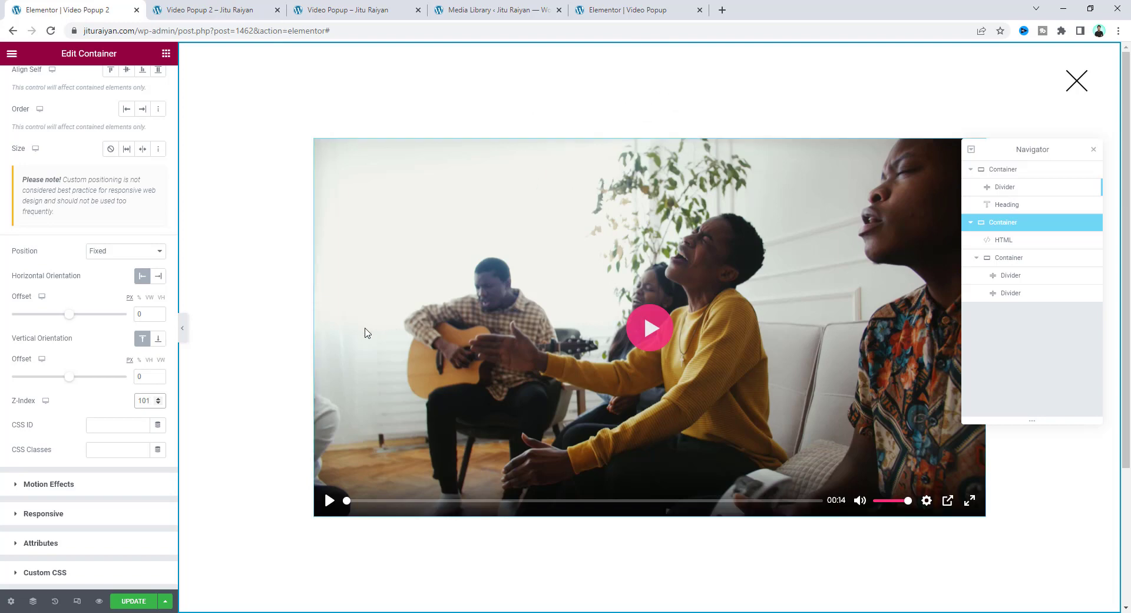
{"action": "left_click", "coordinate": [1016, 193]}
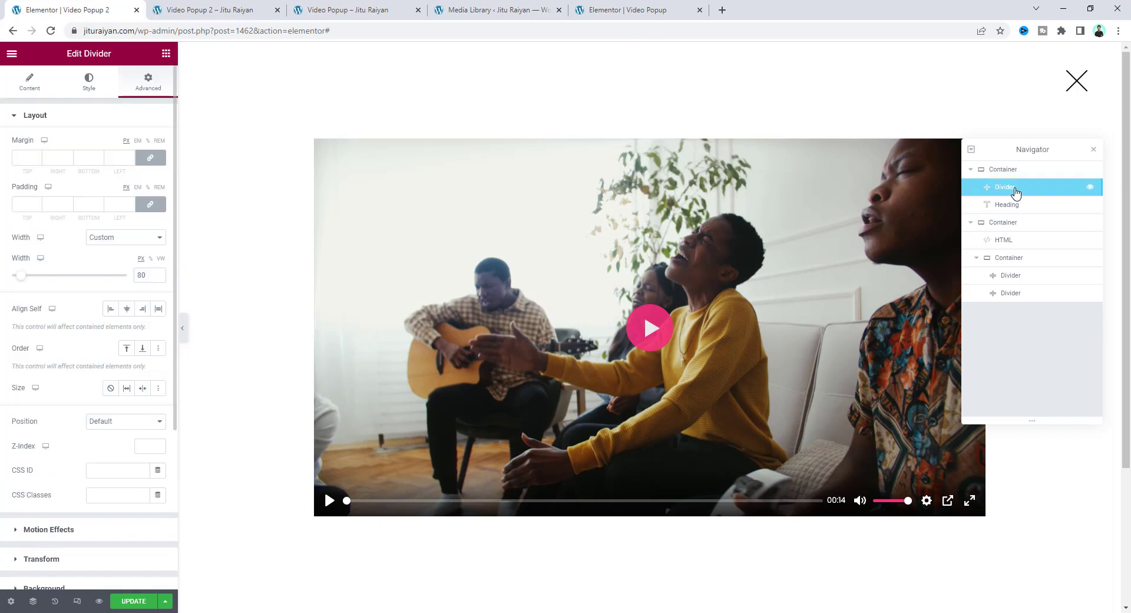
- Give the play button CSS class v-play and the popup container class v-popup
{"action": "left_click", "coordinate": [123, 493]}
{"action": "type", "text": "v-play"}
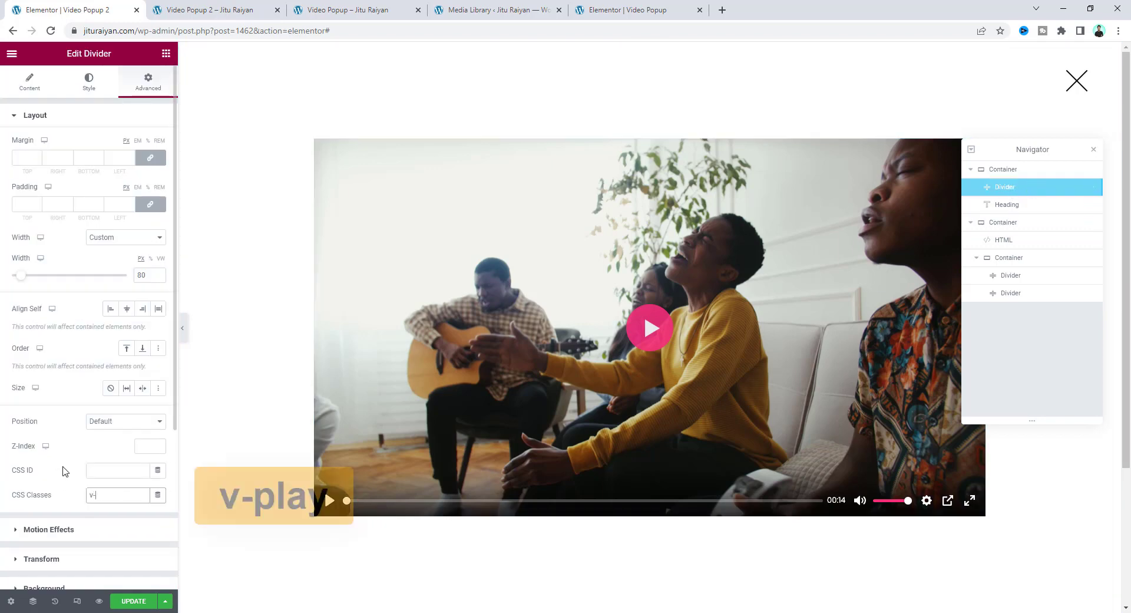
{"action": "left_click", "coordinate": [989, 222]}
{"action": "scroll", "coordinate": [136, 480], "scroll_direction": "down", "scroll_amount": 4}
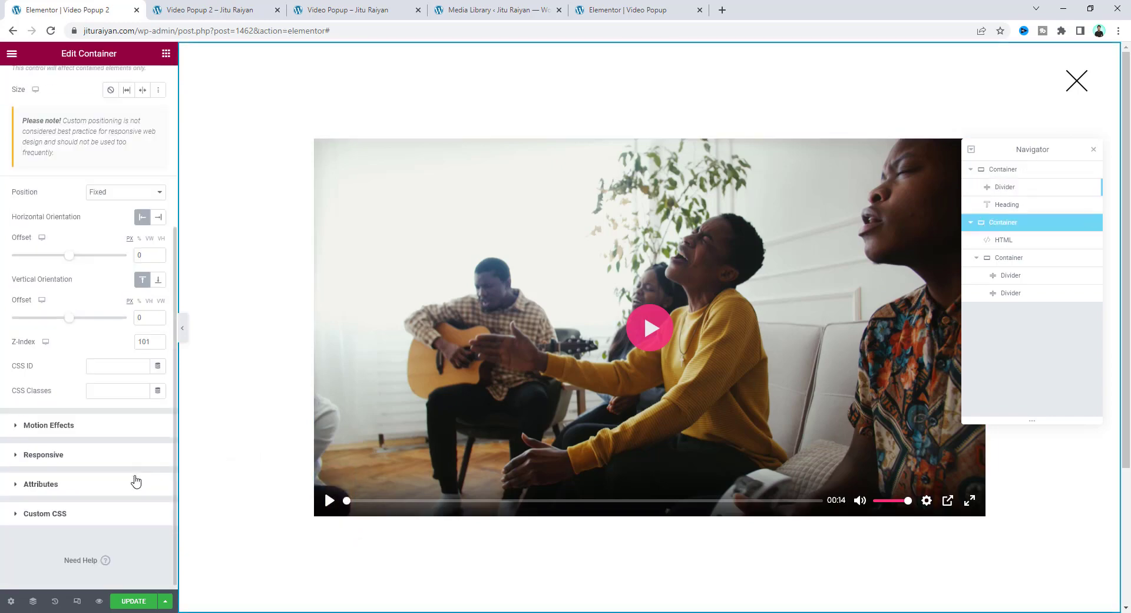
{"action": "left_click", "coordinate": [121, 390]}
{"action": "type", "text": "v-popup"}
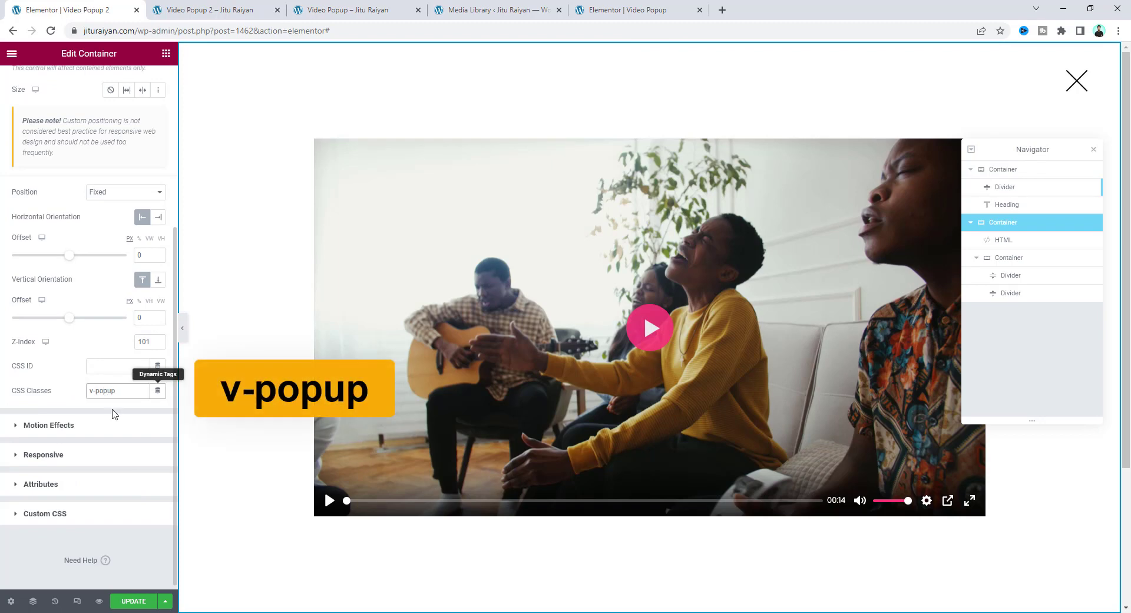
- Give the video HTML block class v-video and the close-X container class v-close
{"action": "left_click", "coordinate": [1035, 239]}
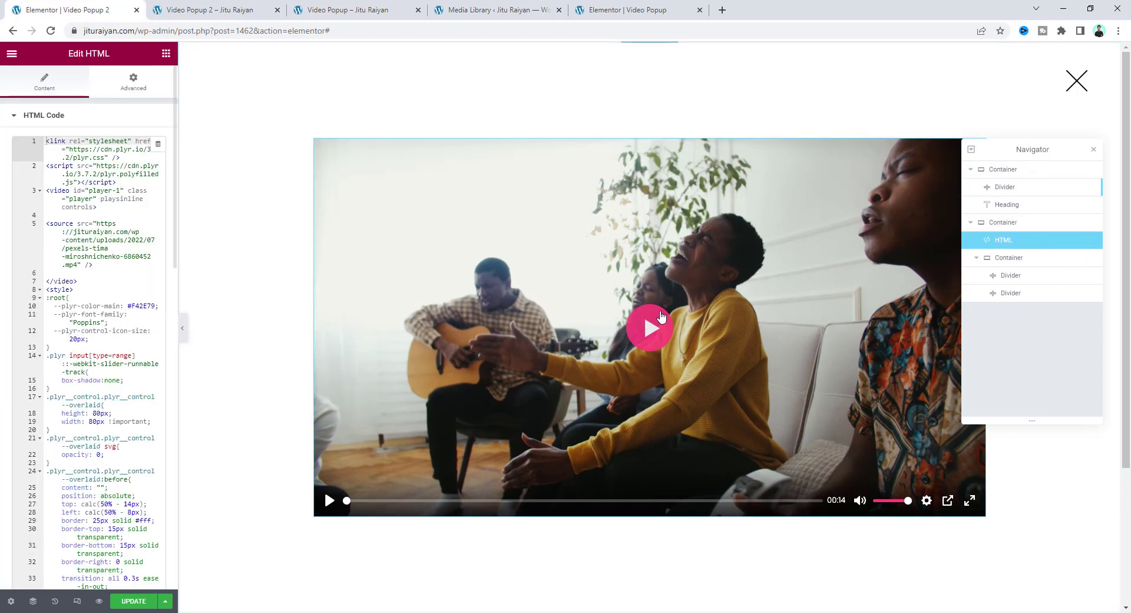
{"action": "left_click", "coordinate": [131, 89]}
{"action": "left_click", "coordinate": [114, 461]}
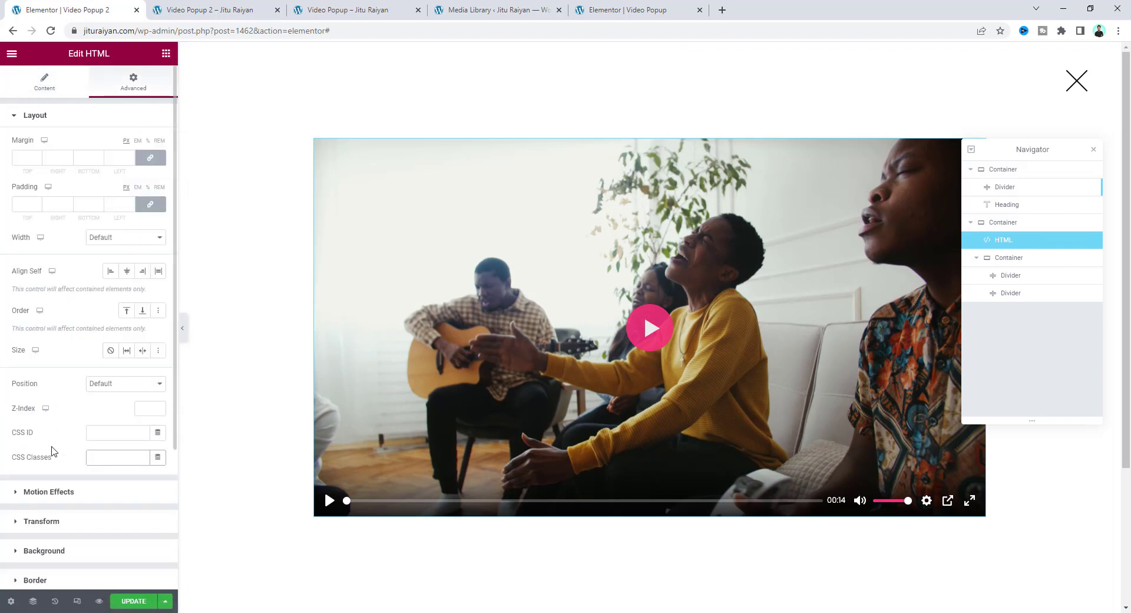
{"action": "type", "text": "v-video"}
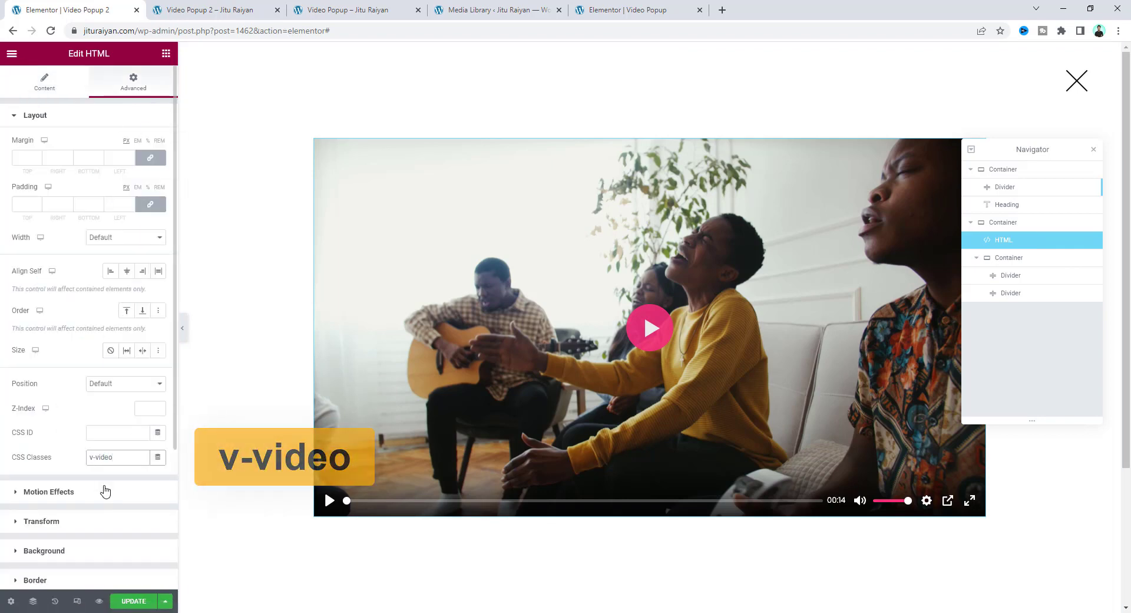
{"action": "left_click", "coordinate": [1009, 260]}
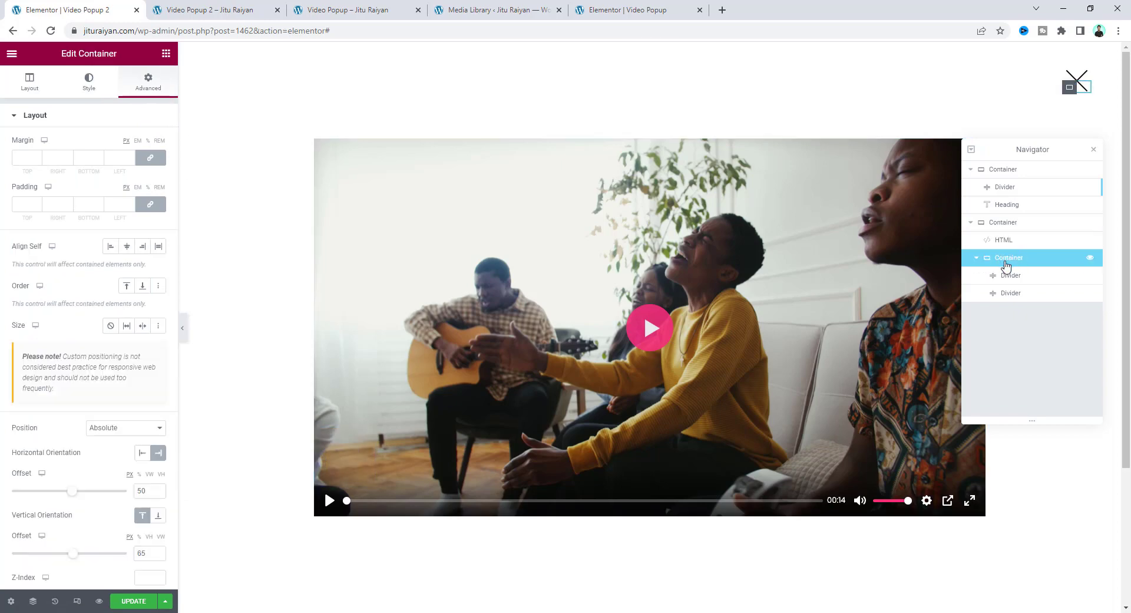
{"action": "scroll", "coordinate": [63, 450], "scroll_direction": "down", "scroll_amount": 4}
{"action": "left_click", "coordinate": [103, 391]}
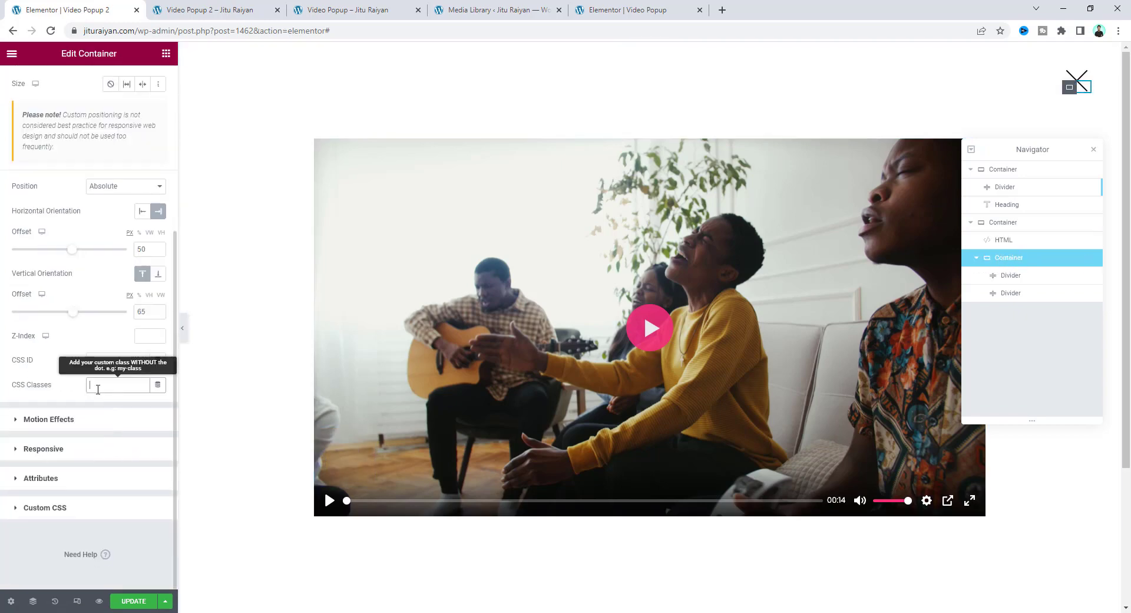
{"action": "type", "text": "v-close"}
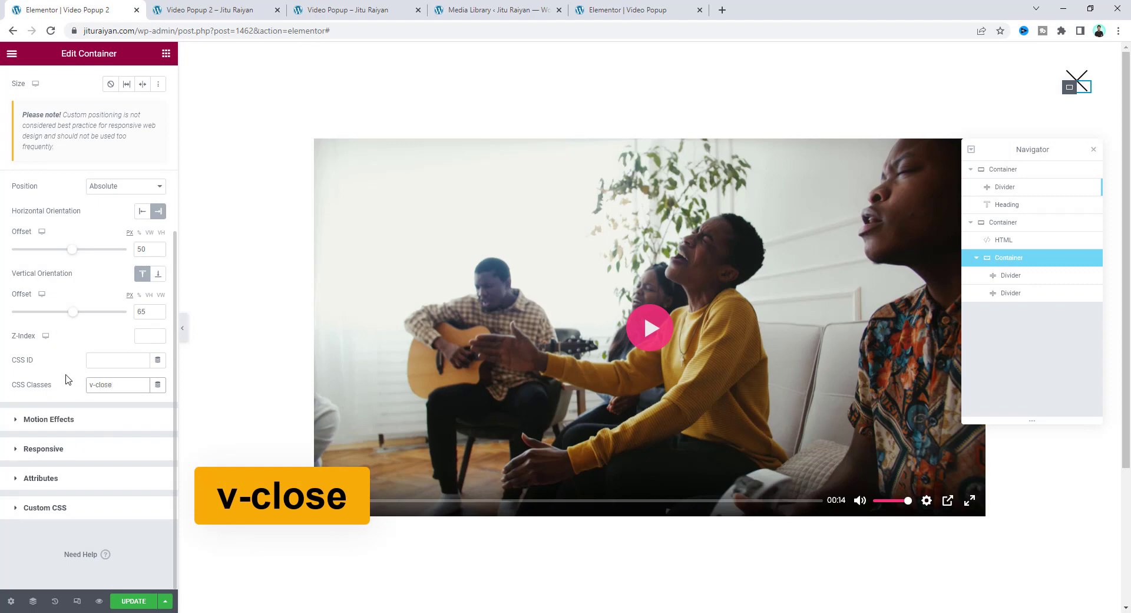
- Paste the popup animation CSS into the popup container's Custom CSS, update, and reload the preview
{"action": "scroll", "coordinate": [66, 380], "scroll_direction": "up", "scroll_amount": 2}
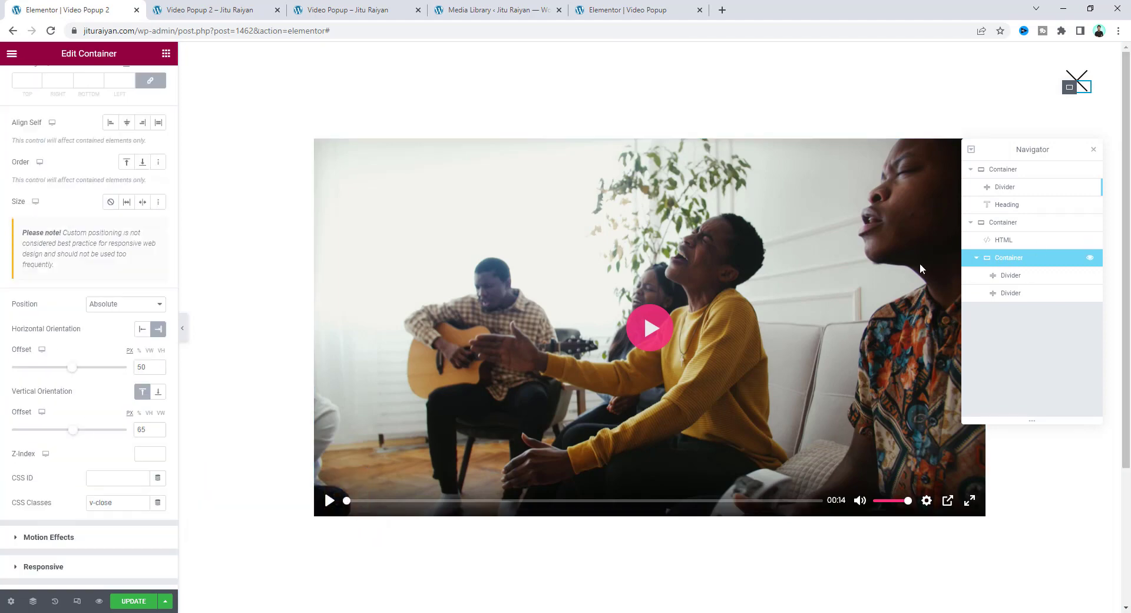
{"action": "left_click", "coordinate": [1004, 224]}
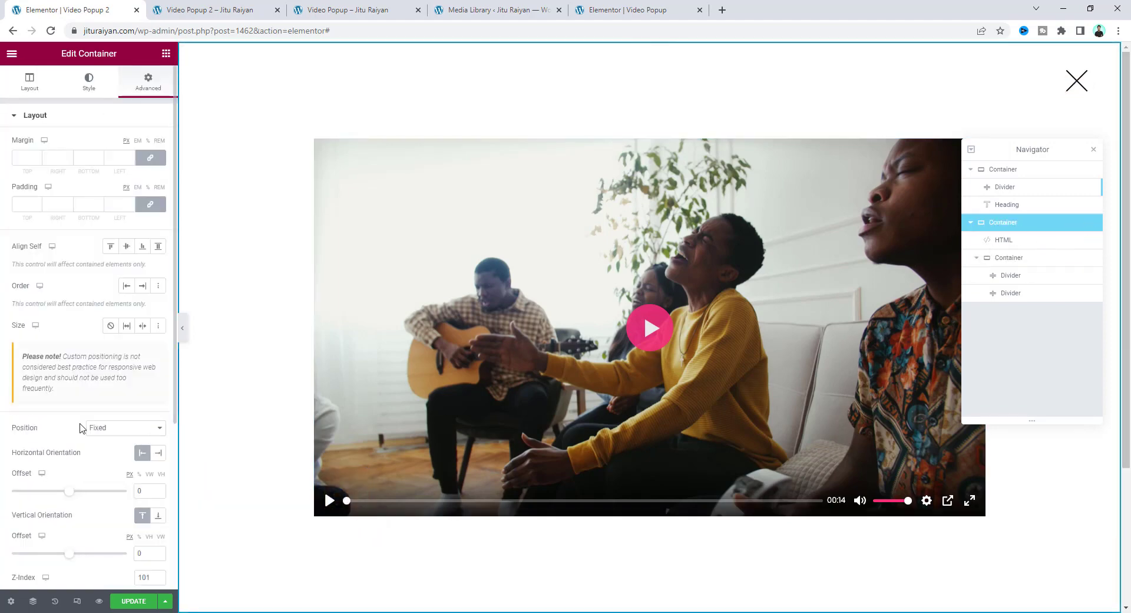
{"action": "scroll", "coordinate": [88, 466], "scroll_direction": "down", "scroll_amount": 5}
{"action": "left_click", "coordinate": [92, 508]}
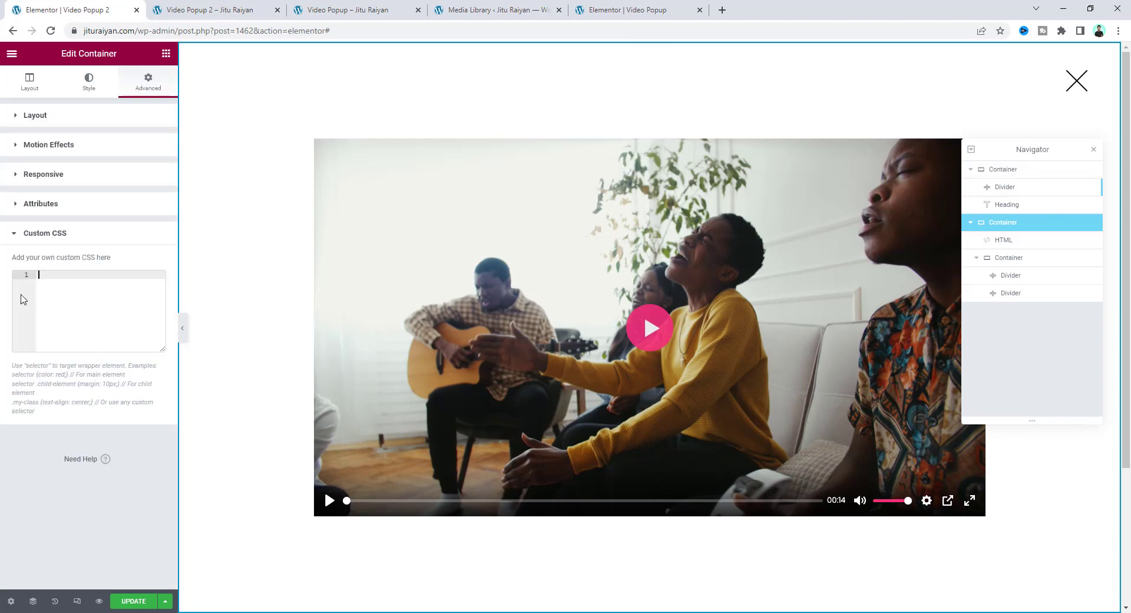
{"action": "type", "text": "selector{     pointer-events: none;     max-width: 100vw; } selector.active{     pointer-events: initial;     background: var(--expanding-color);     transition: all 0.2s ease-in-out 0.3s; } selector .v-video{     transition: all 0.5s ease-in-out;     opacity: 0;     transform: scale(0.5); } selector.active .v-video{     transition: all 0.5s ease-in-out 0.2s;     transform: scale(1);     opacity: 1; } selector .v-close{     transition: all 0.5s ease-in-out;     opacity: 0;     cursor: pointer; } selector.active .v-close{     opacity: 1;     transition: all 0.5s ease-in-out 0.5s; }"}
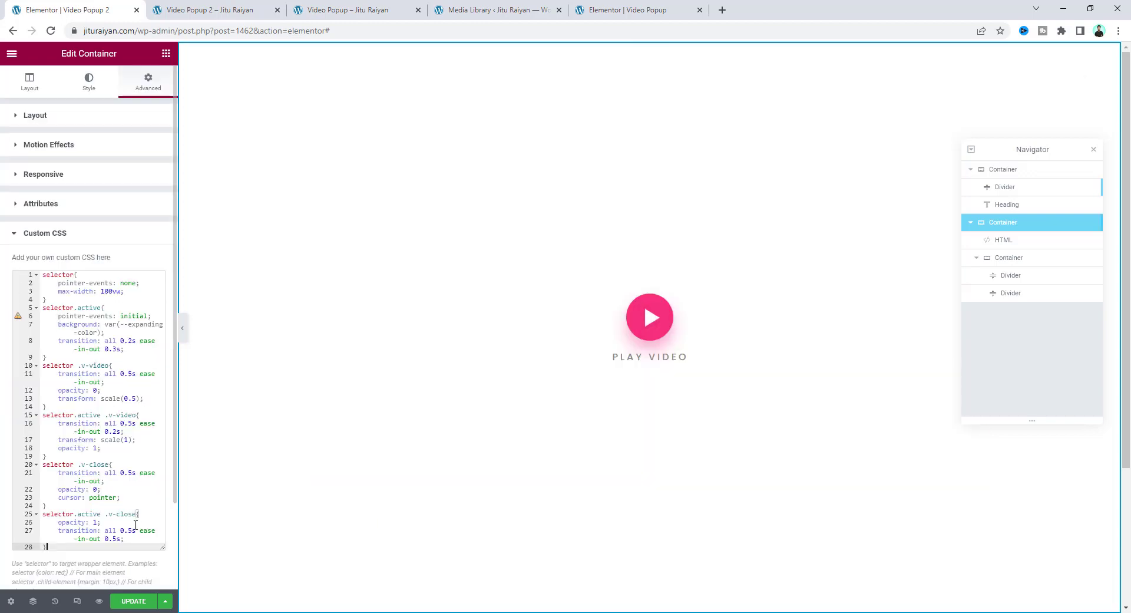
{"action": "left_click", "coordinate": [128, 601]}
{"action": "left_click", "coordinate": [259, 10]}
{"action": "key", "text": "F5"}
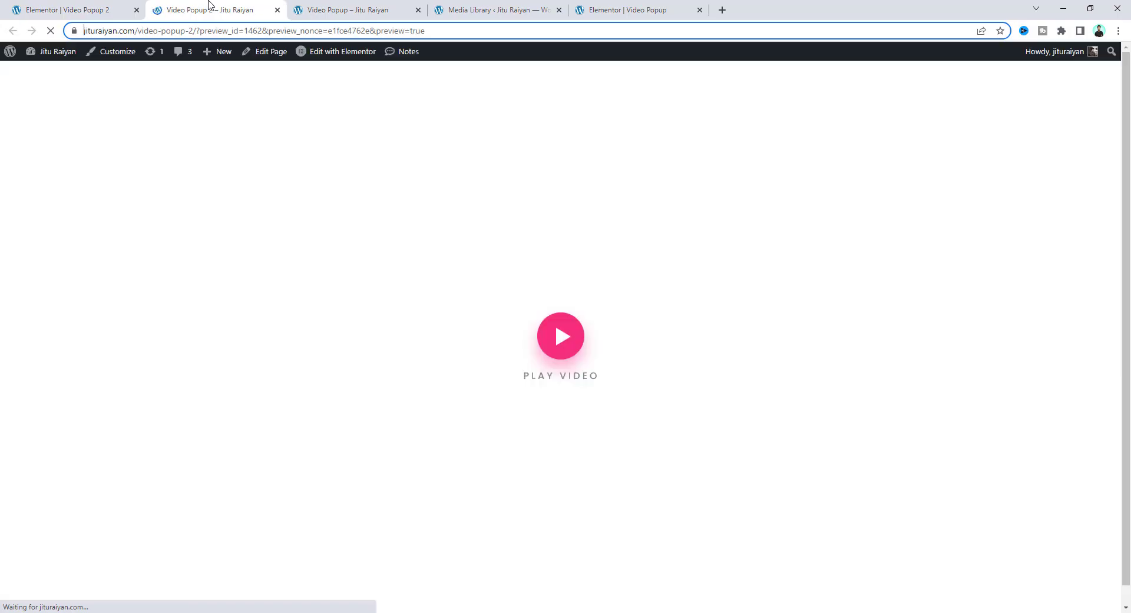
- Open the video popup, pause it, close it with the X, reopen it, then return to the editor
{"action": "left_click", "coordinate": [560, 335]}
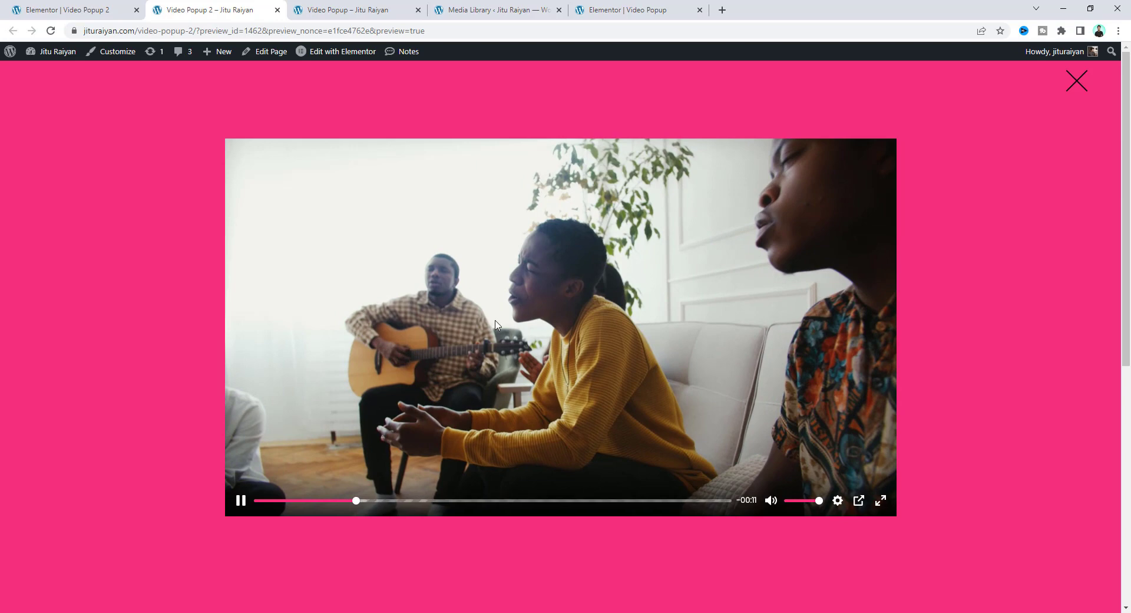
{"action": "left_click", "coordinate": [496, 325]}
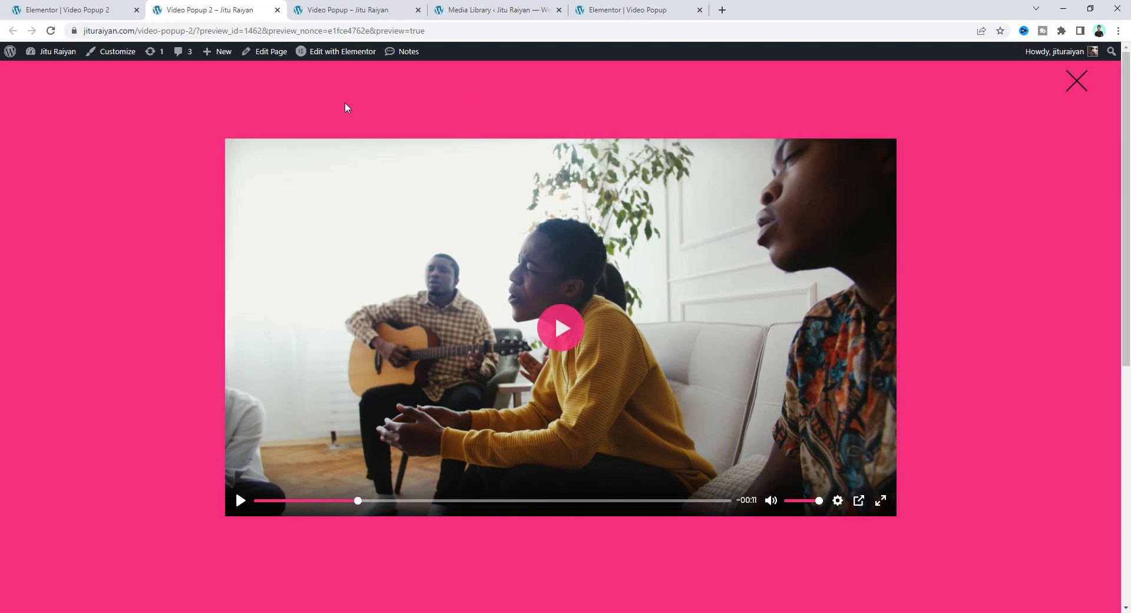
{"action": "left_click", "coordinate": [131, 287]}
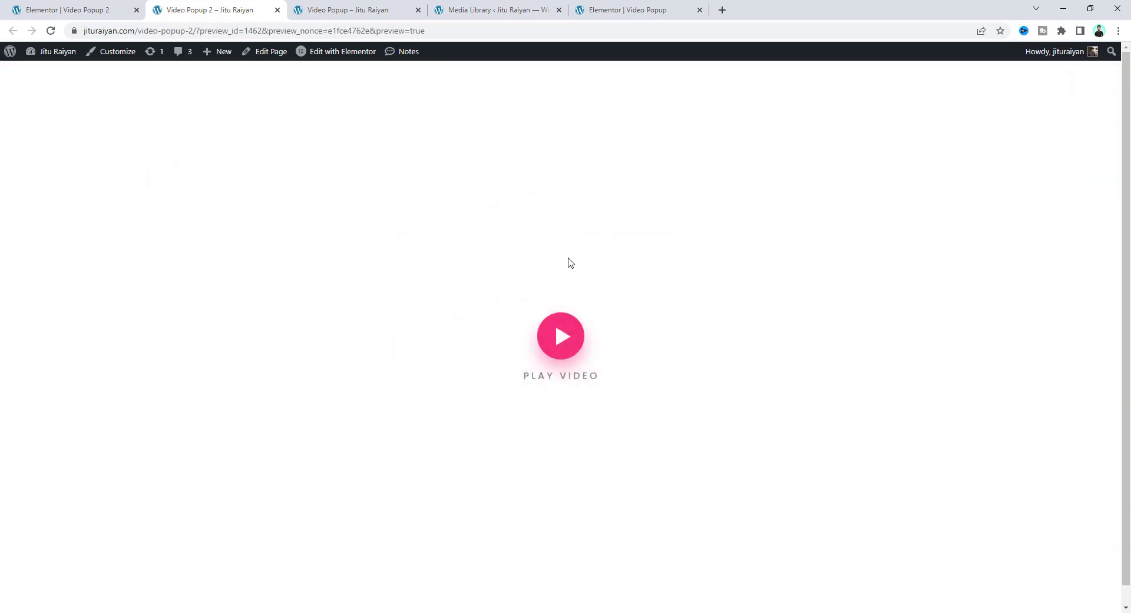
{"action": "left_click", "coordinate": [556, 348]}
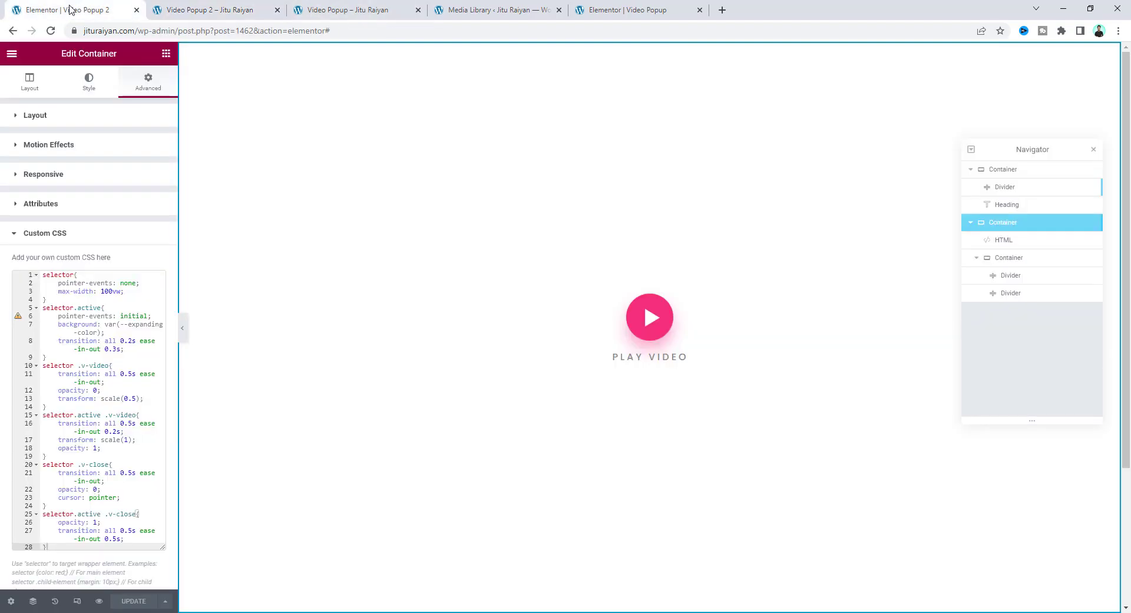
{"action": "left_click", "coordinate": [71, 9]}
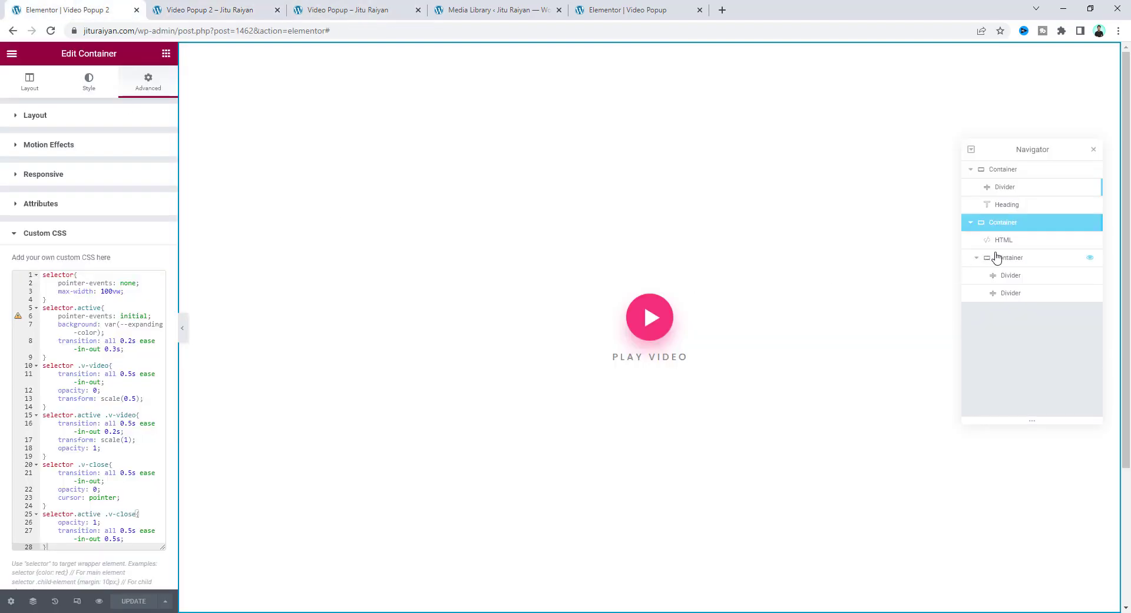
- Set the first close-X divider's colour to #FFFFFF
{"action": "left_click", "coordinate": [1027, 275]}
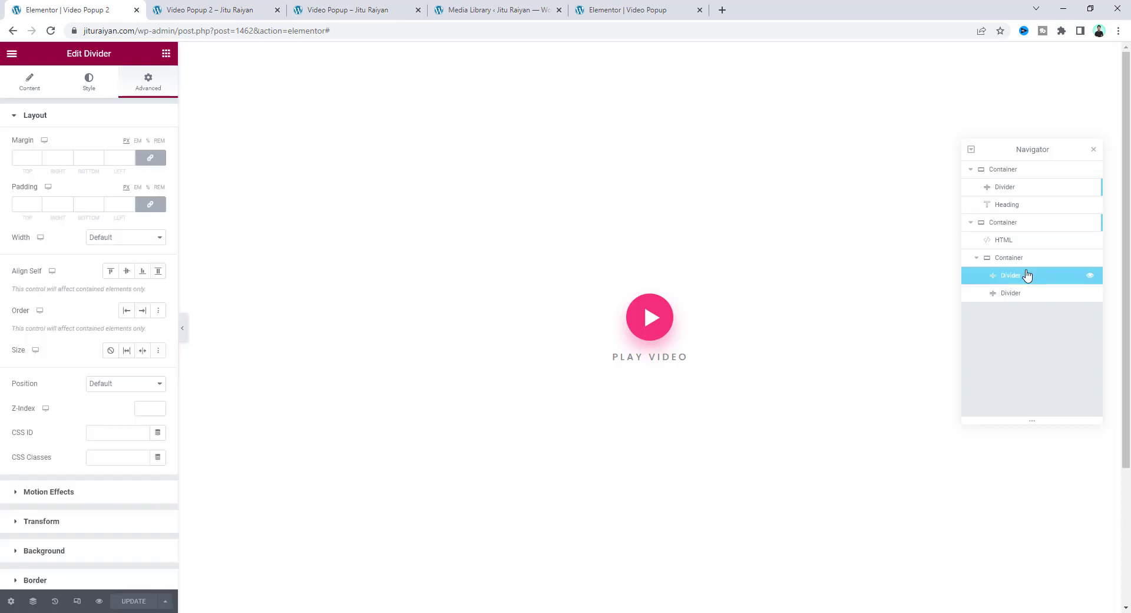
{"action": "left_click", "coordinate": [87, 88]}
{"action": "left_click", "coordinate": [158, 143]}
{"action": "type", "text": "#FFFFFF"}
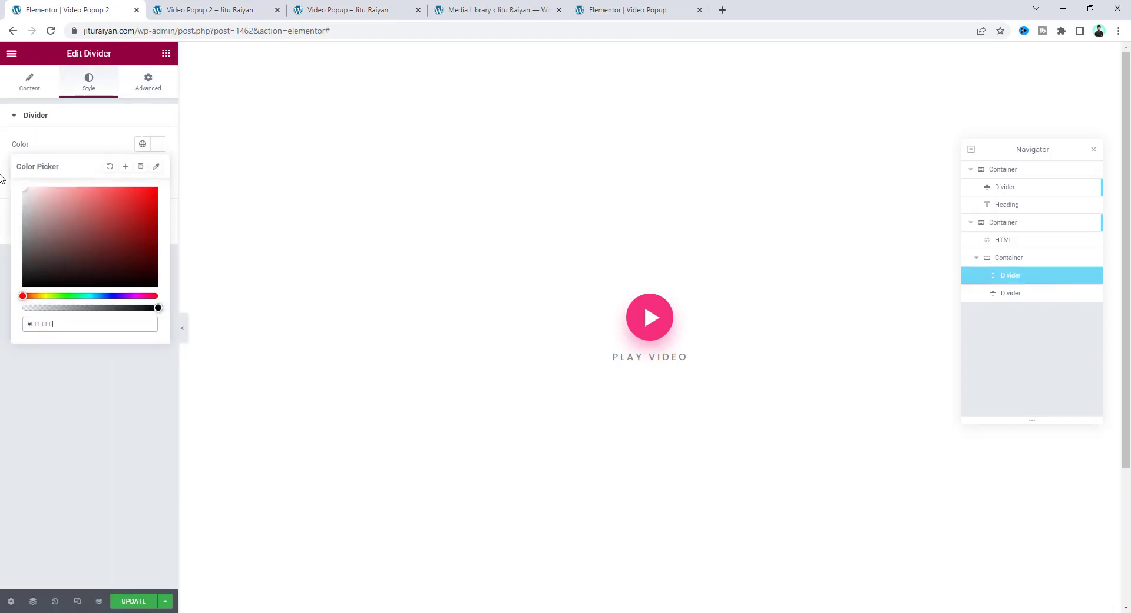
{"action": "left_click", "coordinate": [98, 144]}
- Make the second divider white, then open and pause the popup in the preview
{"action": "left_click", "coordinate": [1018, 292]}
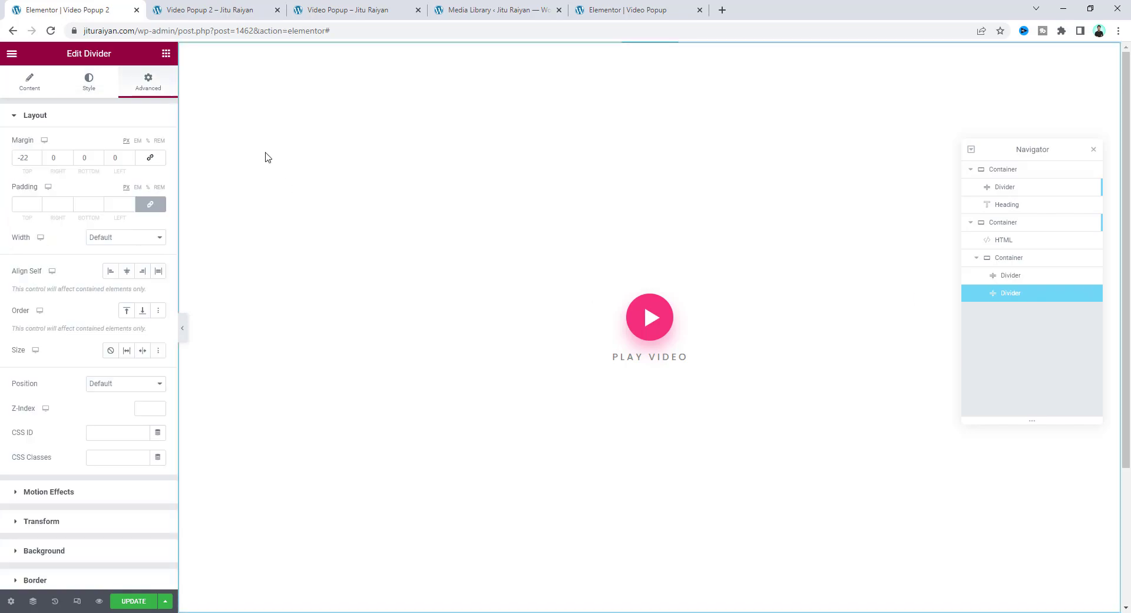
{"action": "left_click", "coordinate": [89, 83]}
{"action": "left_click", "coordinate": [157, 144]}
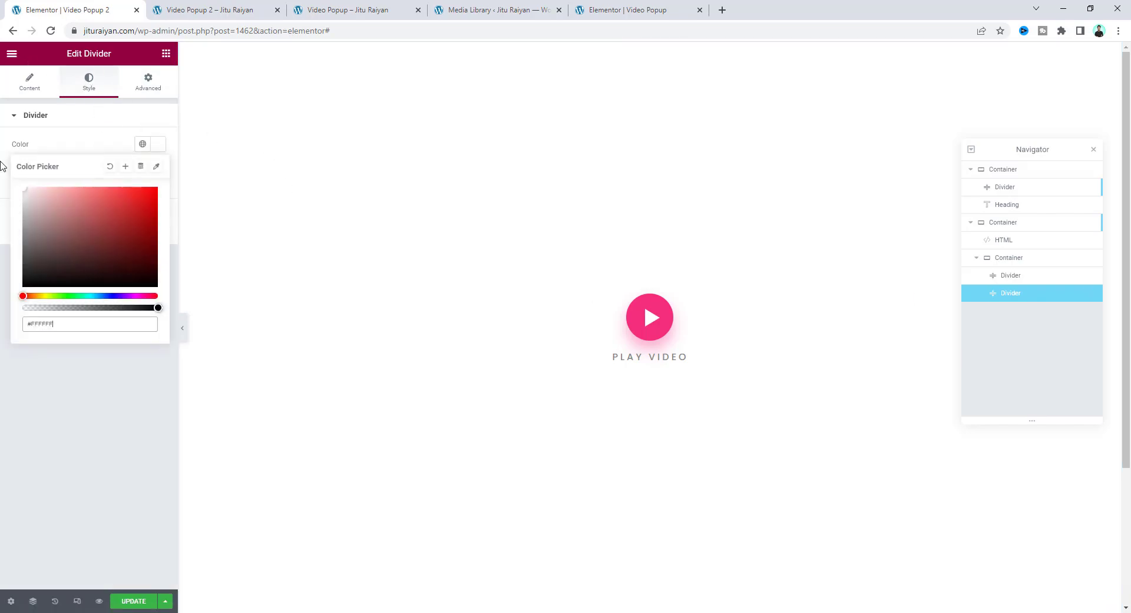
{"action": "key", "text": "ctrl+Tab"}
{"action": "left_click", "coordinate": [554, 335]}
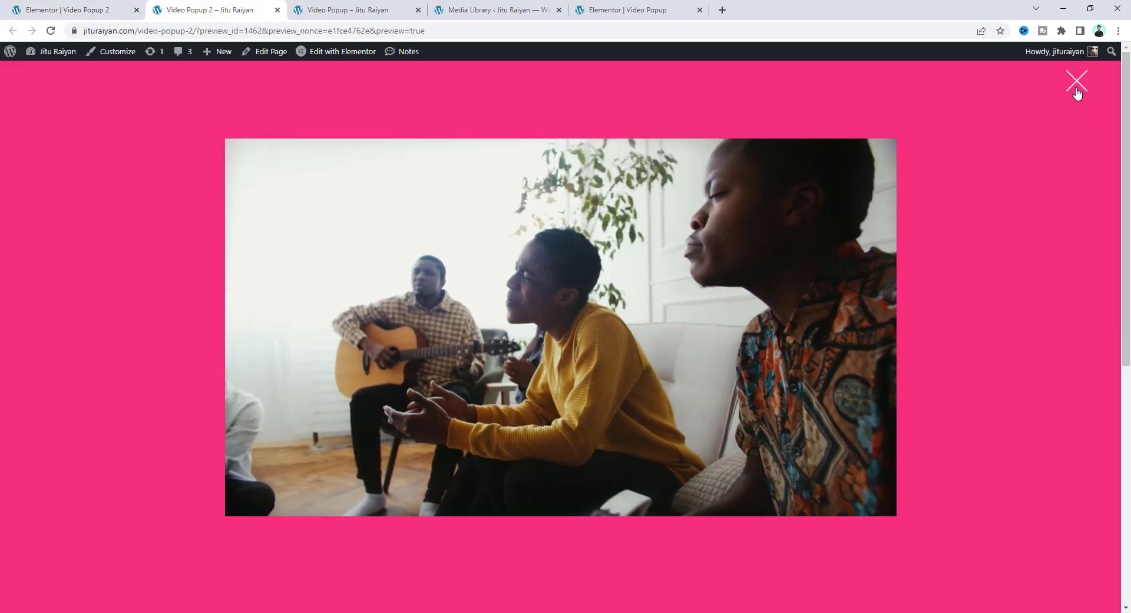
{"action": "key", "text": "space"}
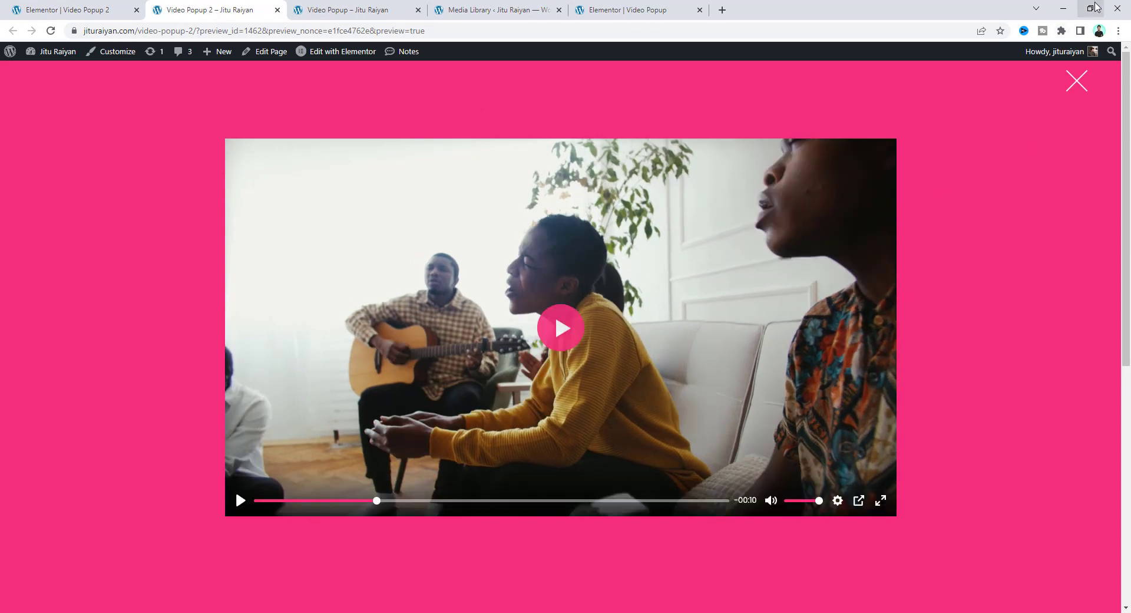
- Restore and narrow the browser window, then select the popup's outer container
{"action": "left_click", "coordinate": [1095, 7]}
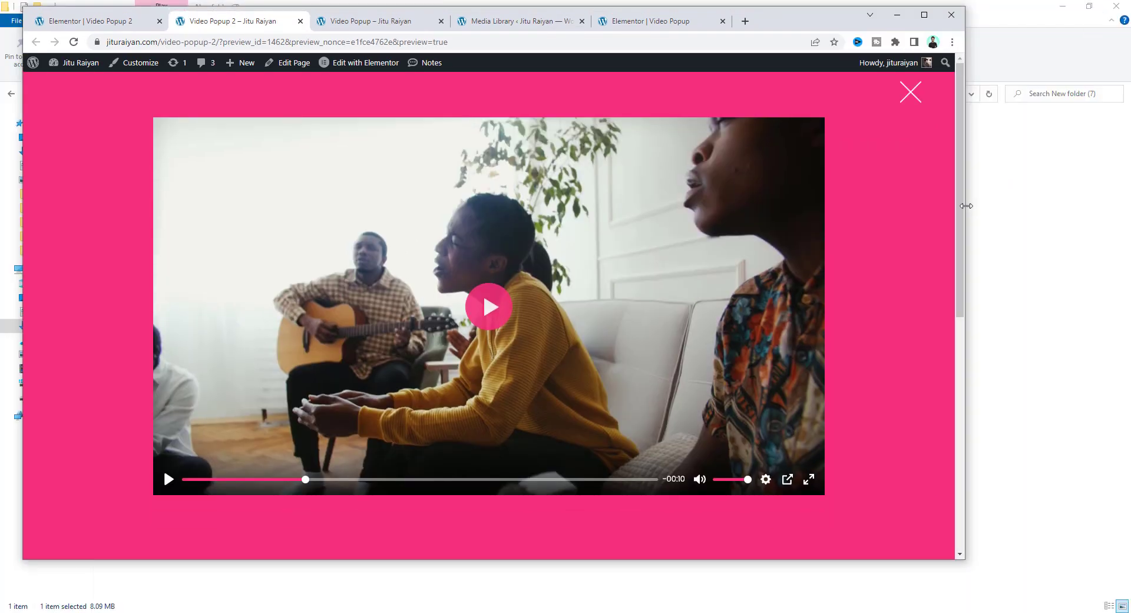
{"action": "left_click_drag", "start_coordinate": [956, 205], "coordinate": [699, 199]}
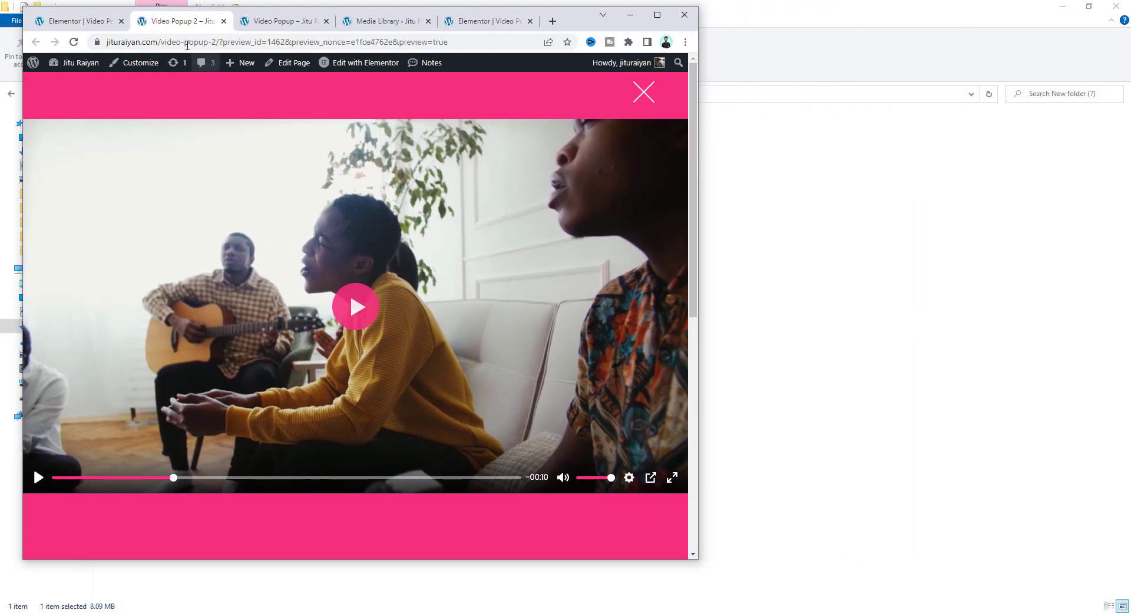
{"action": "left_click", "coordinate": [89, 20]}
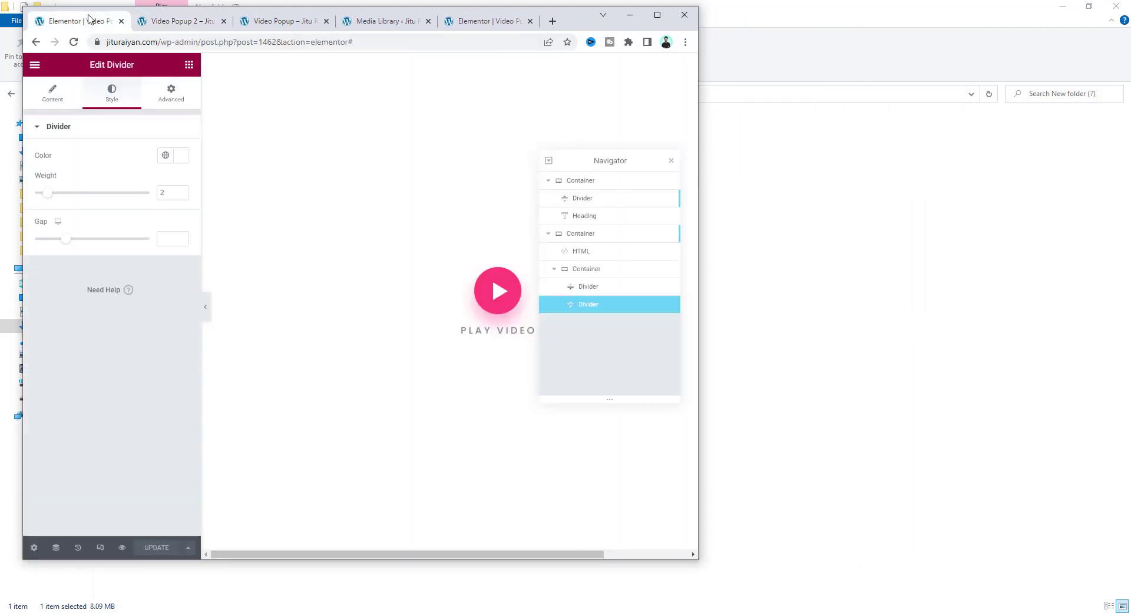
{"action": "left_click", "coordinate": [575, 239]}
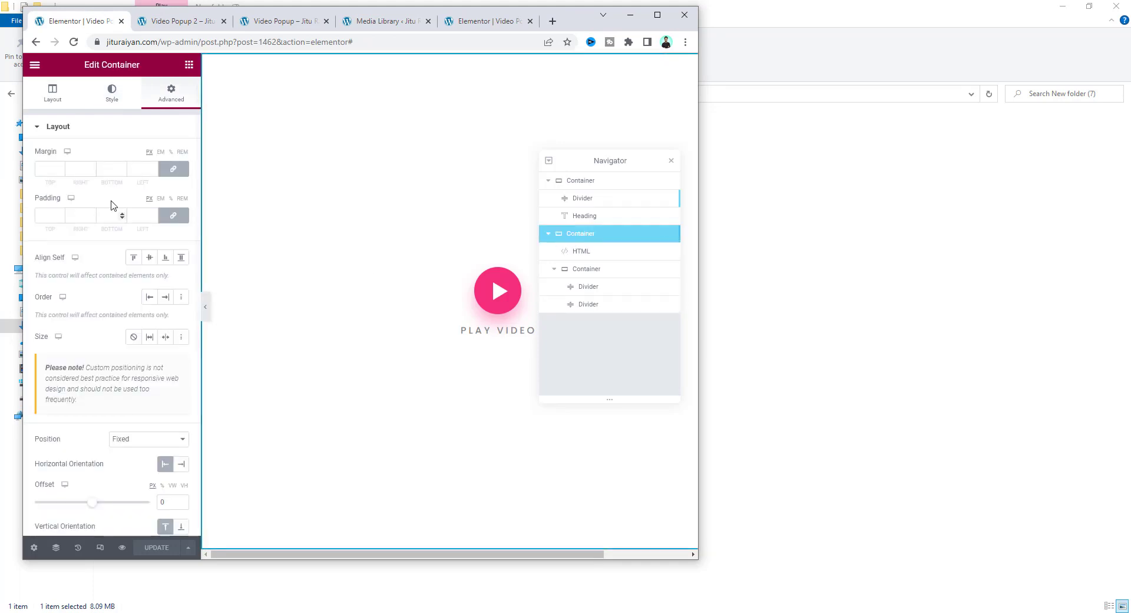
- Unlink the popup container's padding and set right and left padding to 100px
{"action": "left_click", "coordinate": [179, 217]}
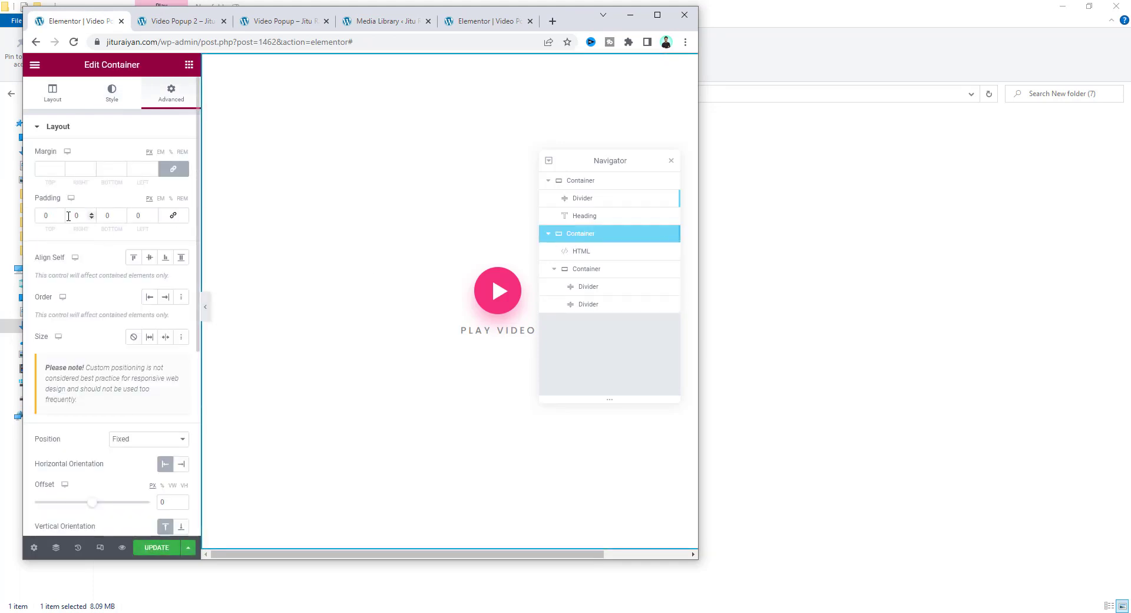
{"action": "left_click", "coordinate": [69, 215]}
{"action": "key", "text": "Tab"}
{"action": "key", "text": "Tab"}
{"action": "type", "text": "100"}
- Check the popup while narrowing the window to about 500px, then maximize it again
{"action": "key", "text": "ctrl+Tab"}
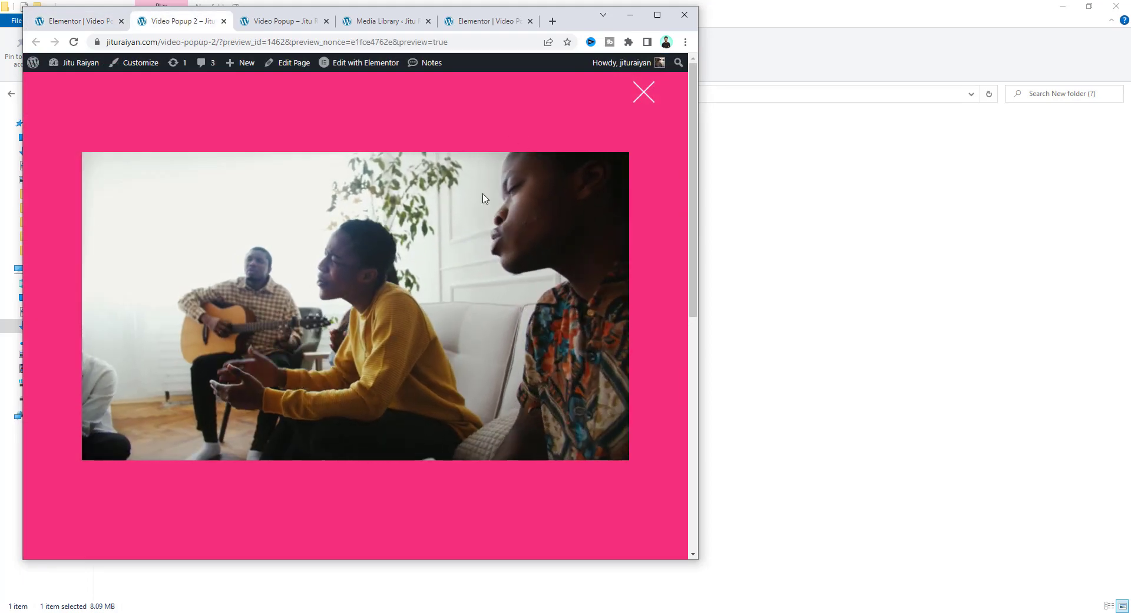
{"action": "left_click_drag", "start_coordinate": [699, 327], "coordinate": [517, 328]}
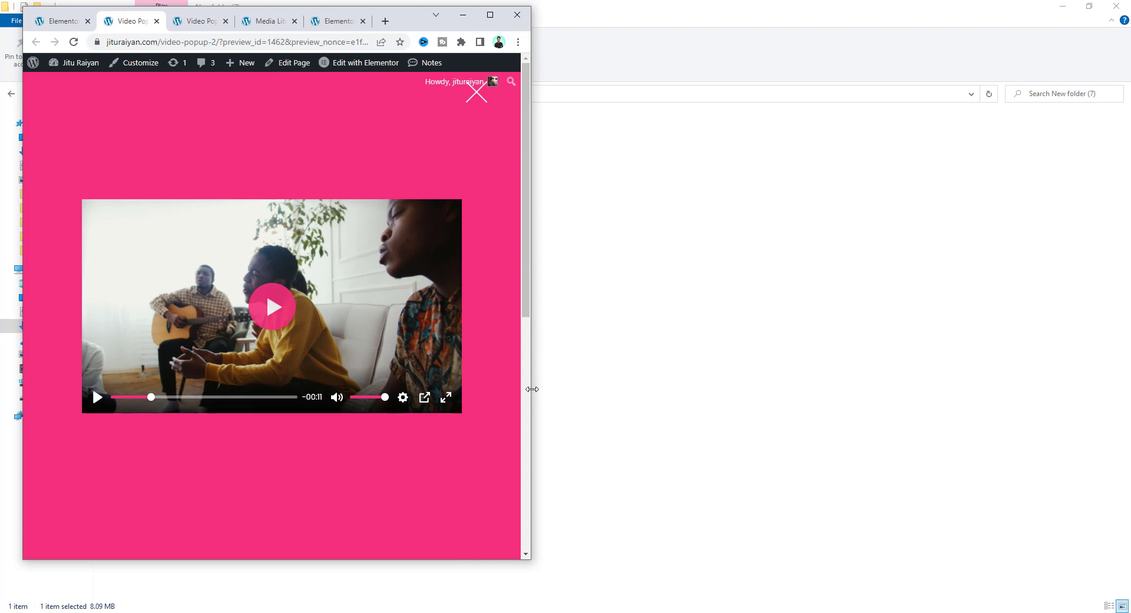
{"action": "left_click_drag", "start_coordinate": [532, 389], "coordinate": [280, 370]}
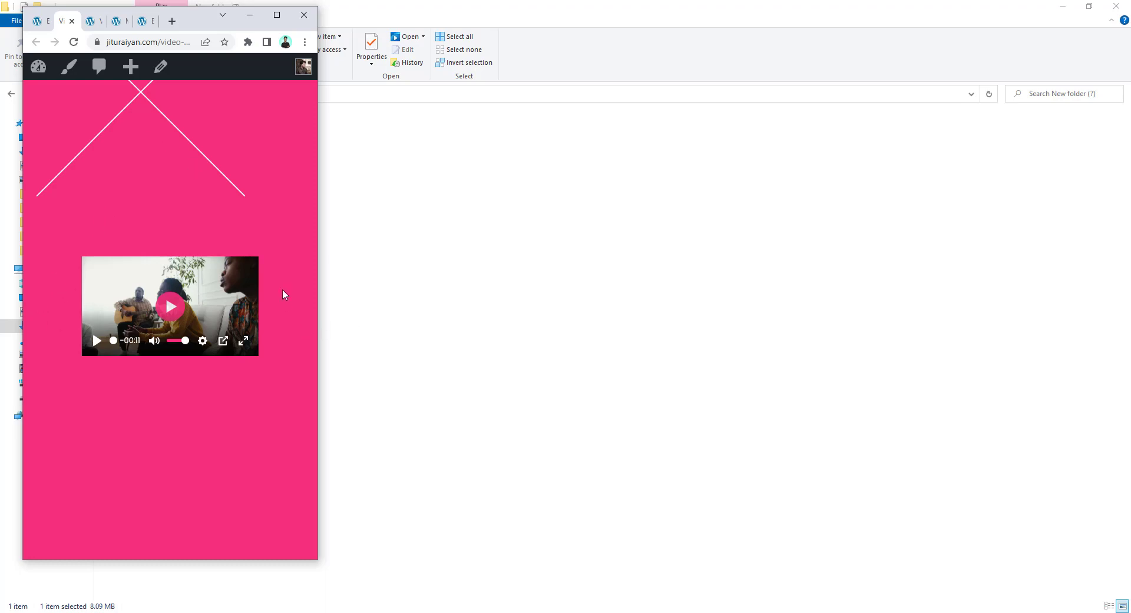
{"action": "left_click", "coordinate": [274, 19]}
{"action": "key", "text": "ctrl+shift+Tab"}
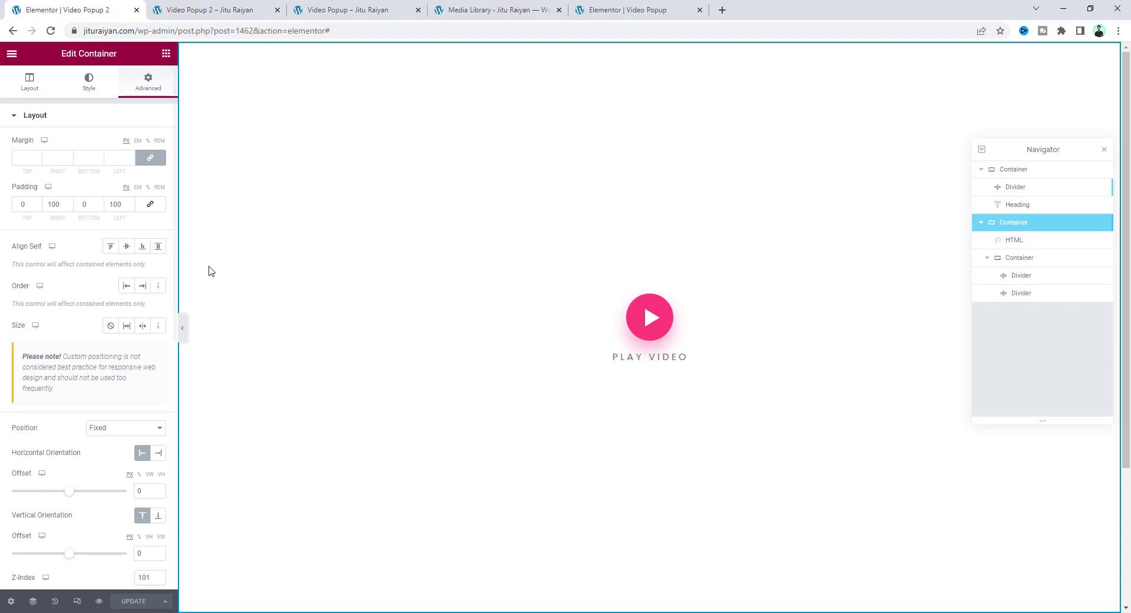
- Switch to Mobile responsive mode and set the close-X container's width to 40
{"action": "left_click", "coordinate": [77, 600]}
{"action": "left_click", "coordinate": [621, 53]}
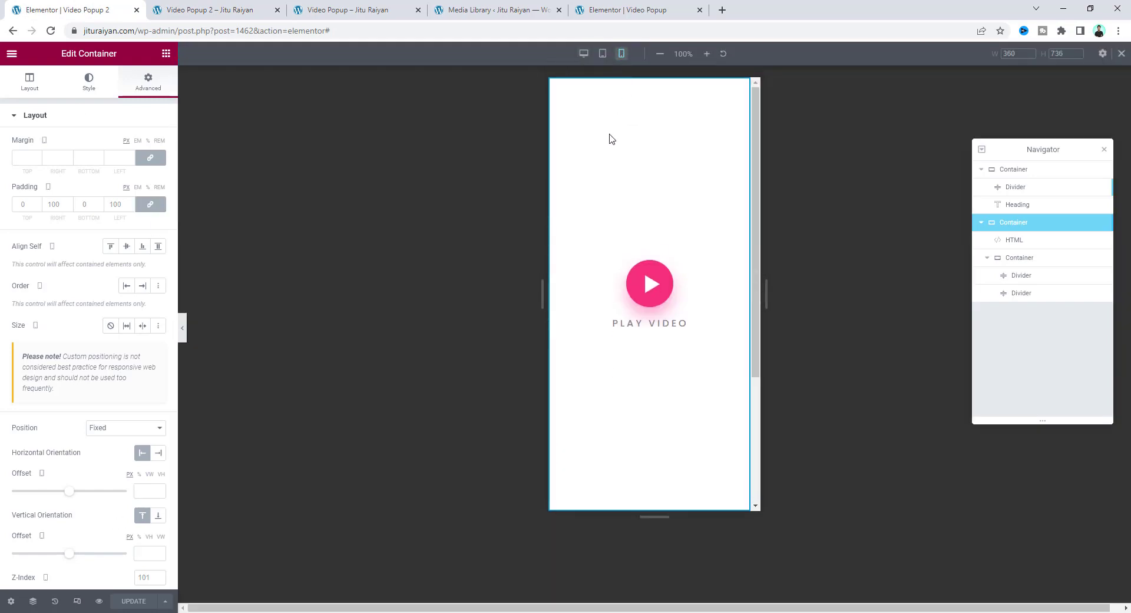
{"action": "left_click", "coordinate": [1056, 260]}
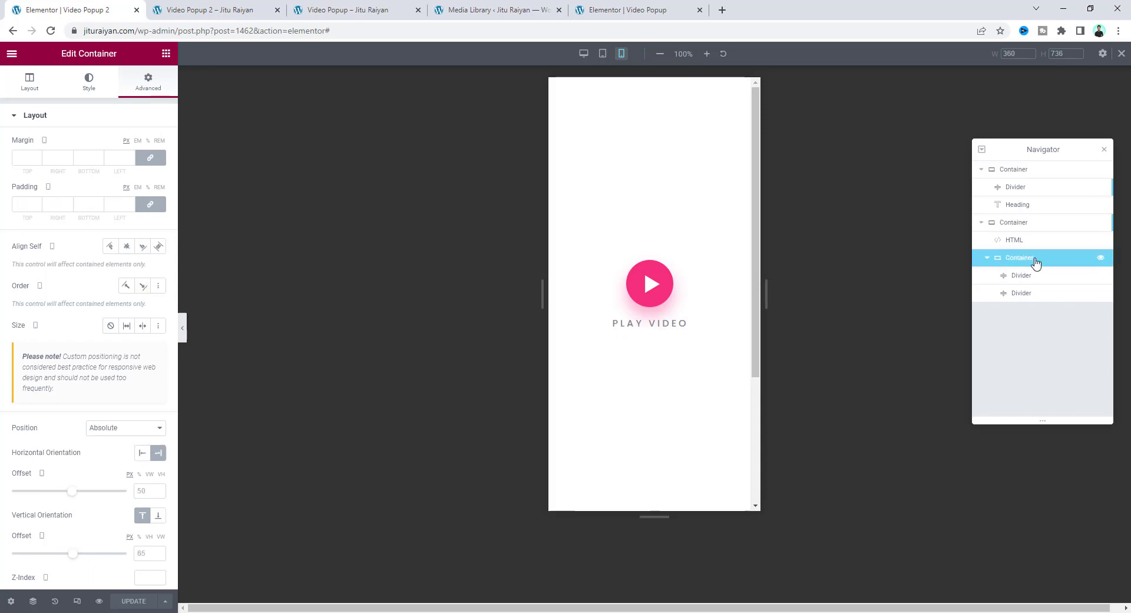
{"action": "left_click", "coordinate": [27, 87]}
{"action": "left_click", "coordinate": [144, 183]}
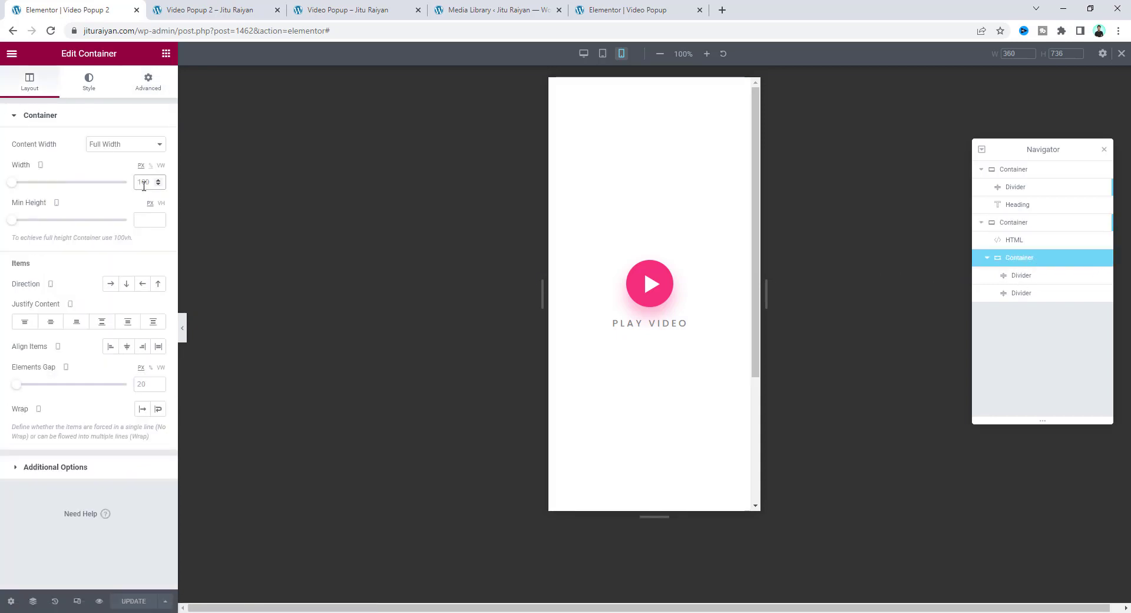
{"action": "type", "text": "40"}
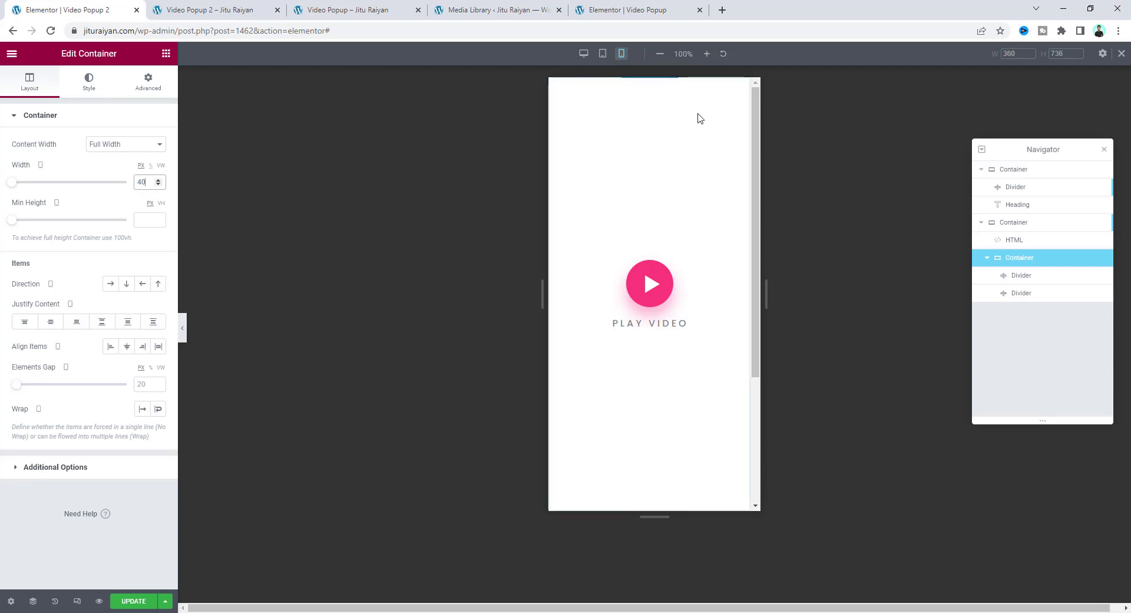
{"action": "left_click", "coordinate": [148, 82]}
{"action": "scroll", "coordinate": [25, 349], "scroll_direction": "down", "scroll_amount": 4}
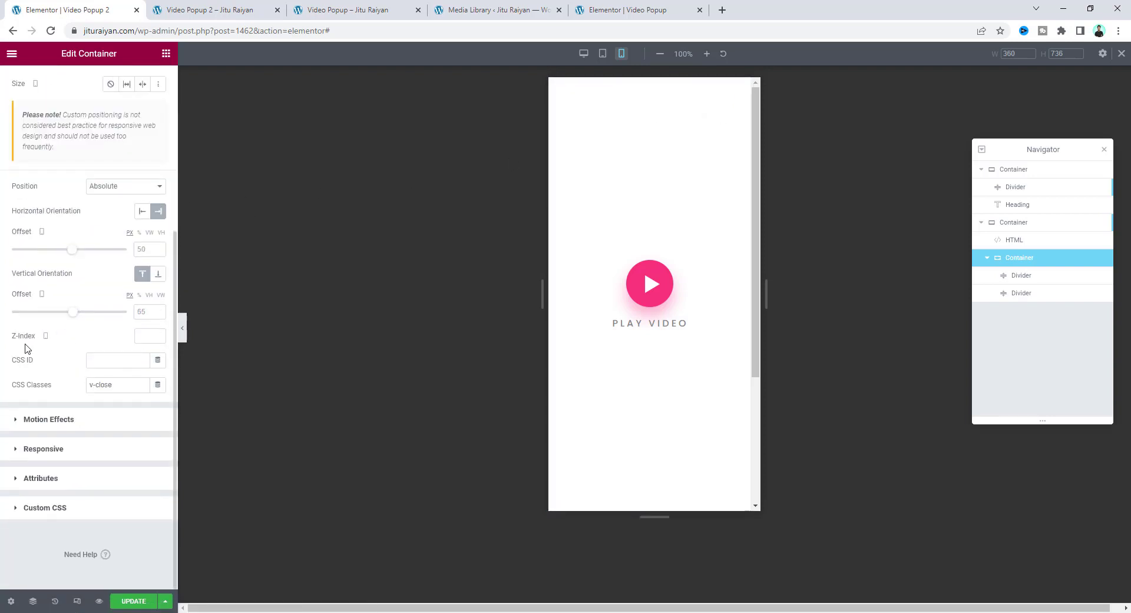
{"action": "double_click", "coordinate": [144, 249]}
- Set the popup container's mobile right and left padding to 15, save, and check the mobile preview
{"action": "left_click", "coordinate": [1020, 224]}
{"action": "left_click", "coordinate": [151, 204]}
{"action": "double_click", "coordinate": [48, 202]}
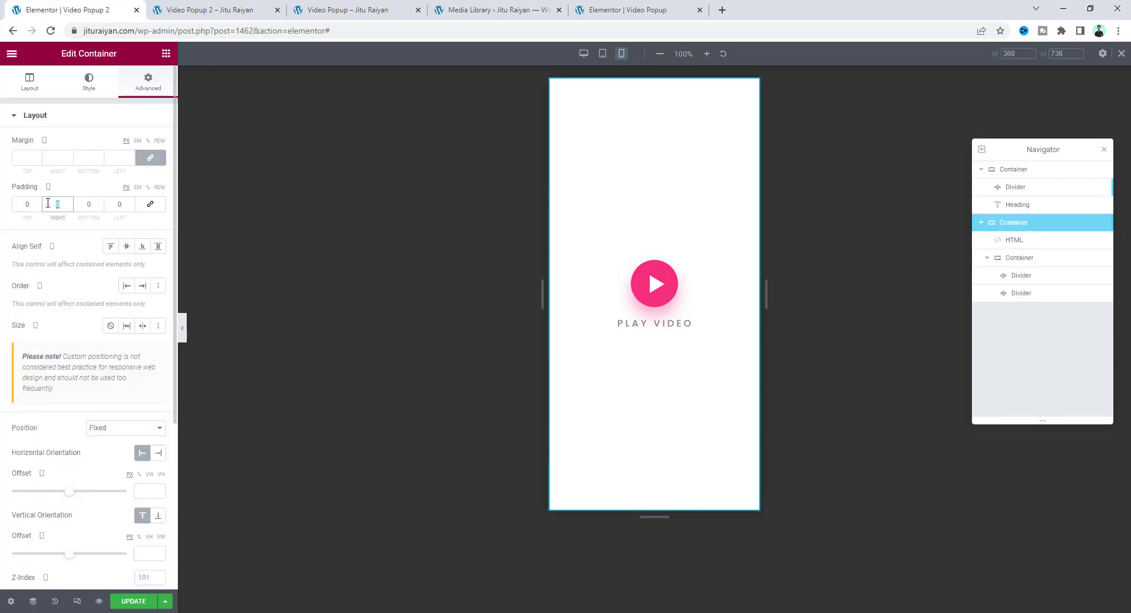
{"action": "type", "text": "15"}
{"action": "key", "text": "Tab"}
{"action": "key", "text": "Tab"}
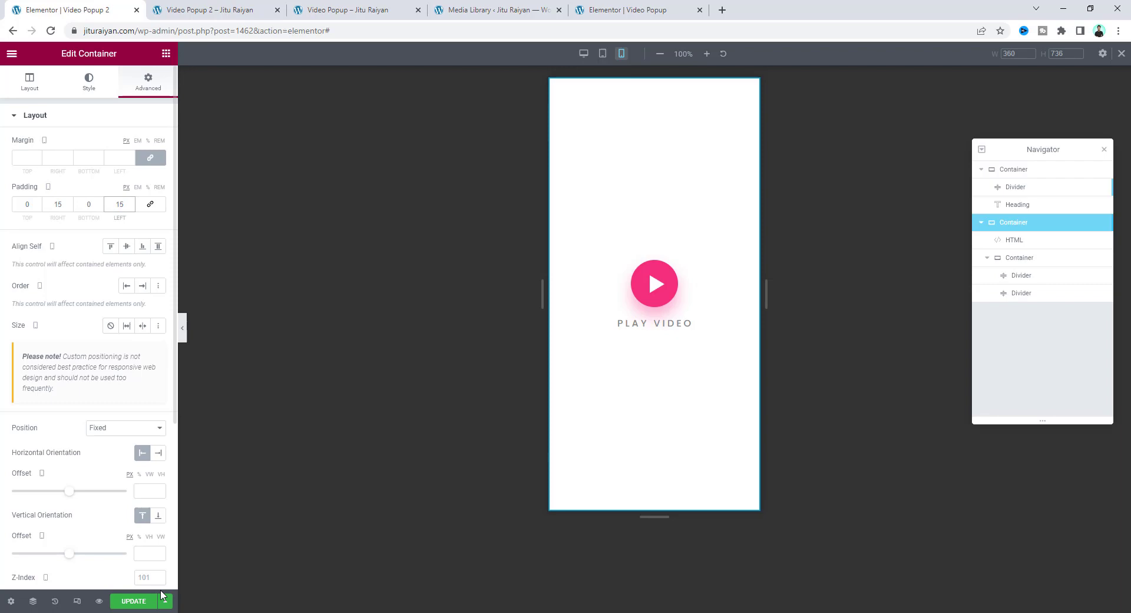
{"action": "type", "text": "15"}
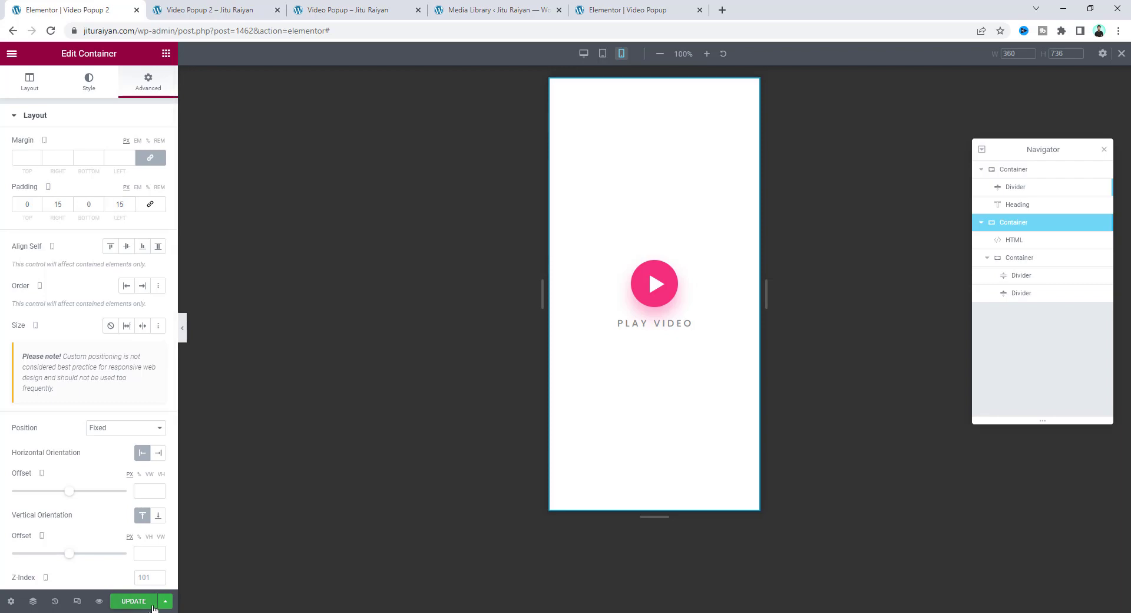
{"action": "left_click", "coordinate": [152, 605]}
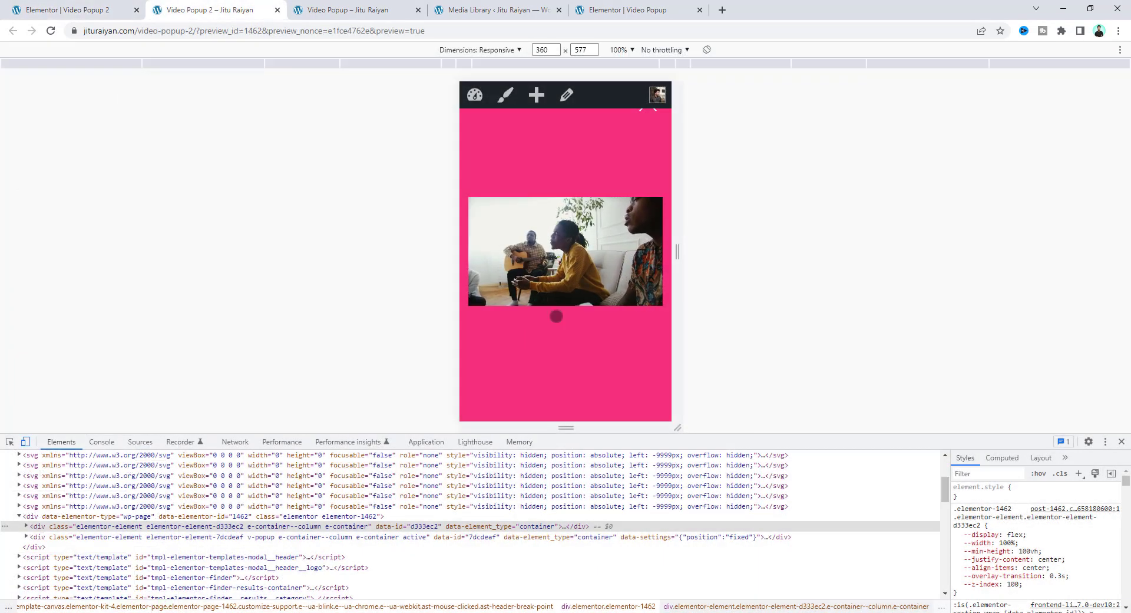
{"action": "left_click", "coordinate": [551, 324]}
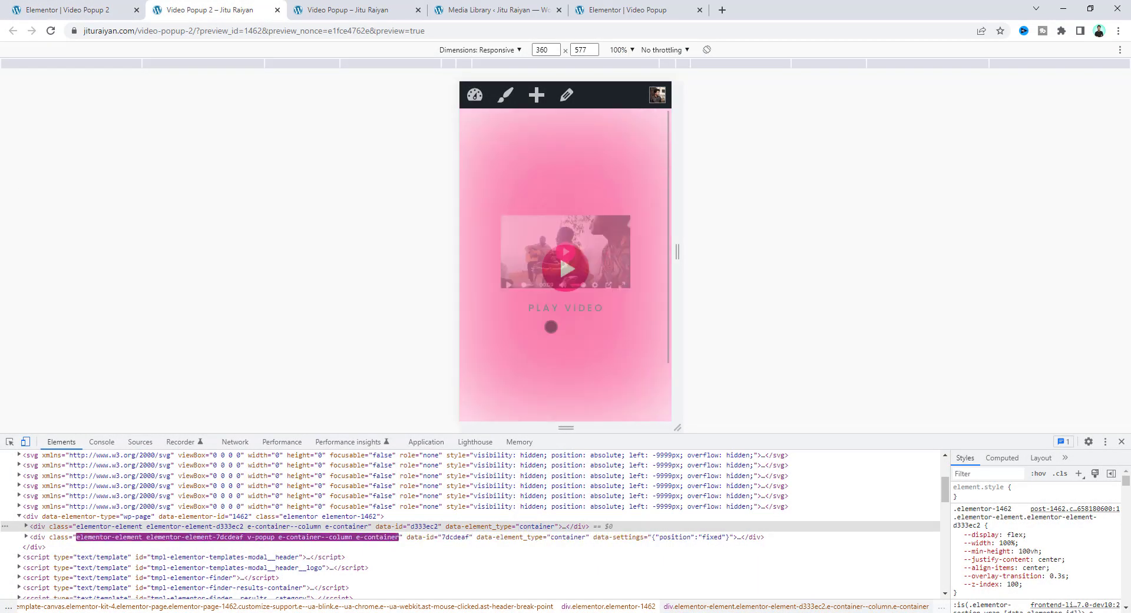